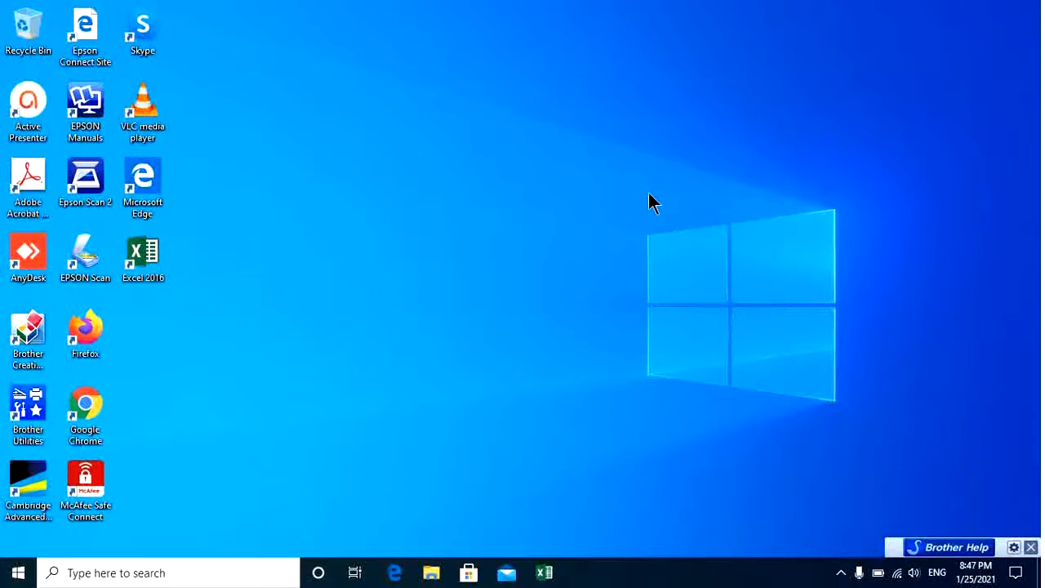
Step: Open Excel and create a new blank workbook
{"action": "left_click", "coordinate": [545, 572]}
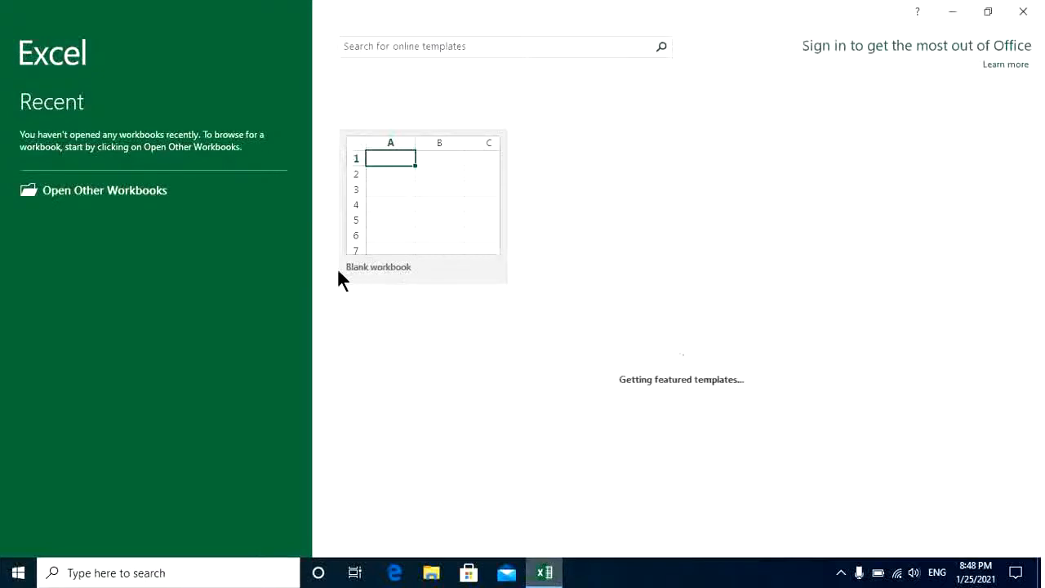
{"action": "left_click", "coordinate": [442, 219]}
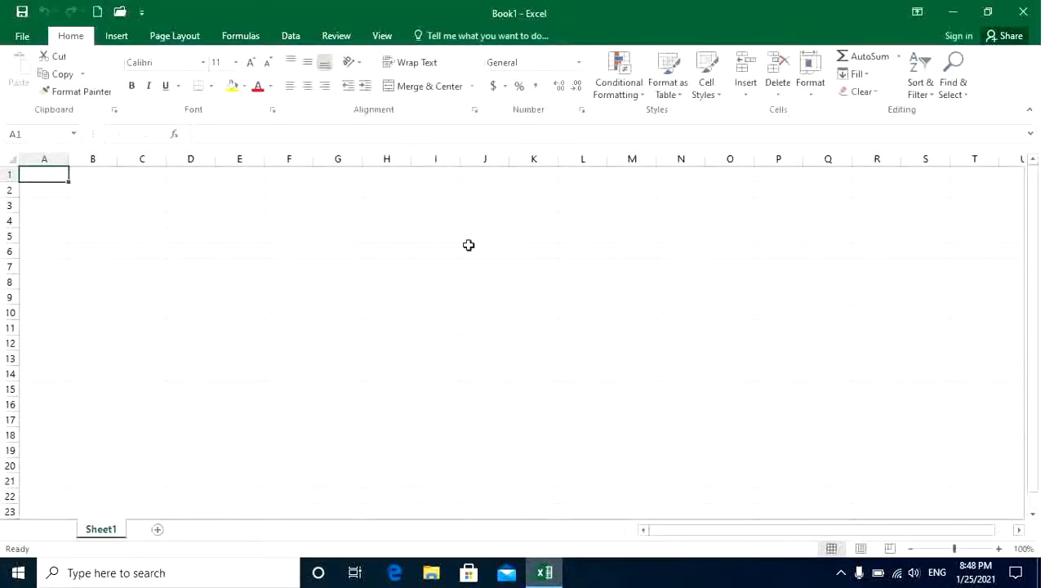
{"action": "left_click", "coordinate": [289, 237]}
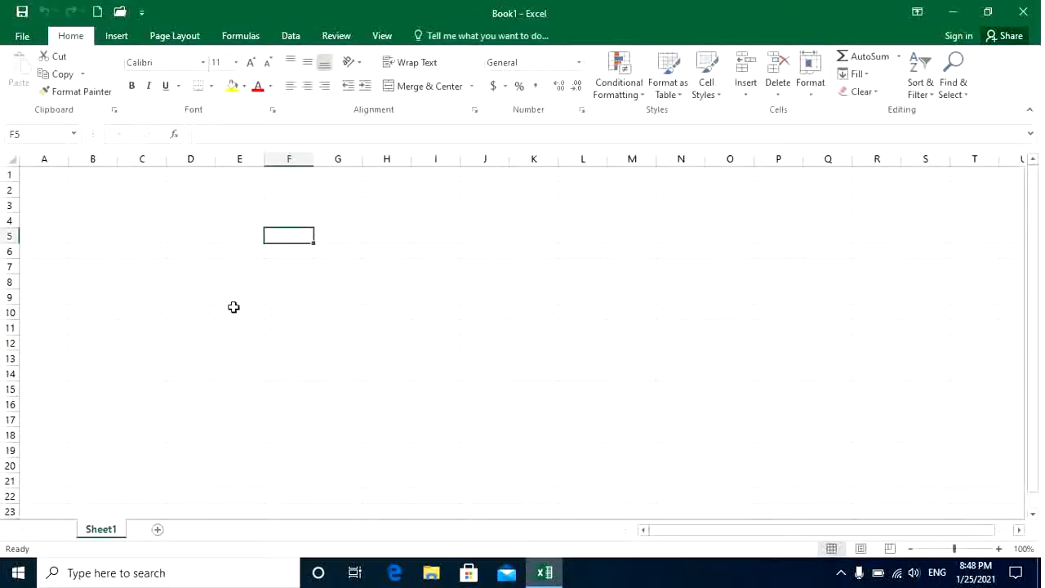
{"action": "left_click", "coordinate": [174, 237]}
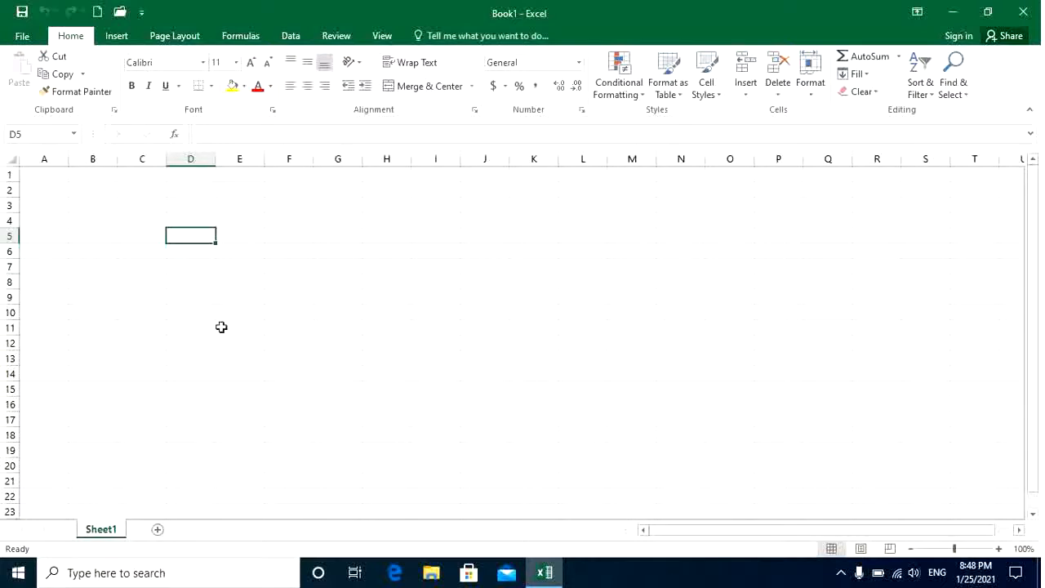
{"action": "left_click", "coordinate": [250, 238]}
{"action": "left_click", "coordinate": [285, 238]}
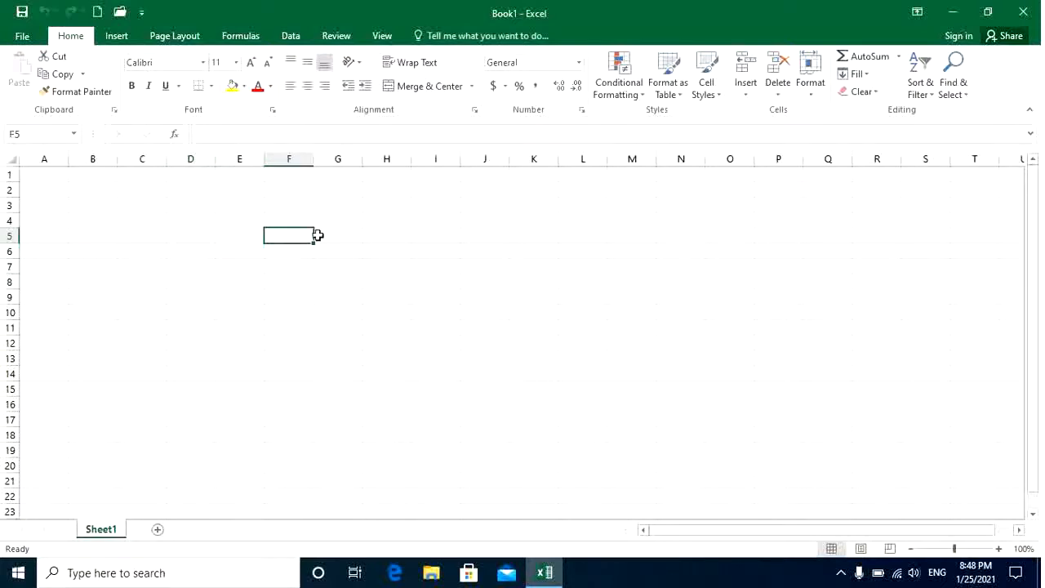
{"action": "left_click", "coordinate": [340, 238]}
{"action": "left_click", "coordinate": [441, 238]}
{"action": "left_click", "coordinate": [142, 237]}
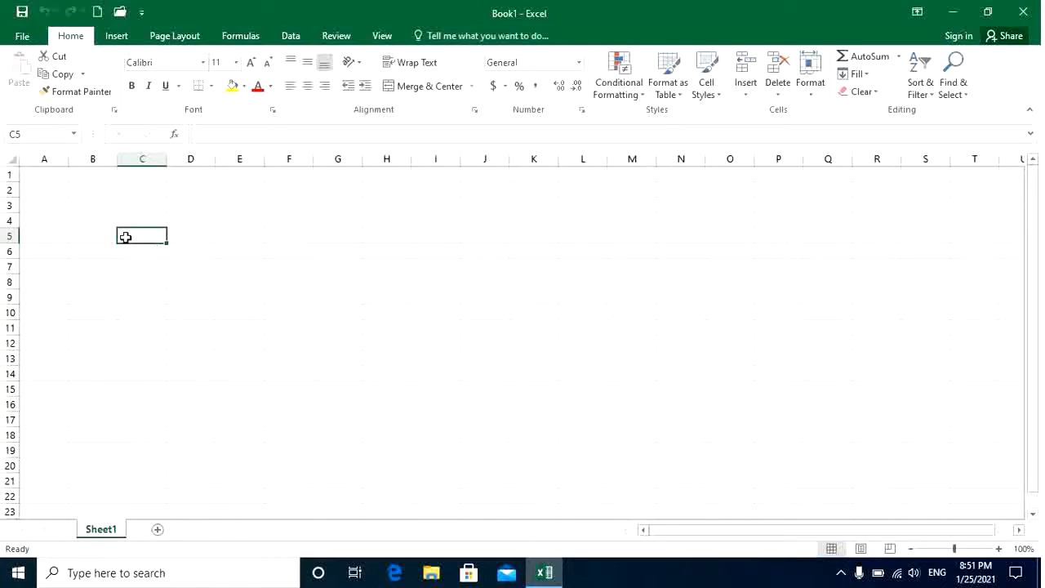
Step: Set the font of cells C5 to H5 to Cambria, size 12
{"action": "left_click_drag", "start_coordinate": [143, 236], "coordinate": [395, 234]}
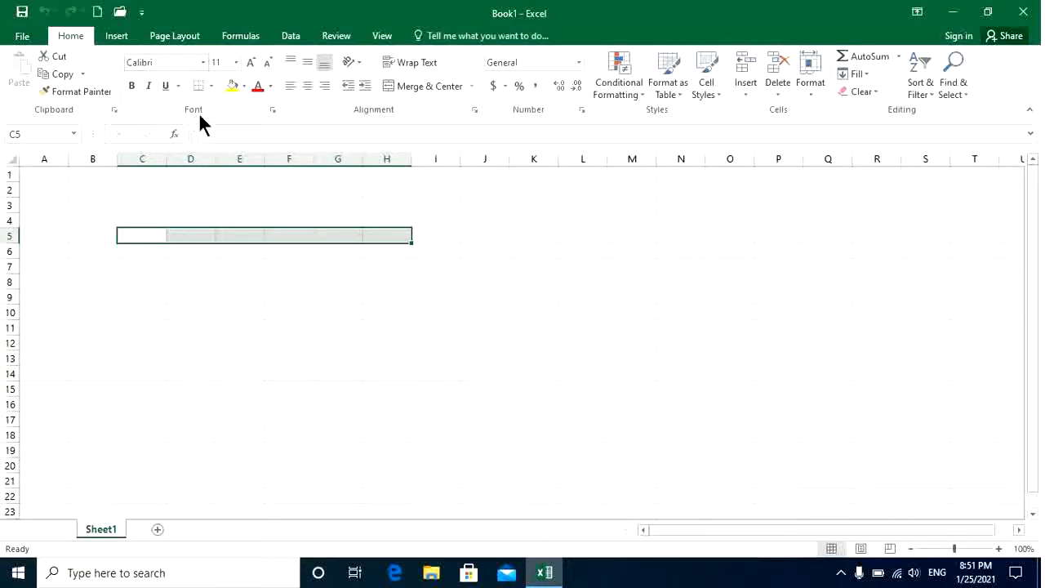
{"action": "left_click", "coordinate": [203, 63]}
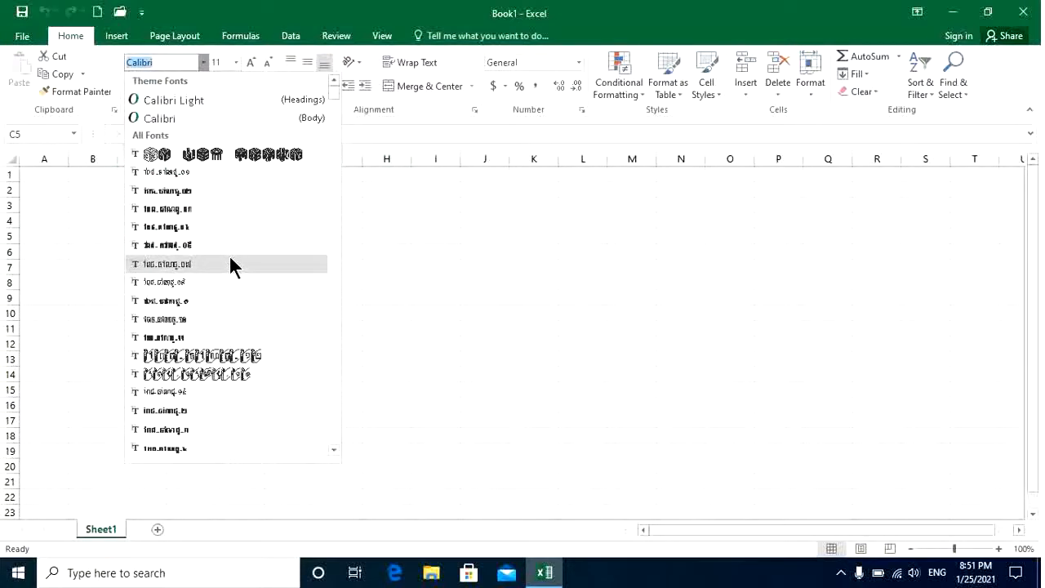
{"action": "type", "text": "Camb"}
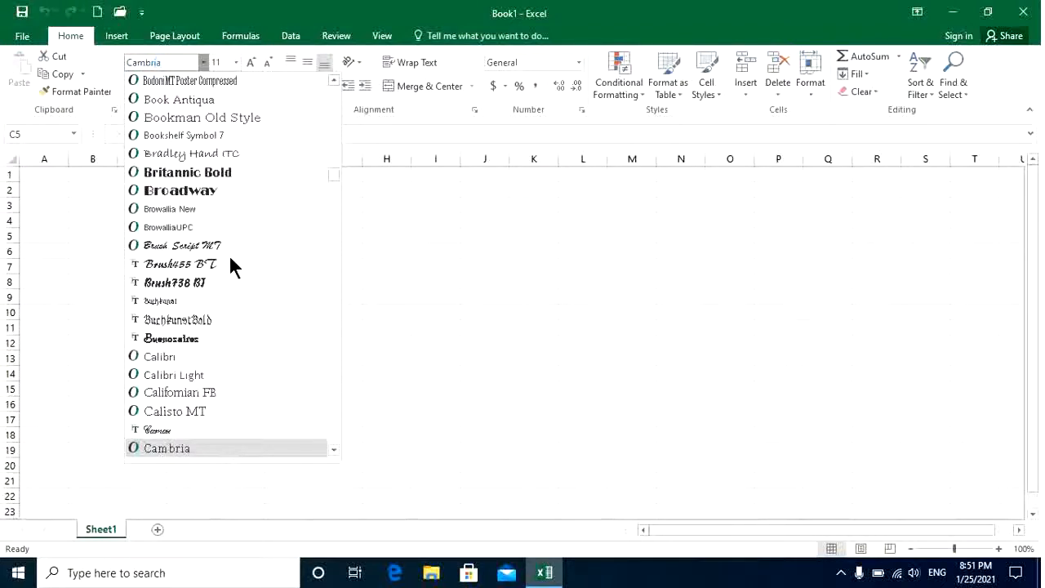
{"action": "key", "text": "Return"}
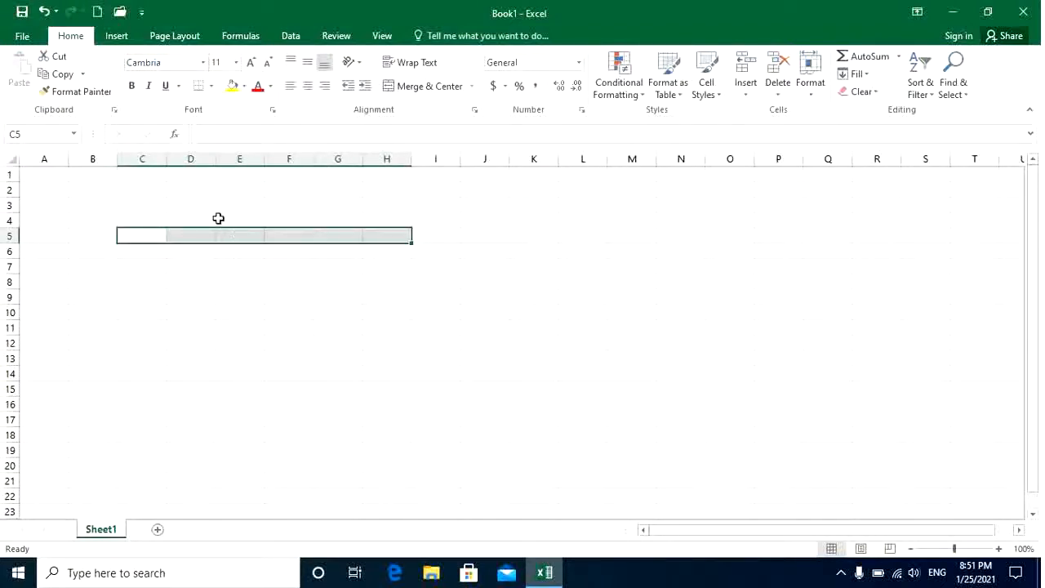
{"action": "left_click", "coordinate": [236, 62]}
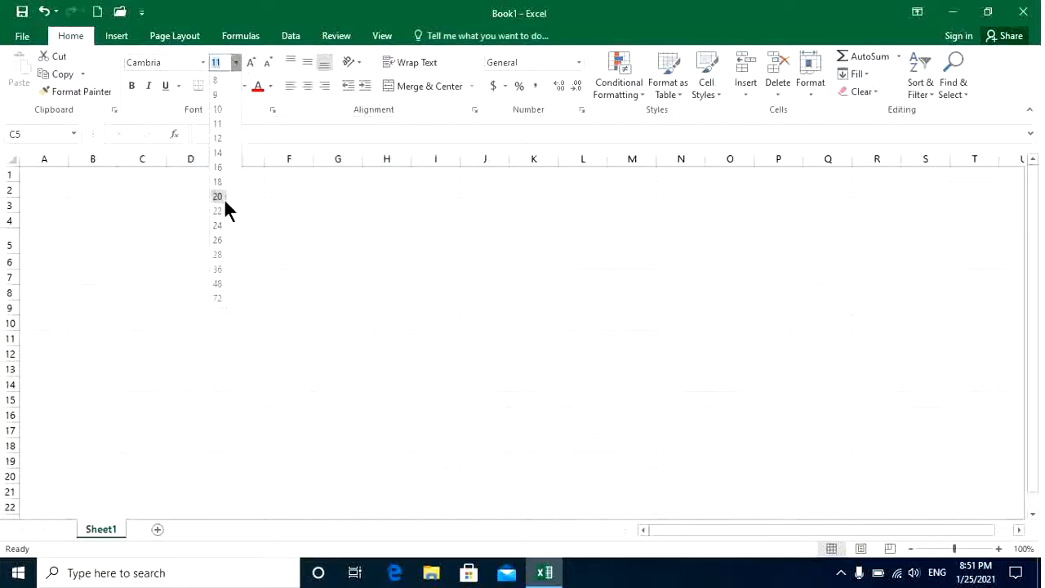
{"action": "left_click", "coordinate": [218, 138]}
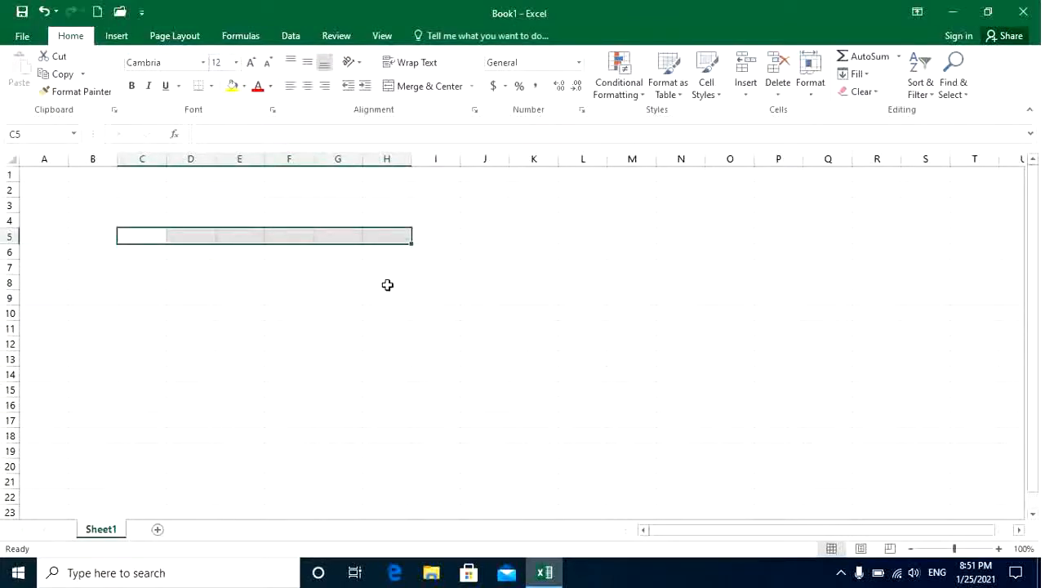
Step: Enter the column heading "No." in cell C5
{"action": "left_click", "coordinate": [153, 241]}
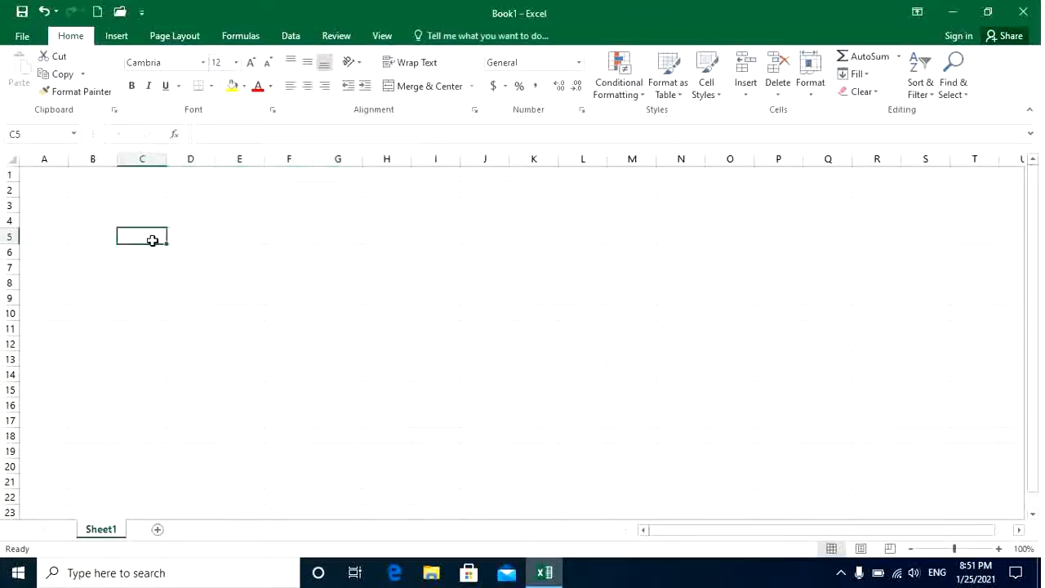
{"action": "type", "text": "No."}
{"action": "key", "text": "Return"}
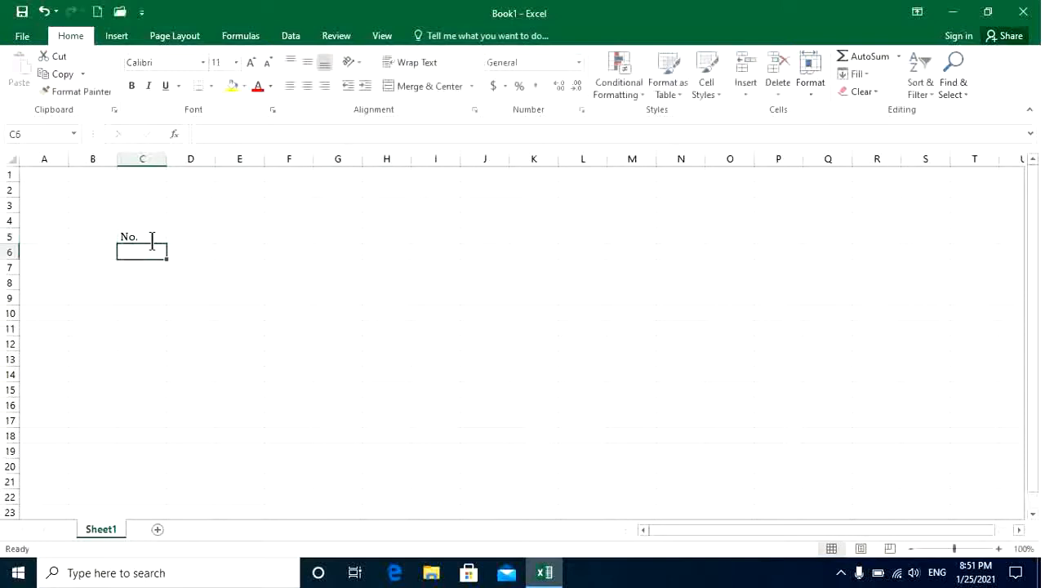
Step: Enter the heading "Product" in cell D5 and widen column D to about twice its width
{"action": "key", "text": "Up"}
{"action": "key", "text": "Right"}
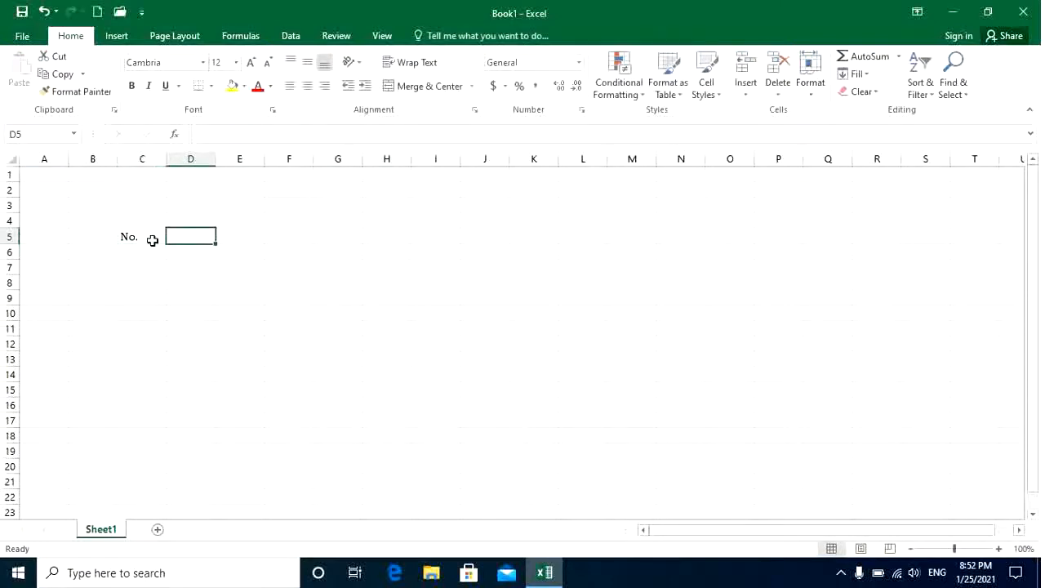
{"action": "type", "text": "Product"}
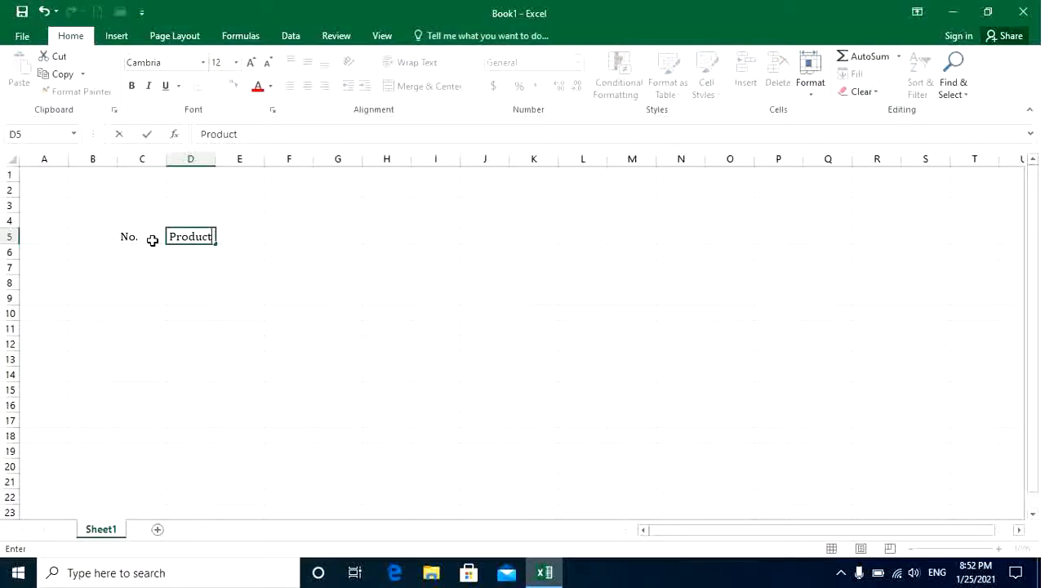
{"action": "key", "text": "Return"}
{"action": "key", "text": "Up"}
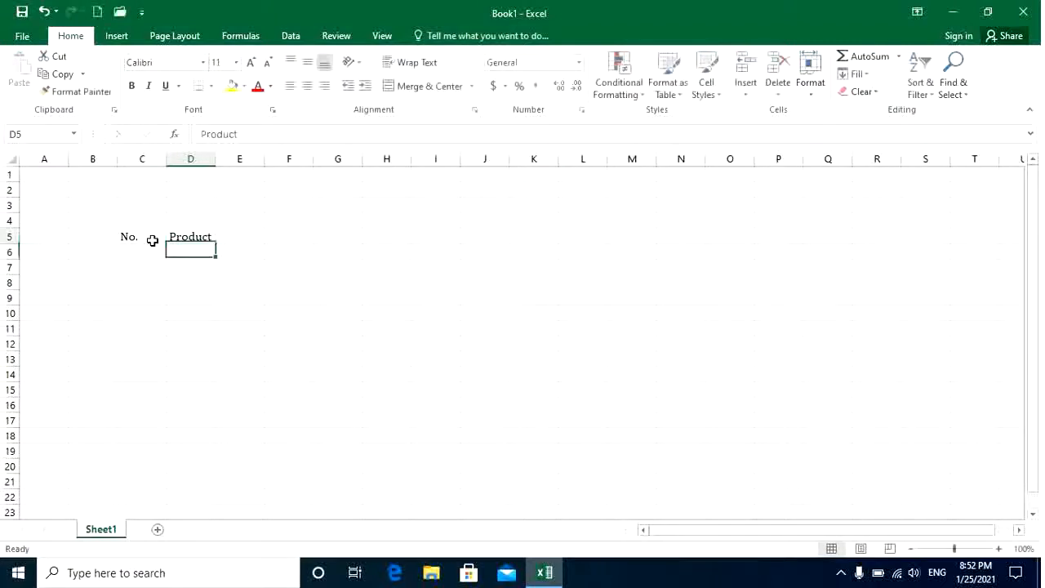
{"action": "left_click_drag", "start_coordinate": [215, 159], "coordinate": [263, 158]}
Step: Enter the column heading "Qty" in cell E5
{"action": "left_click", "coordinate": [294, 239]}
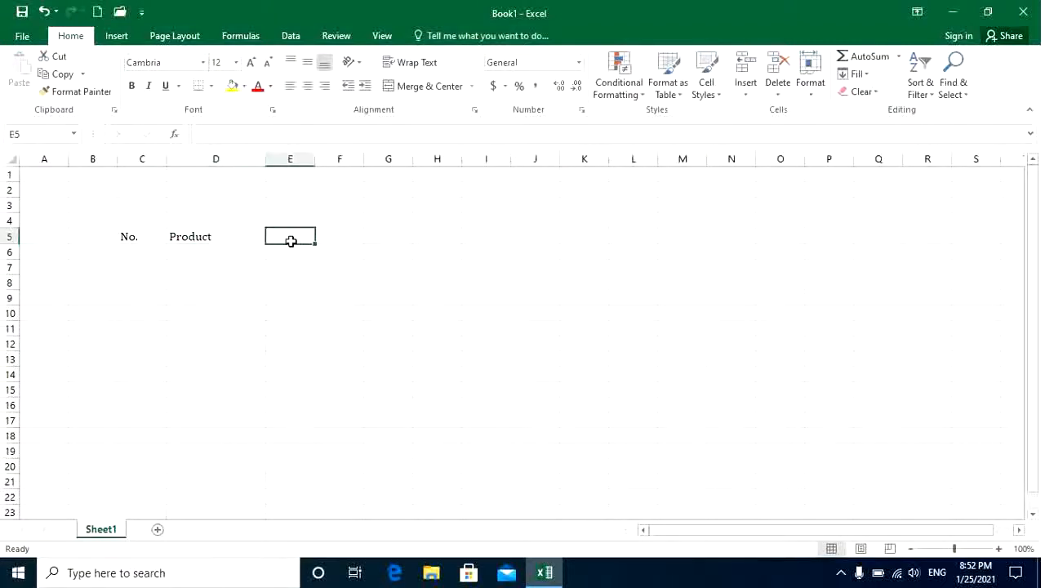
{"action": "type", "text": "Qt"}
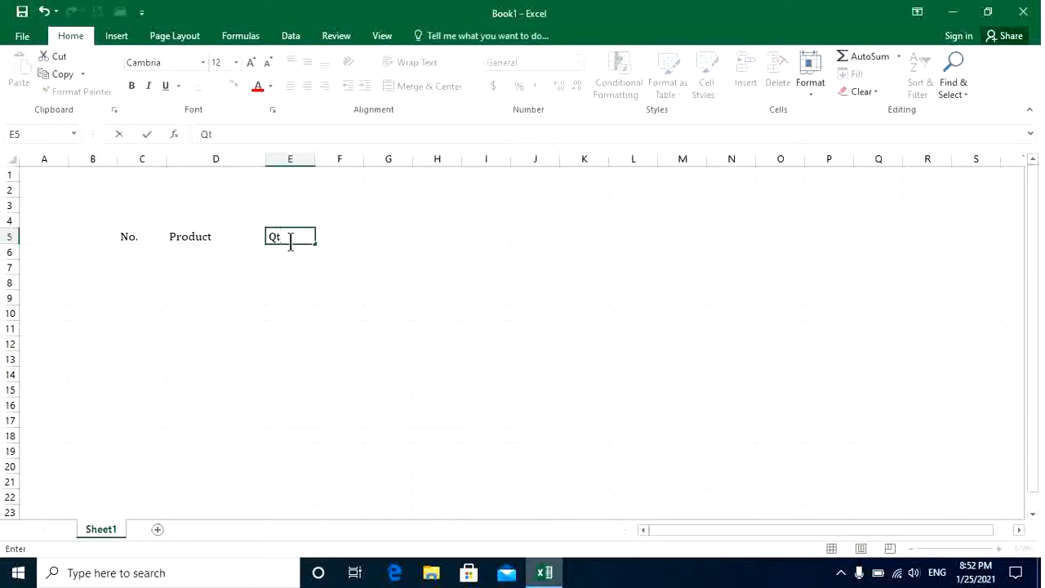
{"action": "type", "text": "y"}
{"action": "key", "text": "Return"}
{"action": "left_click", "coordinate": [292, 245]}
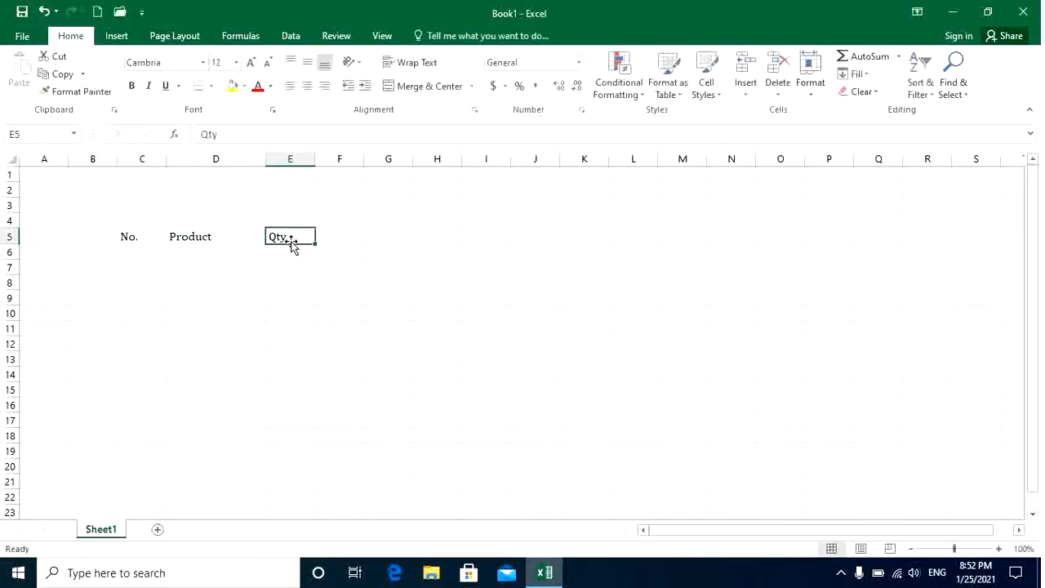
Step: Enter the heading "U.P" in cell F5 and widen column F to about one and a half times its width
{"action": "left_click", "coordinate": [337, 235]}
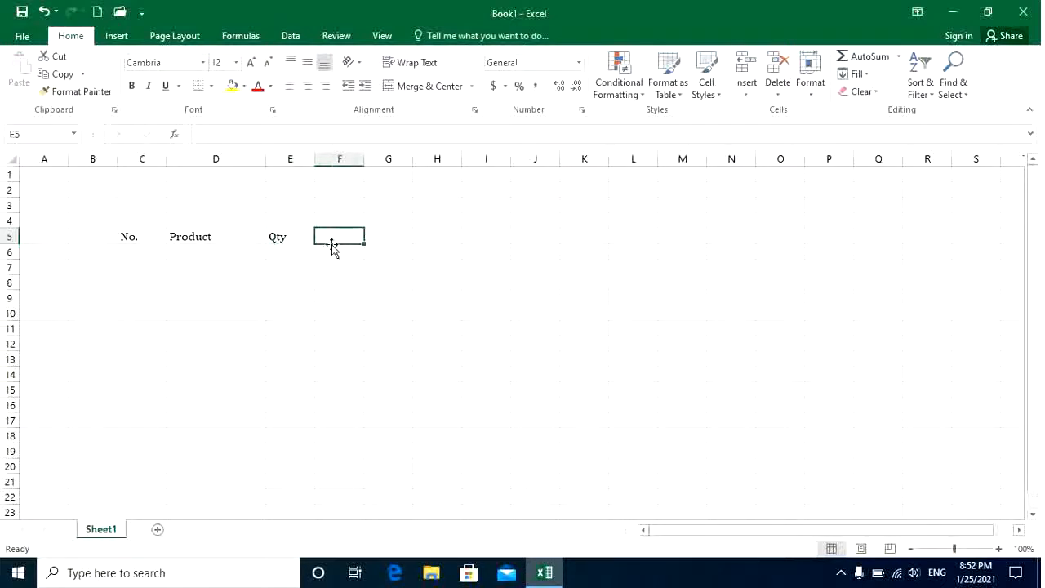
{"action": "type", "text": "U.P"}
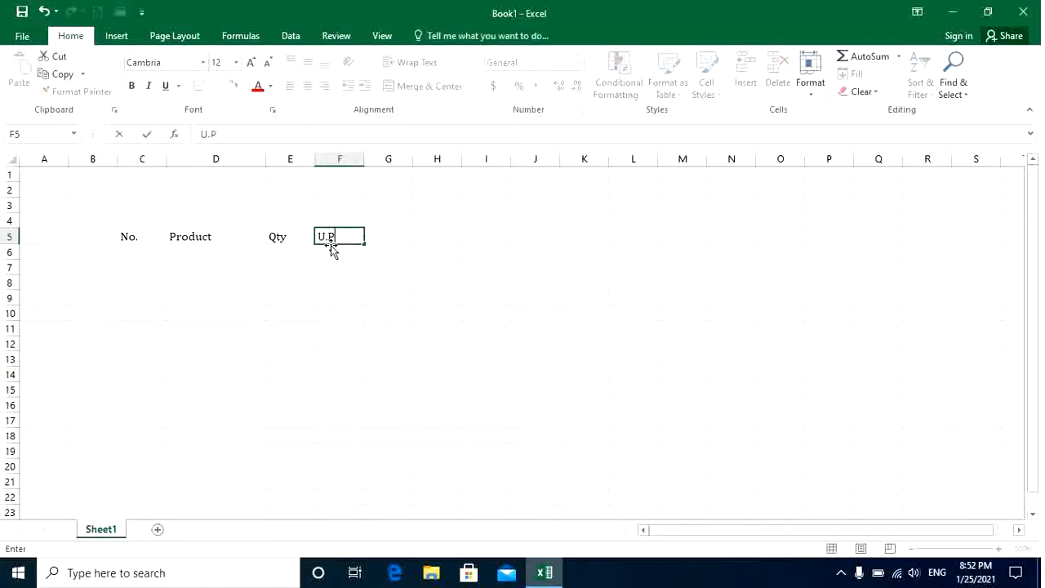
{"action": "key", "text": "Return"}
{"action": "left_click", "coordinate": [329, 242]}
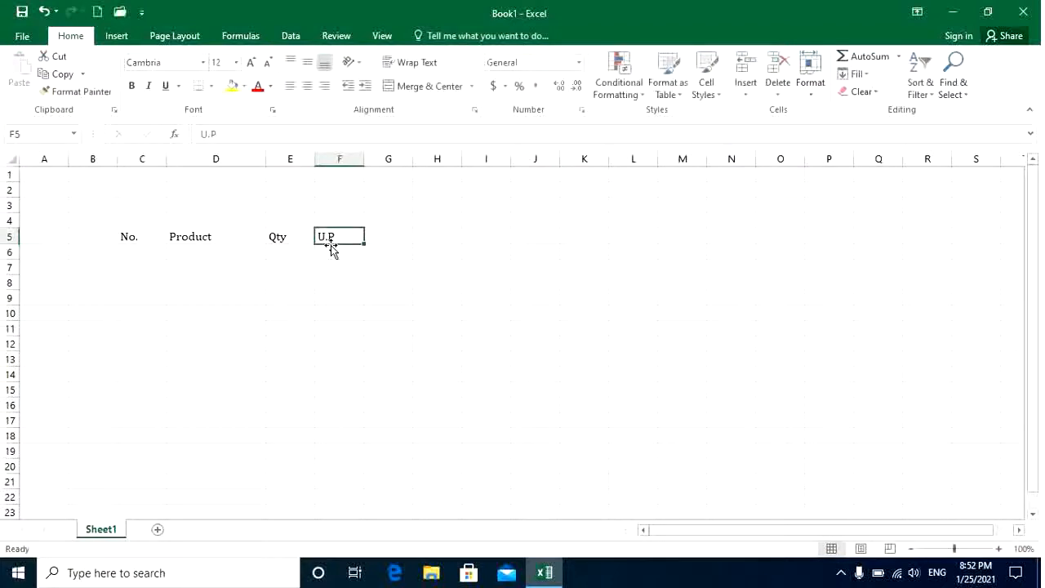
{"action": "left_click_drag", "start_coordinate": [364, 161], "coordinate": [392, 167]}
Step: Enter the column heading "Amount" in cell G5
{"action": "left_click", "coordinate": [417, 237]}
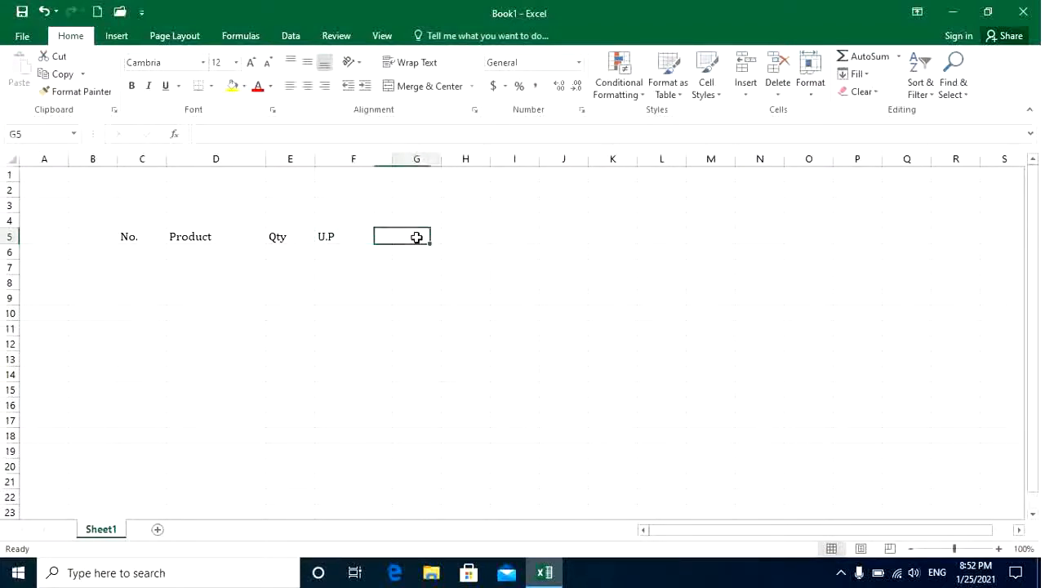
{"action": "type", "text": "Amou"}
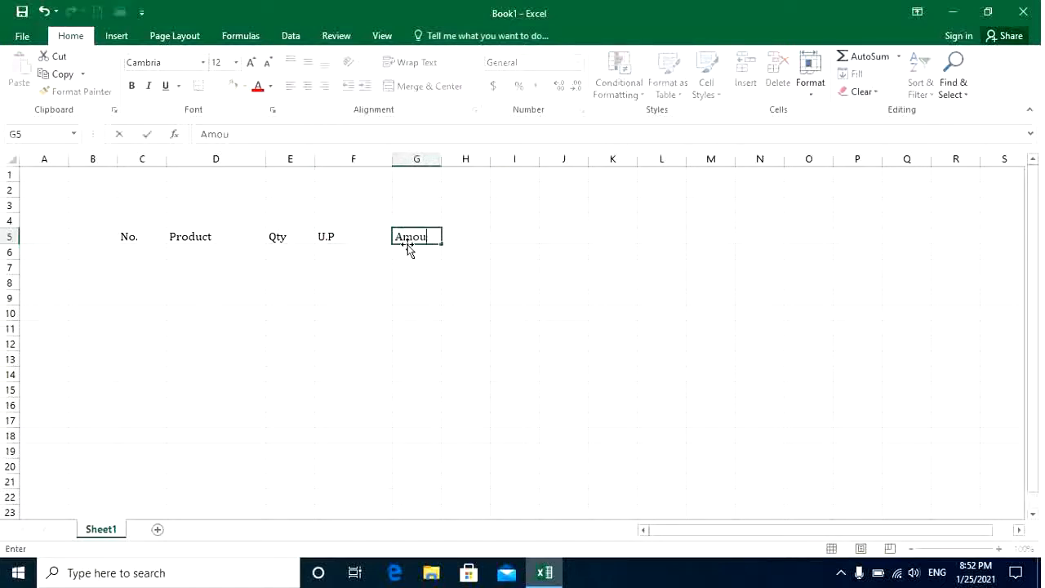
{"action": "type", "text": "nt"}
{"action": "key", "text": "Return"}
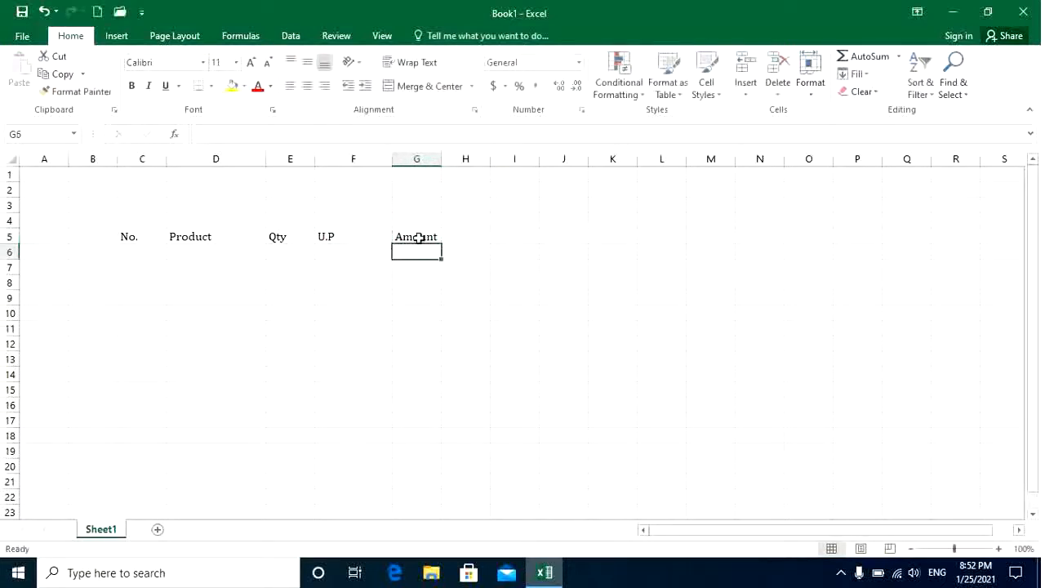
{"action": "left_click", "coordinate": [419, 237]}
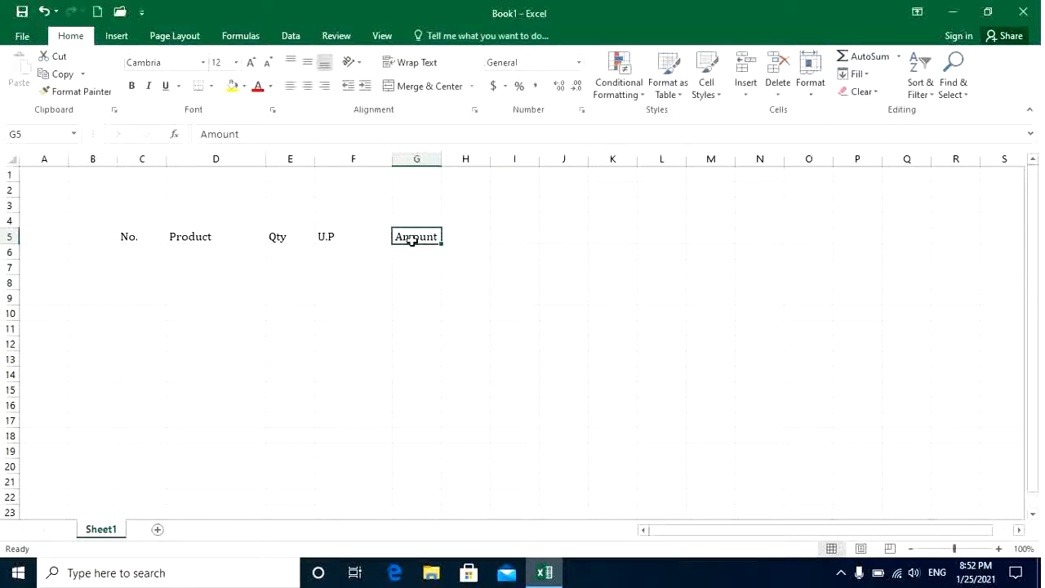
Step: Make the headings in cells C5 to G5 bold
{"action": "left_click", "coordinate": [127, 268]}
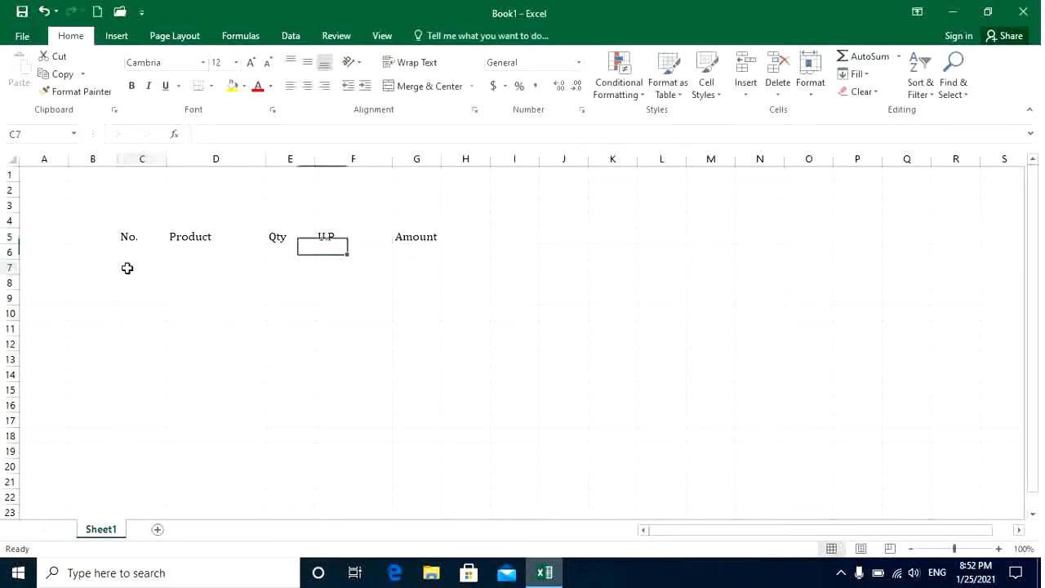
{"action": "left_click_drag", "start_coordinate": [122, 236], "coordinate": [415, 236]}
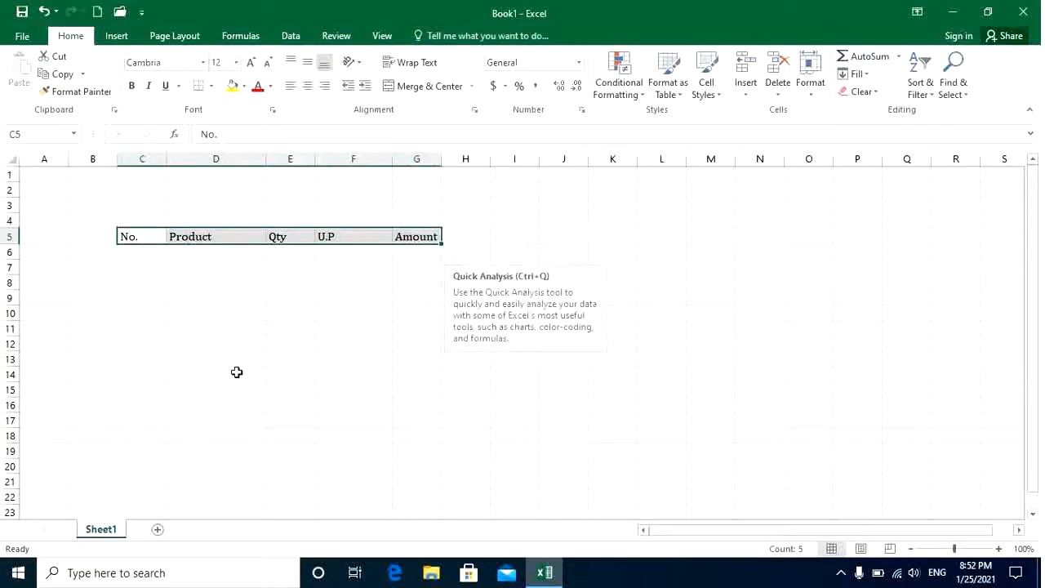
{"action": "left_click", "coordinate": [131, 87]}
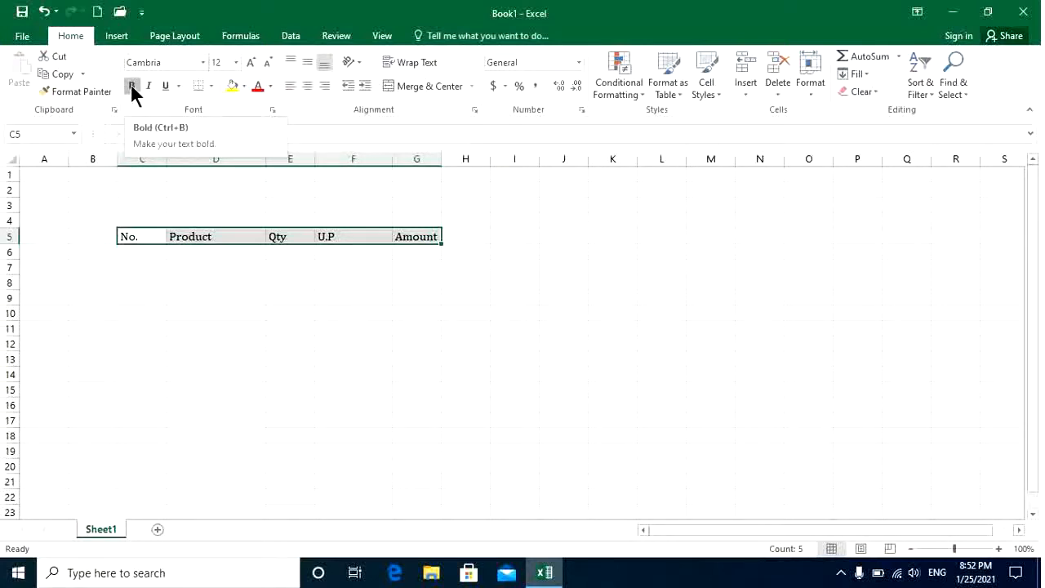
{"action": "key", "text": "Right"}
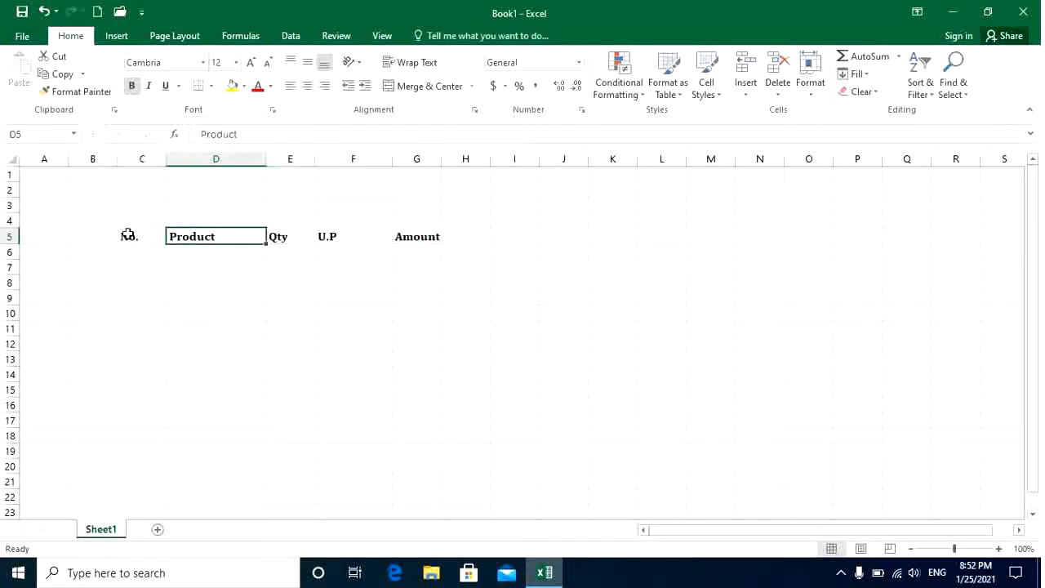
Step: Center the headings in cells C5 to G5 horizontally and make them italic and underlined
{"action": "left_click_drag", "start_coordinate": [128, 235], "coordinate": [415, 243]}
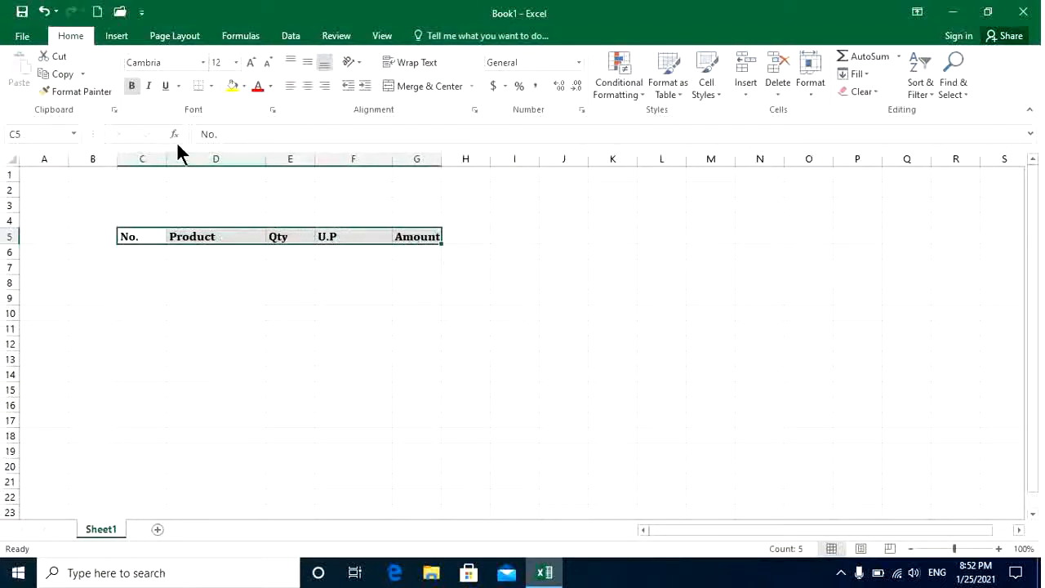
{"action": "left_click", "coordinate": [306, 87]}
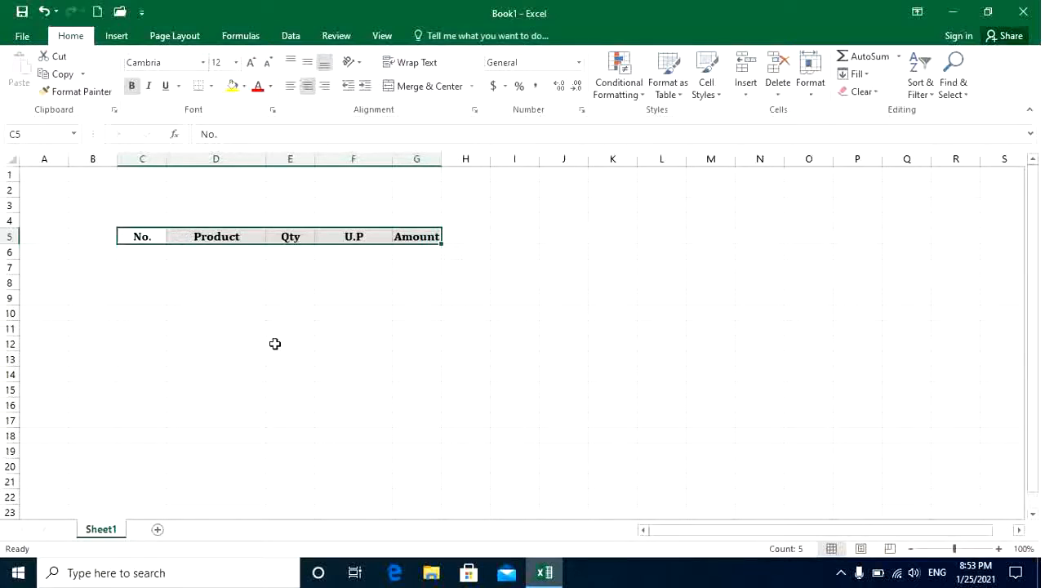
{"action": "left_click", "coordinate": [149, 86]}
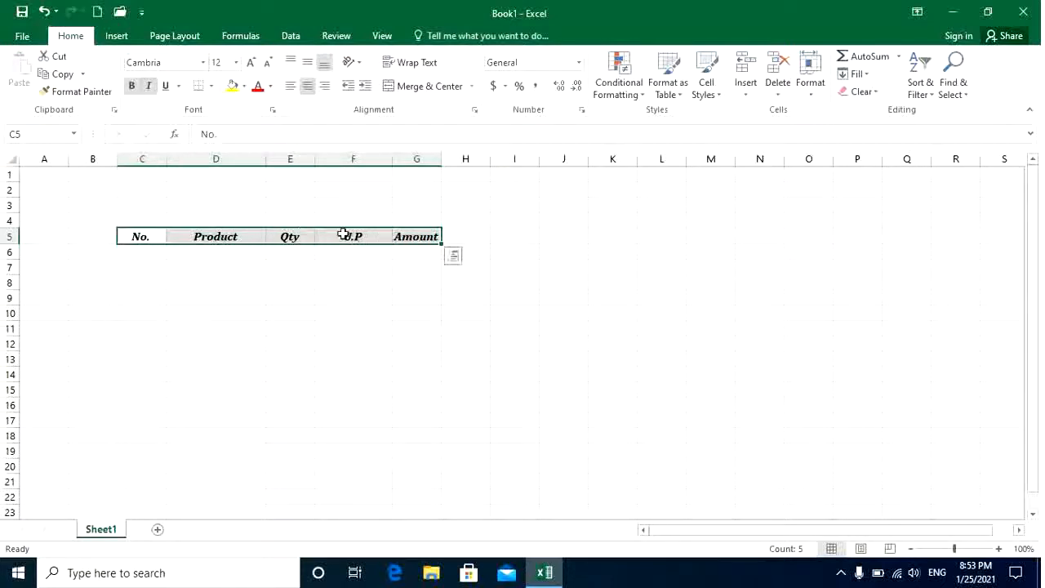
{"action": "left_click", "coordinate": [166, 88]}
{"action": "left_click", "coordinate": [211, 276]}
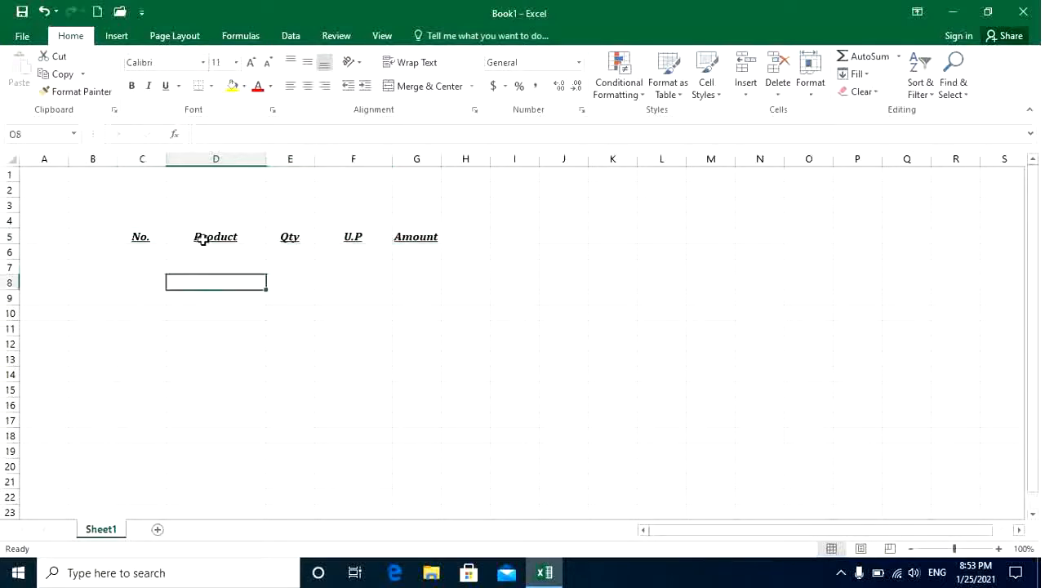
Step: Enter the number 1 in cell C6 and the product "Coca Cola" in cell D6
{"action": "left_click", "coordinate": [998, 549]}
{"action": "left_click", "coordinate": [998, 549]}
{"action": "left_click", "coordinate": [998, 548]}
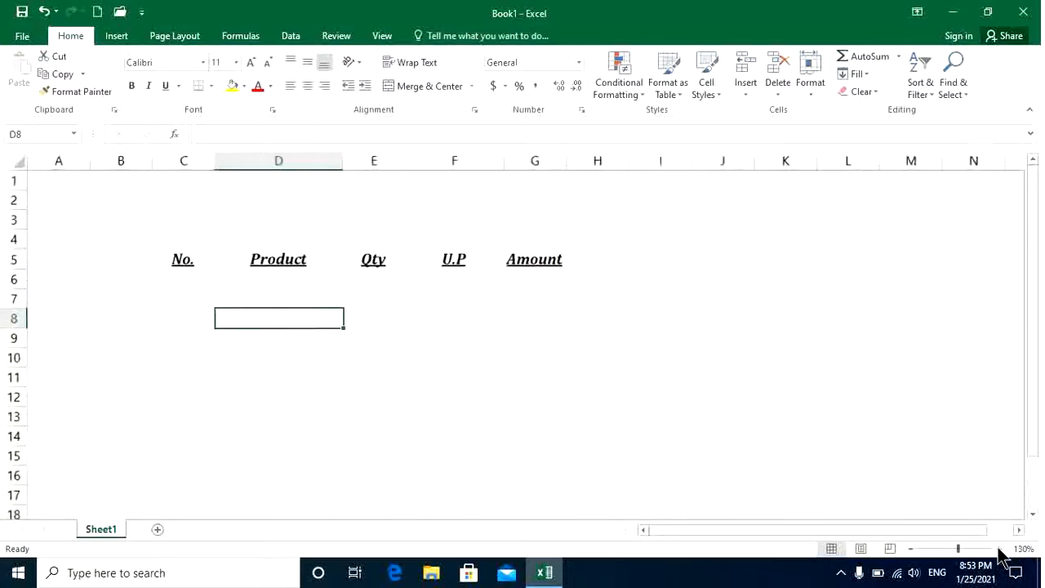
{"action": "left_click", "coordinate": [998, 549]}
{"action": "left_click", "coordinate": [998, 549]}
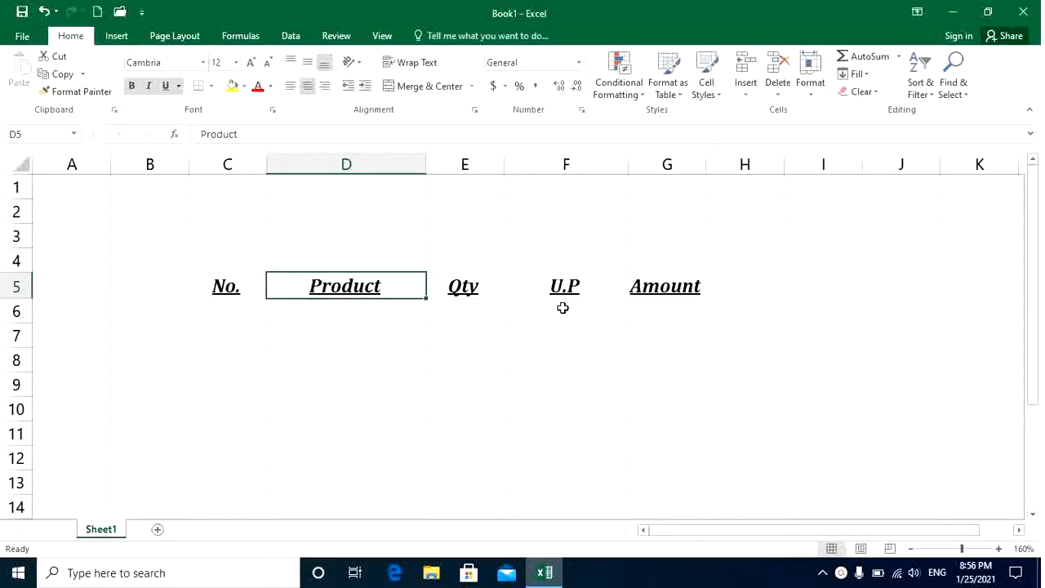
{"action": "left_click", "coordinate": [245, 313]}
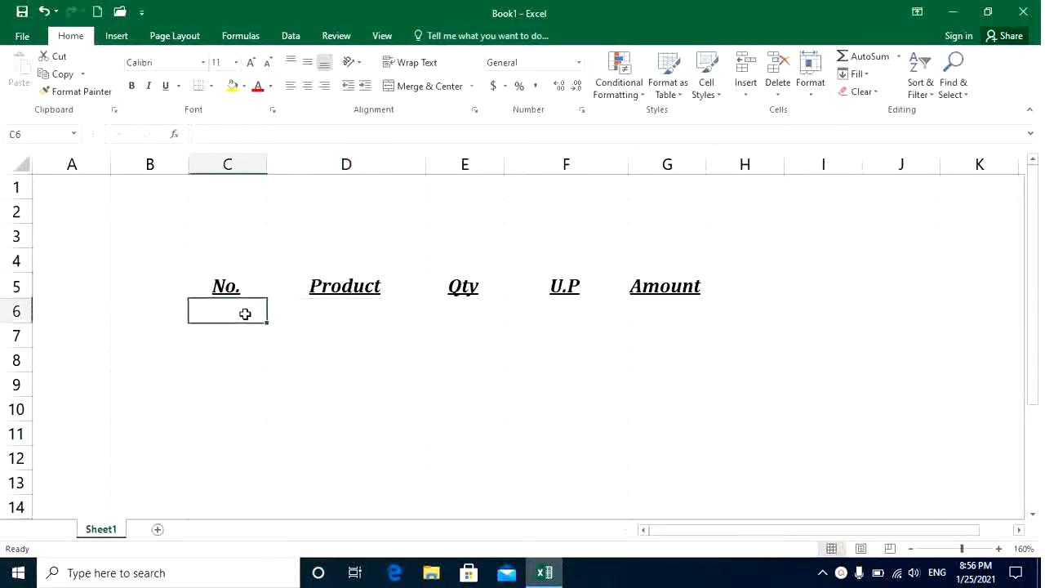
{"action": "type", "text": "1"}
{"action": "key", "text": "Tab"}
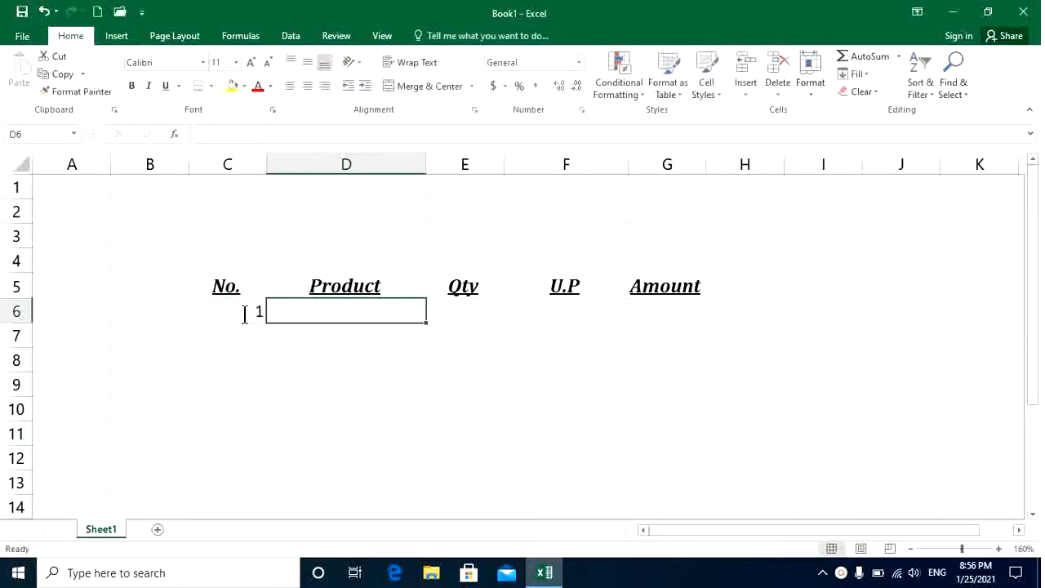
{"action": "type", "text": "Coca Co"}
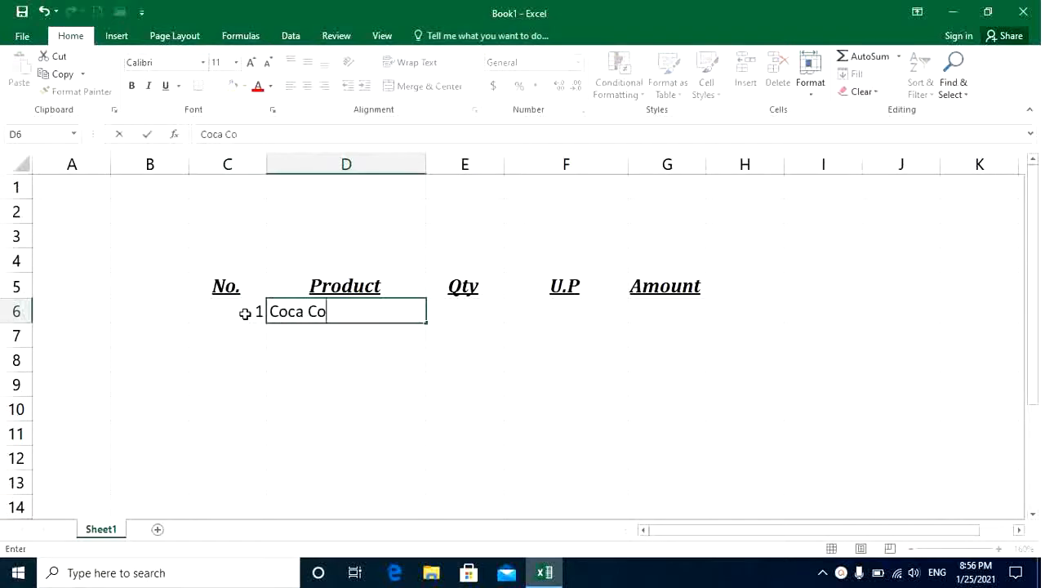
{"action": "type", "text": "la"}
{"action": "key", "text": "Return"}
Step: Enter the Coca Cola quantity 50 in cell E6 and its unit price 0.5 in cell F6
{"action": "key", "text": "Up"}
{"action": "key", "text": "Right"}
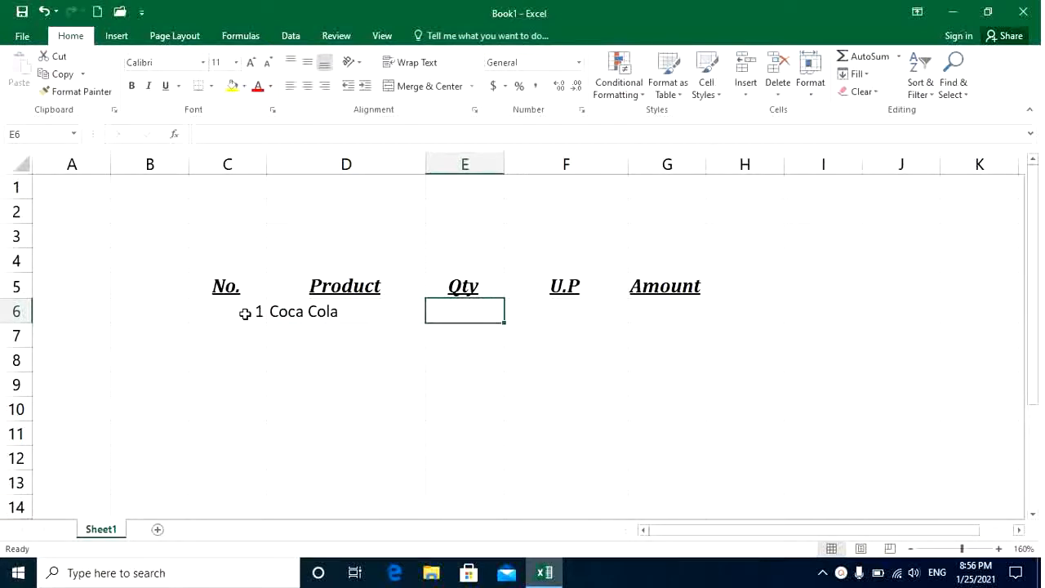
{"action": "type", "text": "50"}
{"action": "key", "text": "Tab"}
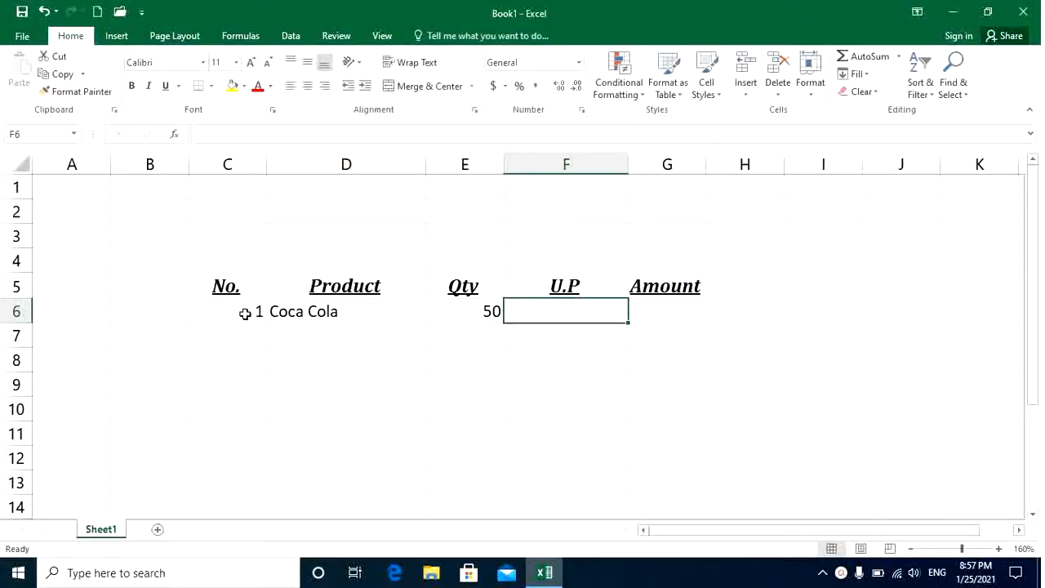
{"action": "type", "text": "0.5"}
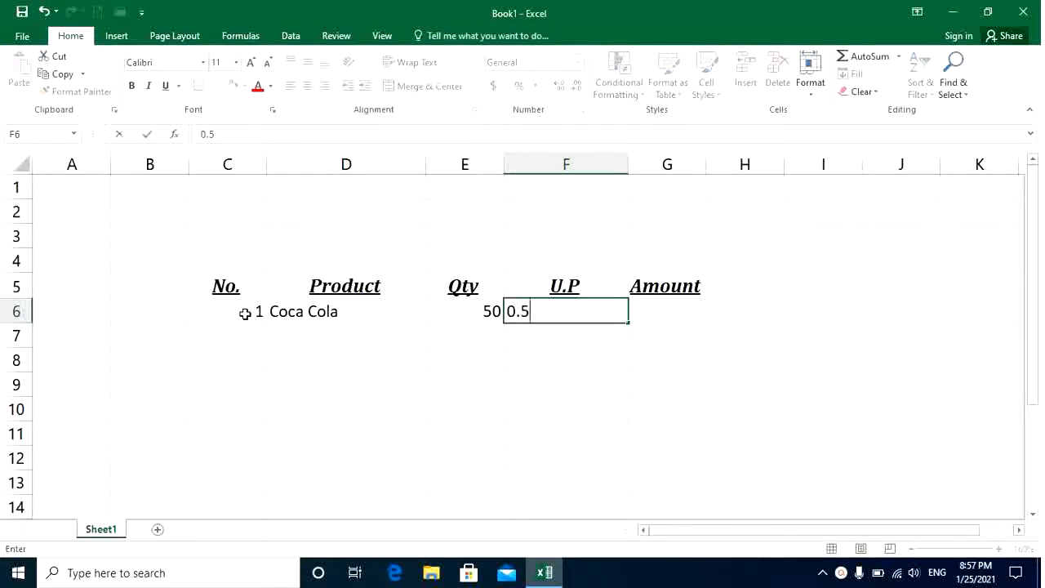
{"action": "key", "text": "Tab"}
Step: Enter the number 2 in cell C7 and the product "Pepsi" in cell D7
{"action": "key", "text": "Down"}
{"action": "key", "text": "Left"}
{"action": "key", "text": "Left"}
{"action": "key", "text": "Left"}
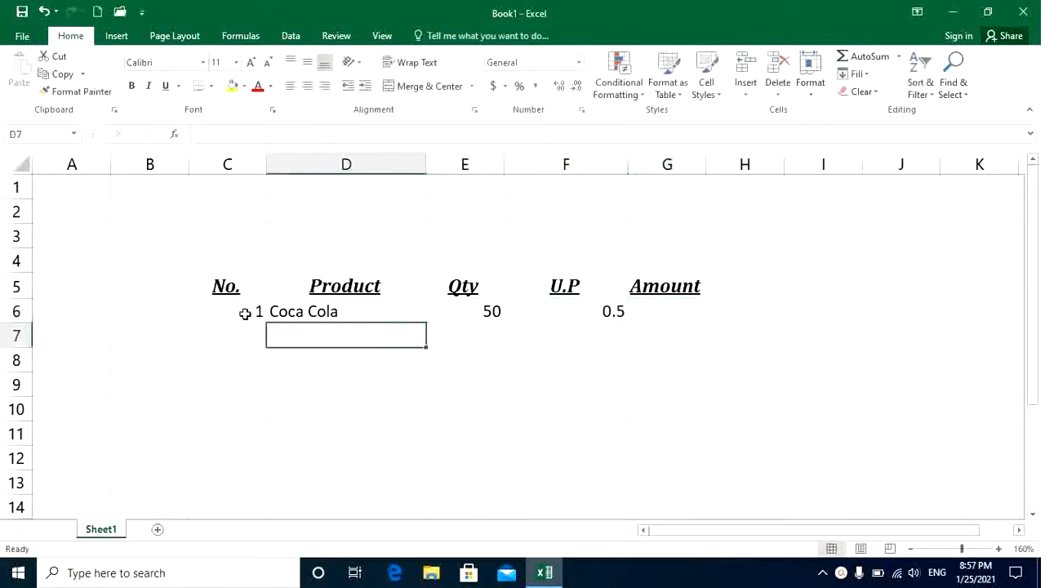
{"action": "key", "text": "Left"}
{"action": "type", "text": "2"}
{"action": "key", "text": "Tab"}
{"action": "type", "text": "Pepsi"}
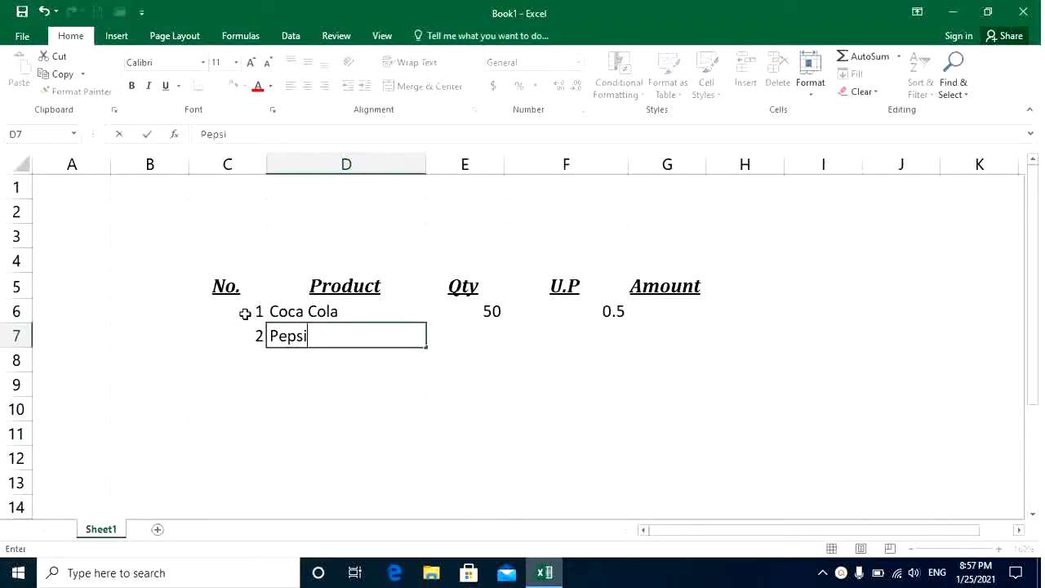
{"action": "key", "text": "Return"}
Step: Enter the Pepsi quantity 50 in cell E7 and its unit price 0.75 in cell F7
{"action": "key", "text": "Up"}
{"action": "key", "text": "Right"}
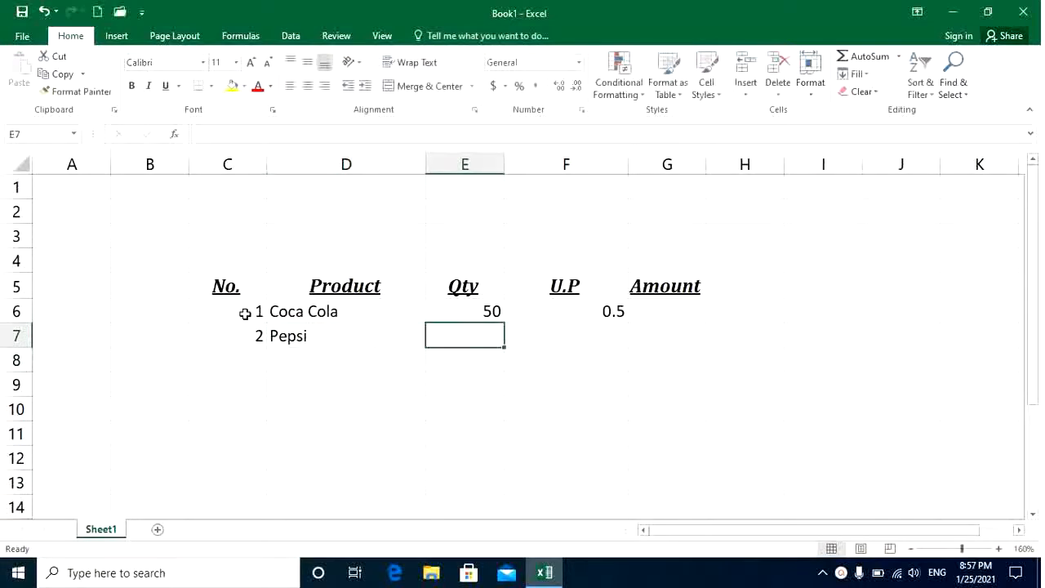
{"action": "type", "text": "50"}
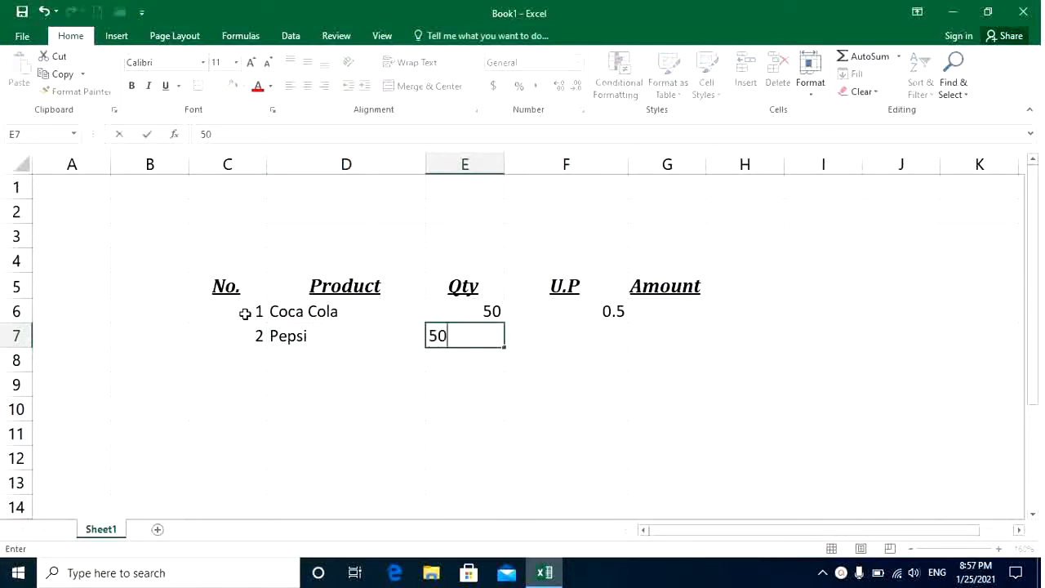
{"action": "key", "text": "Tab"}
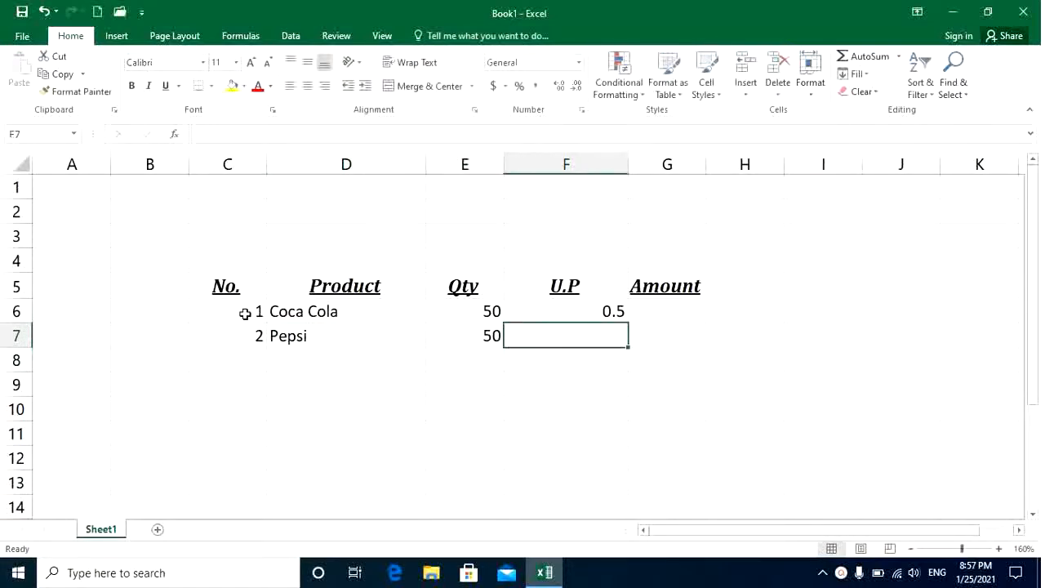
{"action": "type", "text": "0.75"}
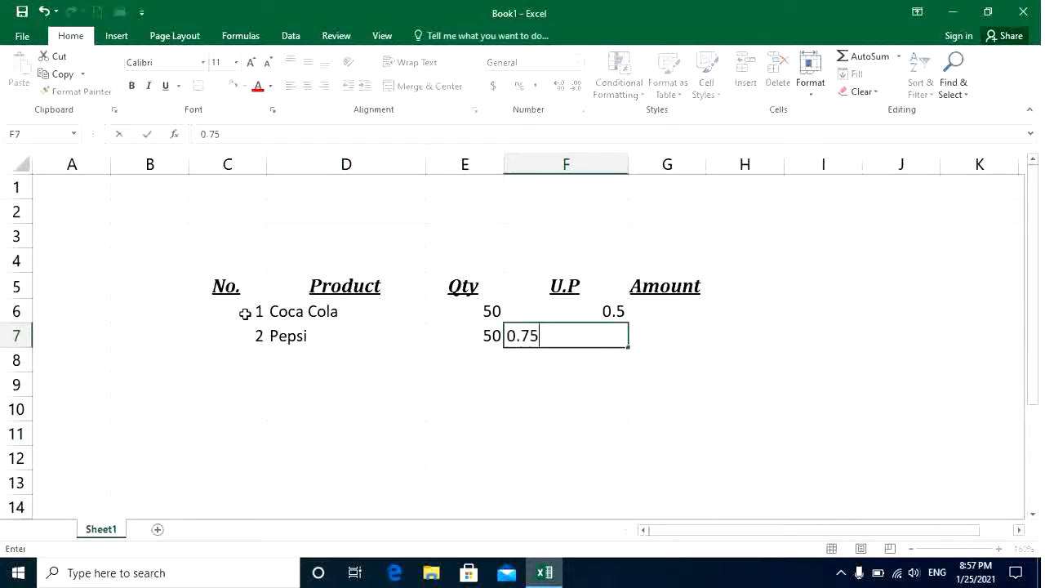
{"action": "key", "text": "Return"}
Step: Enter the number 3 in cell C8 and the product "7up" in cell D8
{"action": "key", "text": "Left"}
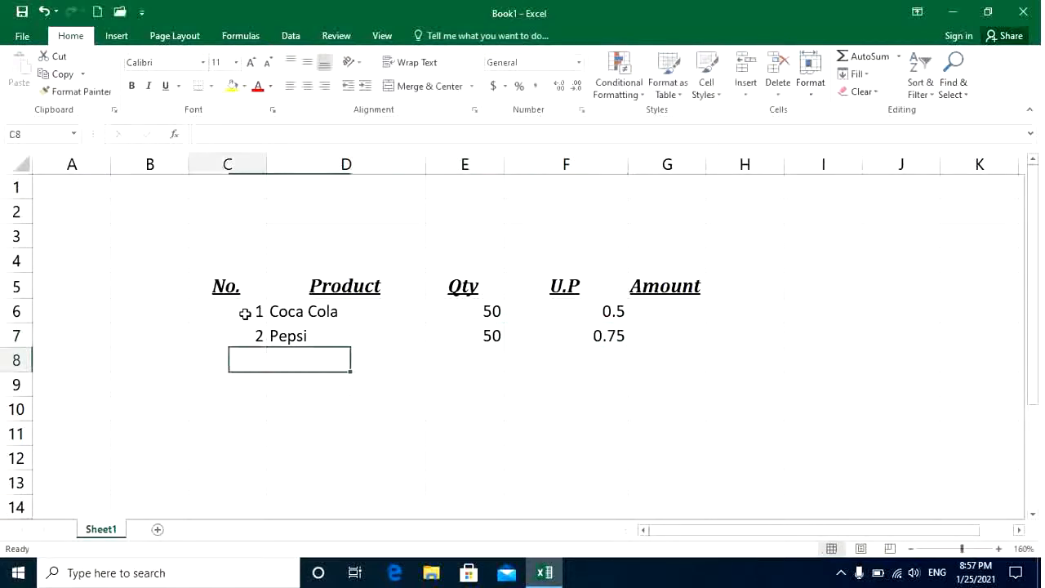
{"action": "key", "text": "Left"}
{"action": "type", "text": "3"}
{"action": "key", "text": "Return"}
{"action": "key", "text": "Tab"}
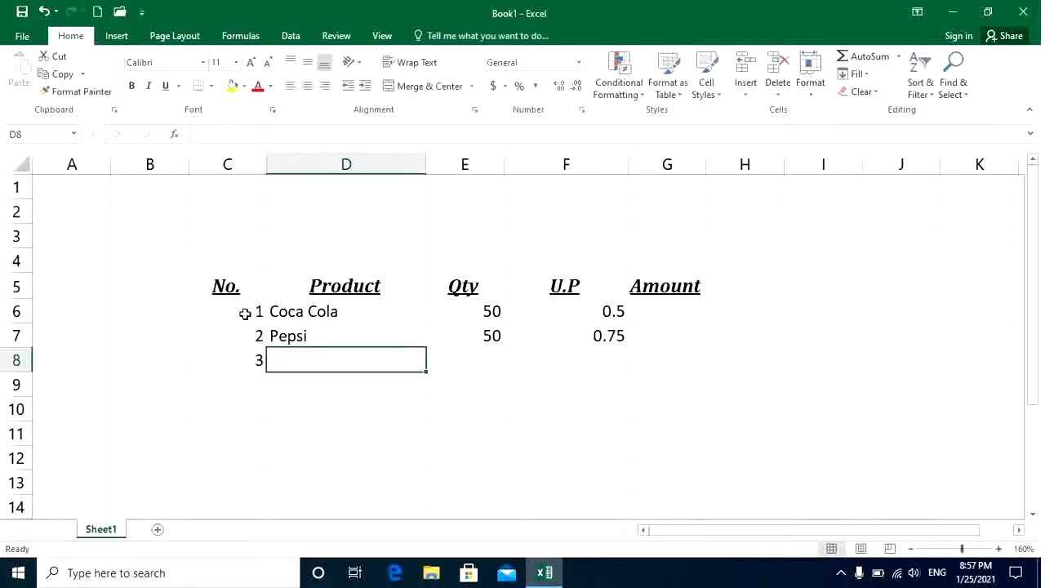
{"action": "type", "text": "7p"}
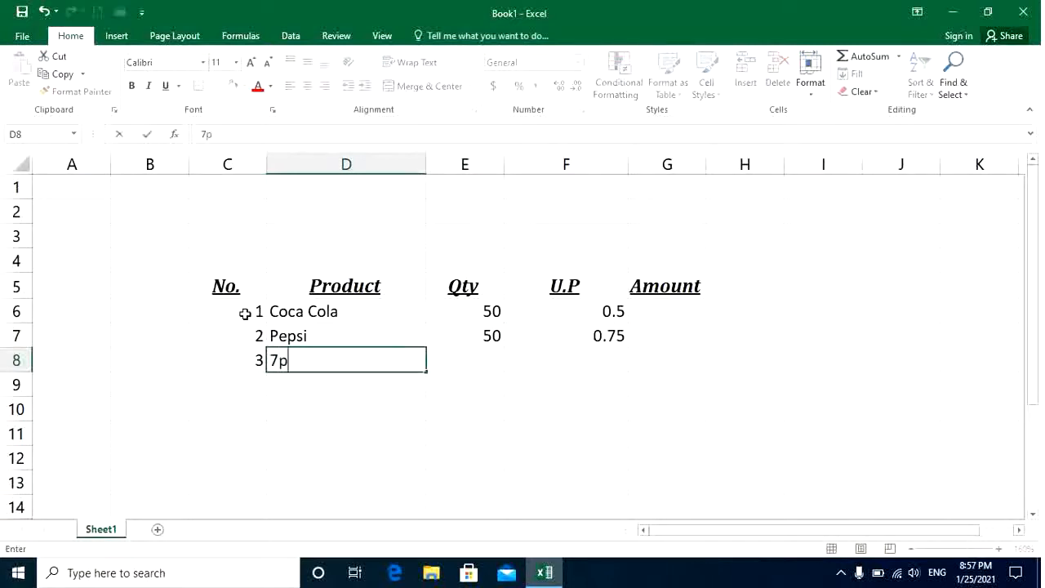
{"action": "key", "text": "BackSpace"}
{"action": "type", "text": "up"}
{"action": "key", "text": "Return"}
Step: Enter the 7up quantity 25 in cell E8 and its unit price 0.6 in cell F8
{"action": "key", "text": "Up"}
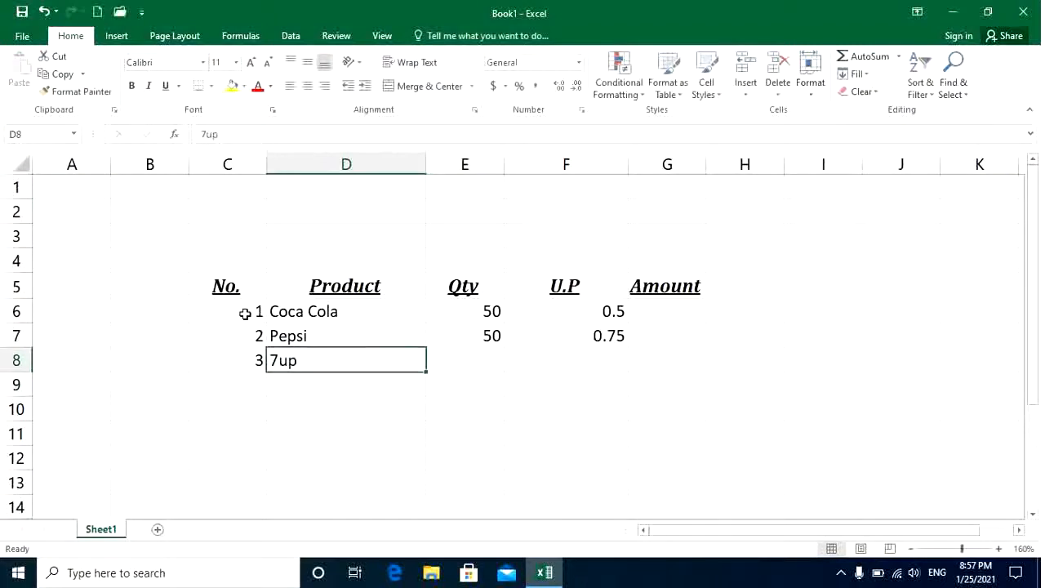
{"action": "key", "text": "Right"}
{"action": "type", "text": "25"}
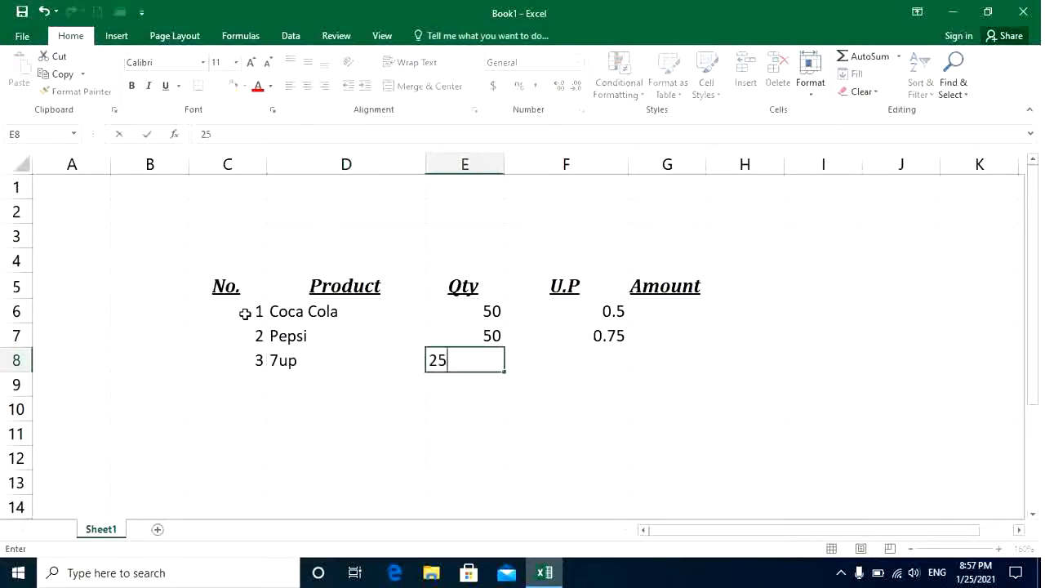
{"action": "key", "text": "Tab"}
{"action": "type", "text": "0"}
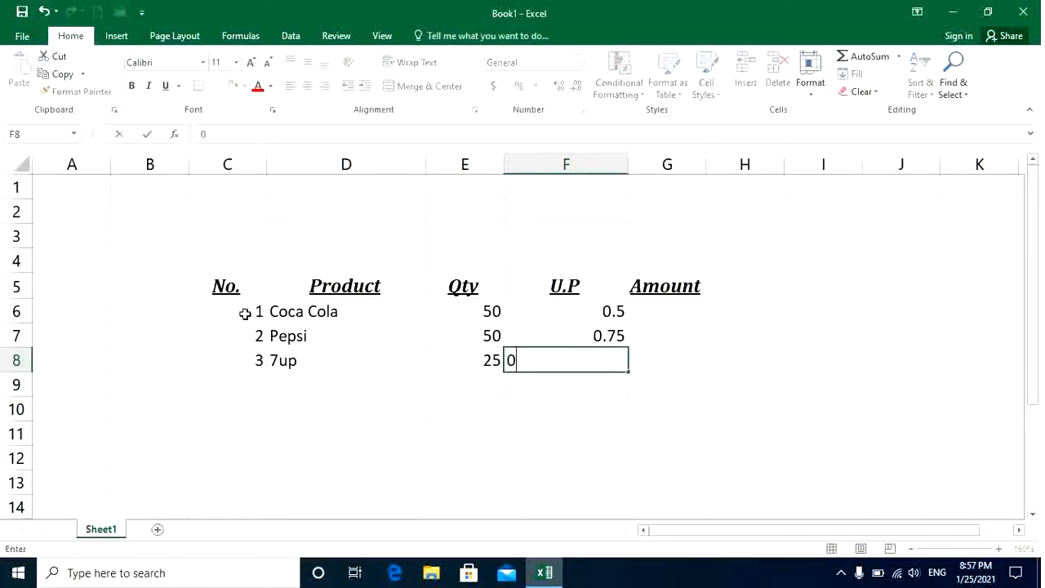
{"action": "type", "text": ".6"}
{"action": "key", "text": "Return"}
Step: Review the entries in the Product, Qty and U.P columns in rows 6 to 8
{"action": "key", "text": "Left"}
{"action": "key", "text": "Left"}
{"action": "key", "text": "Left"}
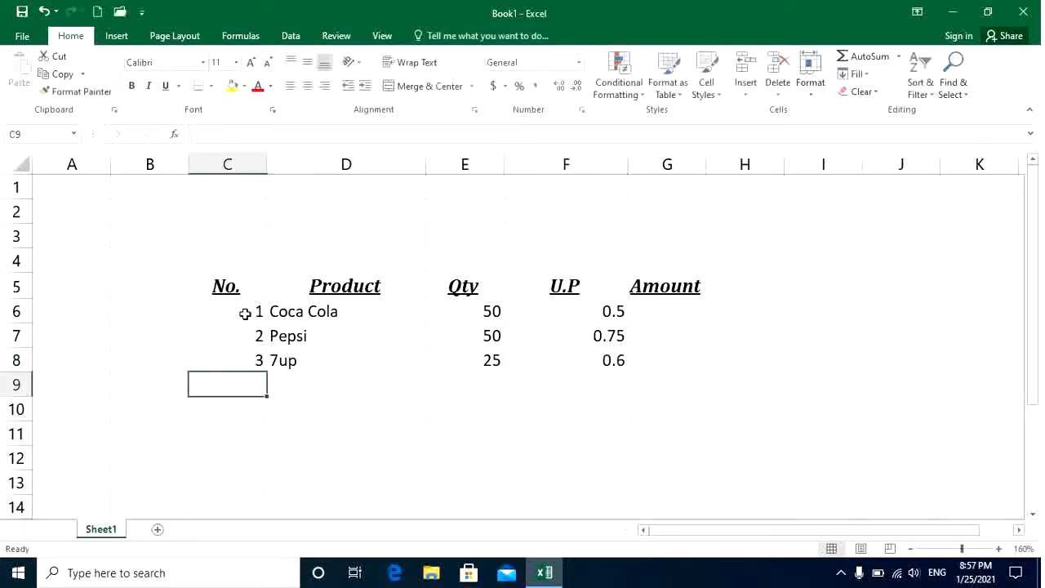
{"action": "left_click", "coordinate": [249, 310]}
{"action": "left_click_drag", "start_coordinate": [330, 311], "coordinate": [345, 360]}
{"action": "left_click_drag", "start_coordinate": [458, 313], "coordinate": [471, 362]}
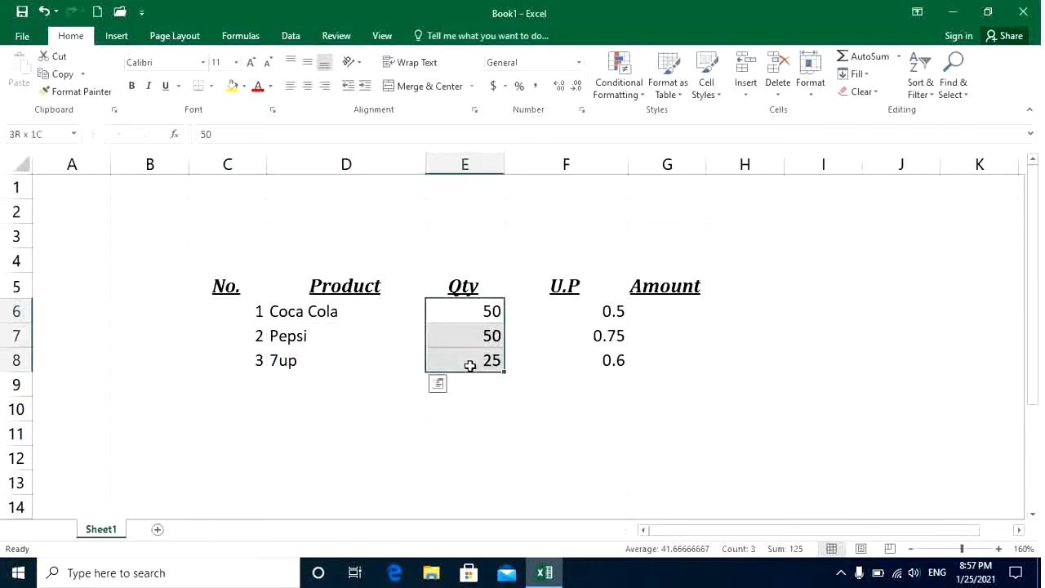
{"action": "left_click_drag", "start_coordinate": [552, 316], "coordinate": [561, 364]}
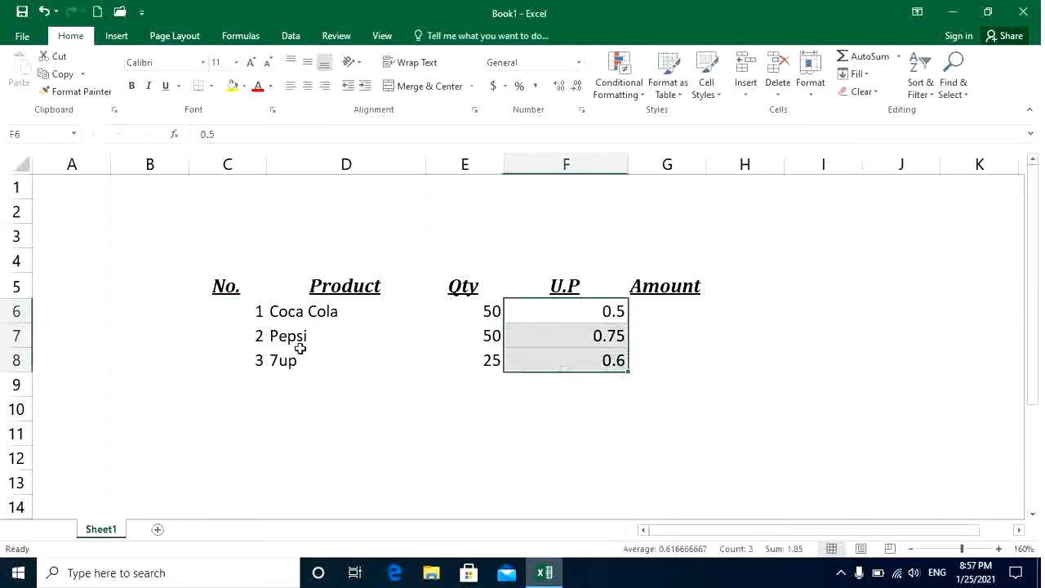
{"action": "left_click_drag", "start_coordinate": [319, 360], "coordinate": [343, 337]}
{"action": "left_click", "coordinate": [357, 388]}
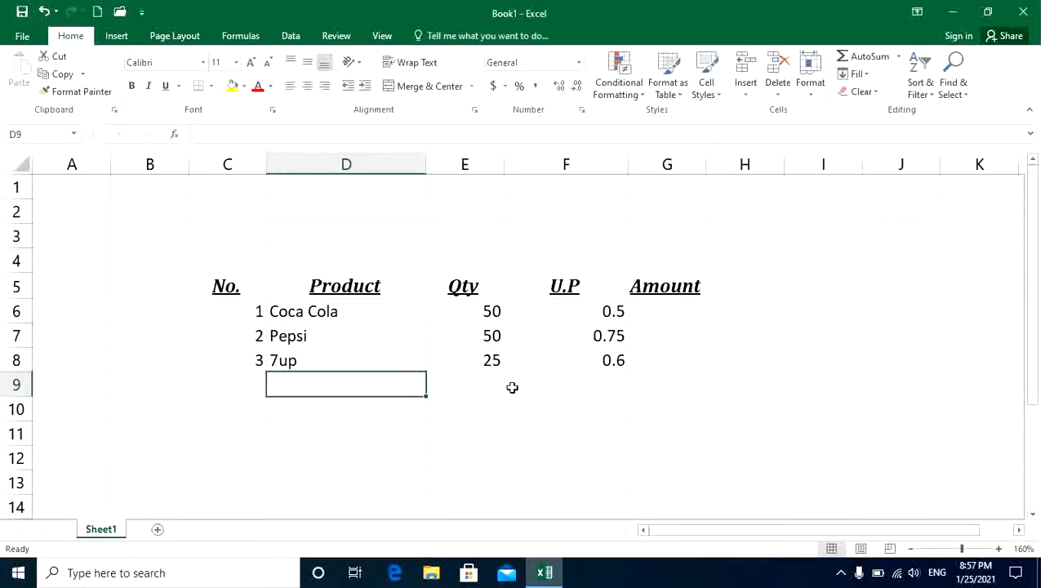
Step: Center the item numbers in cells C6 to C8 horizontally
{"action": "left_click_drag", "start_coordinate": [241, 311], "coordinate": [237, 356]}
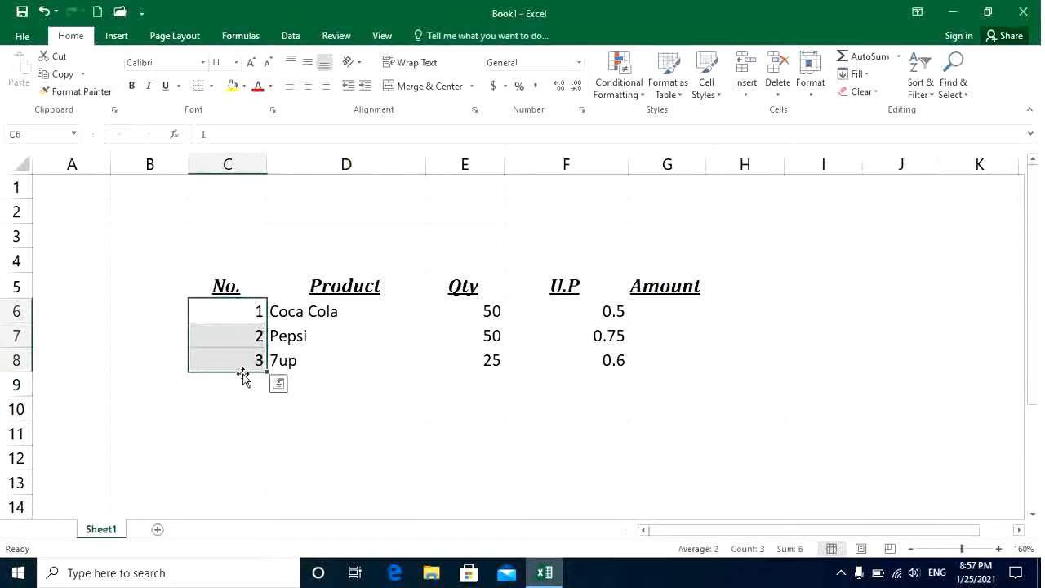
{"action": "left_click", "coordinate": [307, 87]}
{"action": "left_click", "coordinate": [251, 362]}
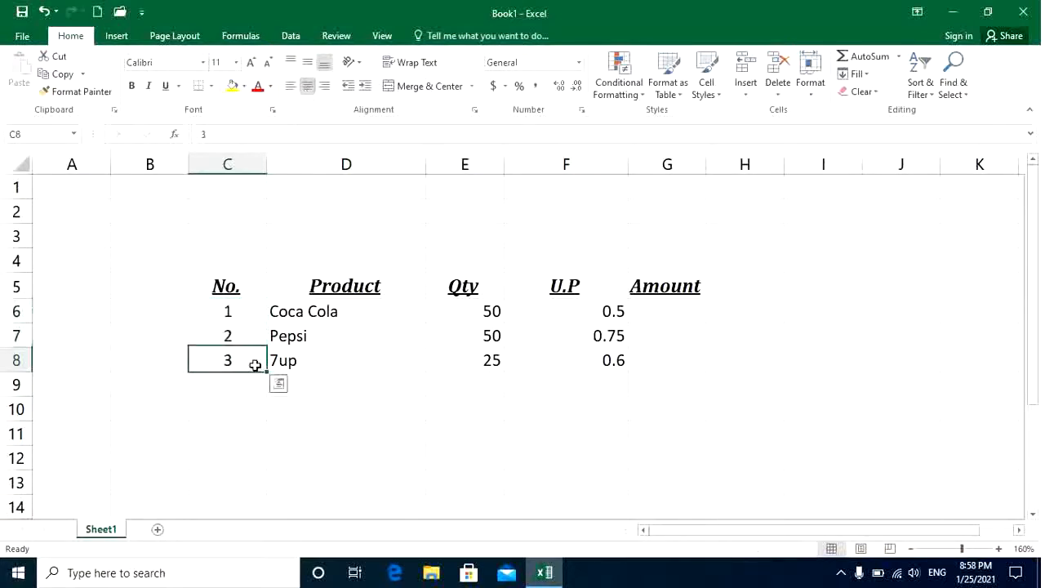
Step: Examine the product, quantity and unit price cells in row 6 that determine the Amount
{"action": "left_click_drag", "start_coordinate": [471, 310], "coordinate": [618, 310]}
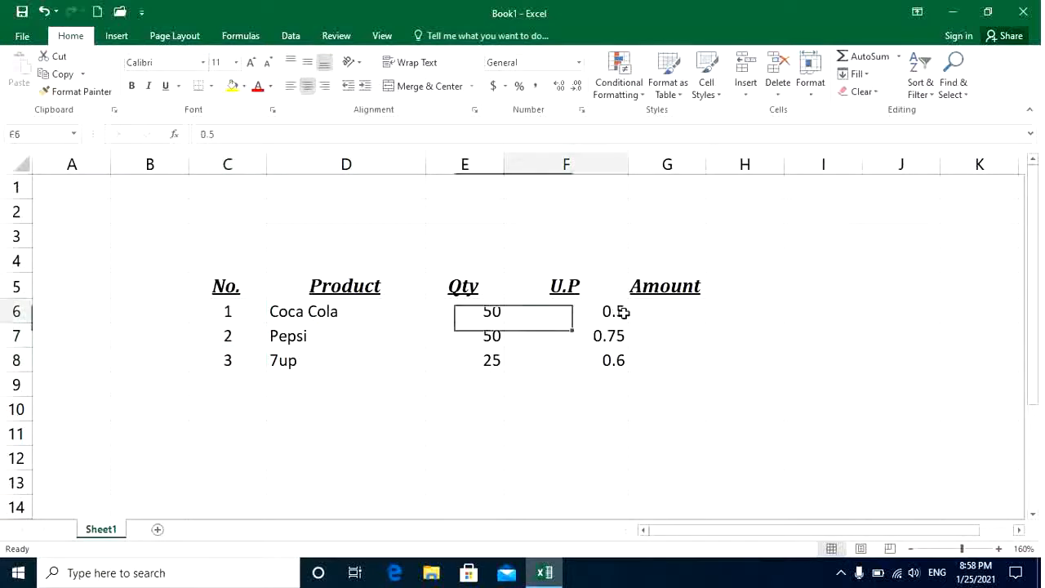
{"action": "left_click", "coordinate": [607, 362]}
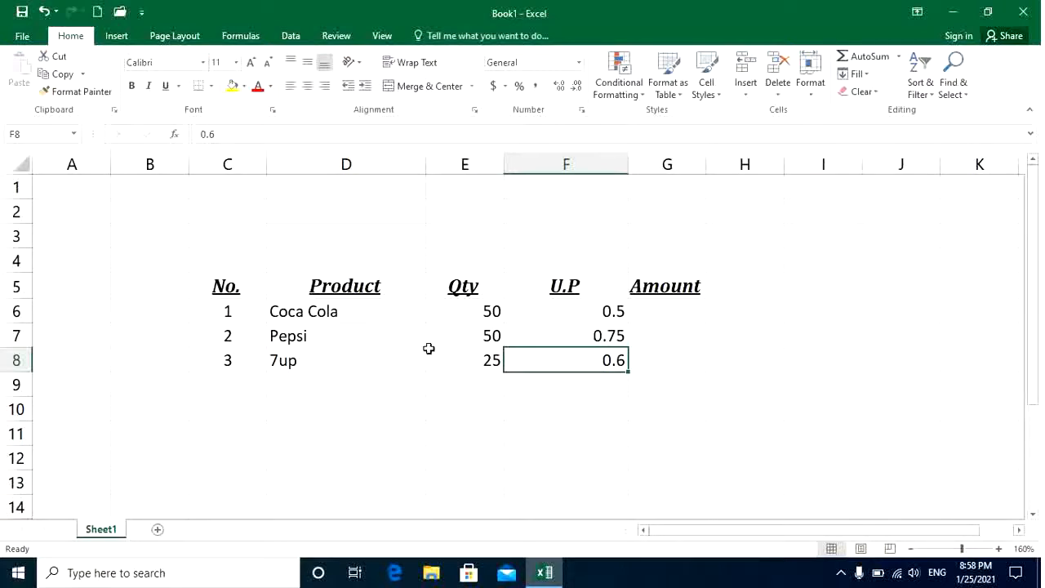
{"action": "left_click", "coordinate": [634, 309]}
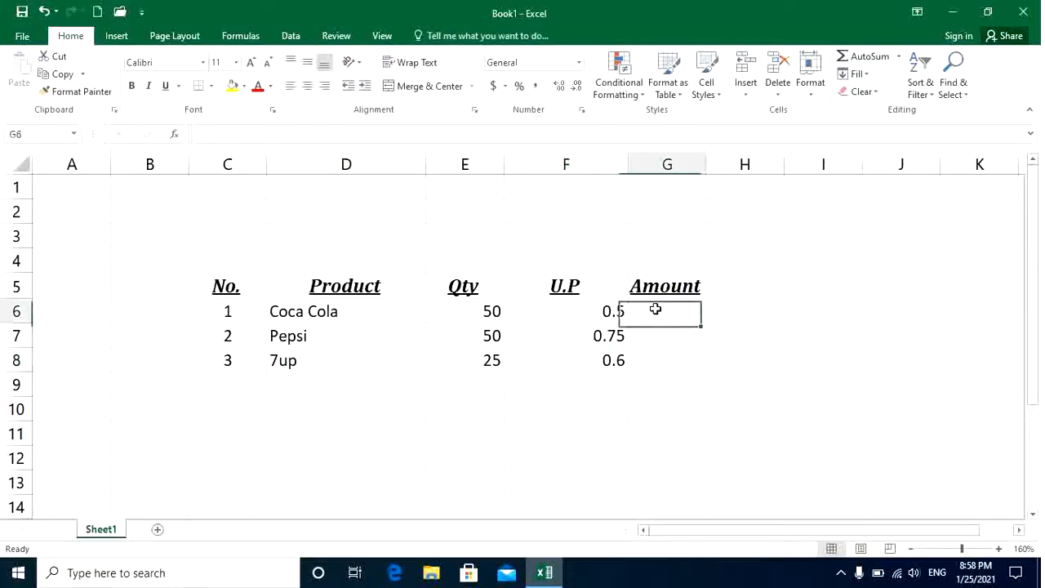
{"action": "left_click", "coordinate": [291, 314]}
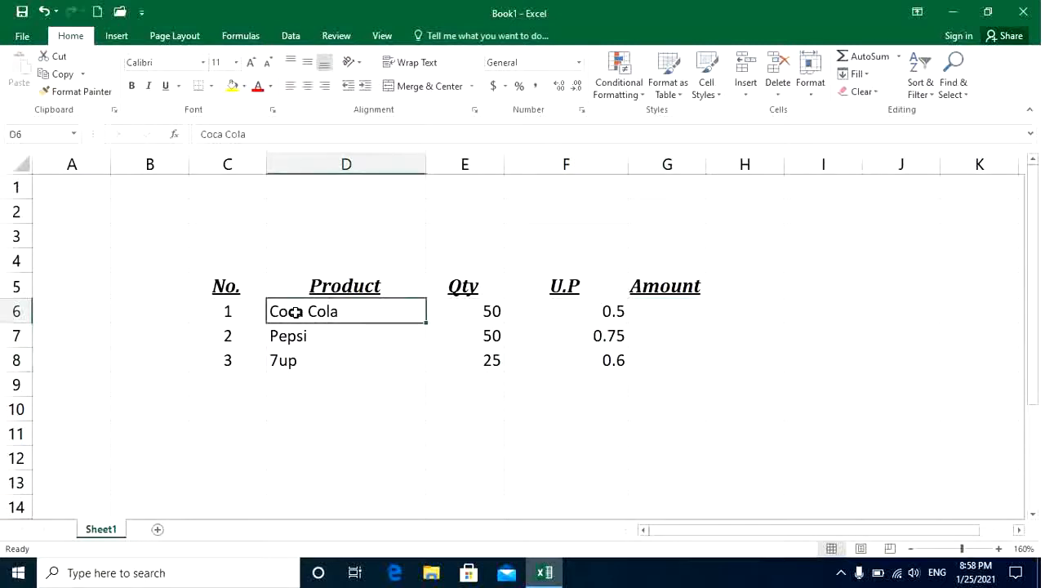
{"action": "left_click", "coordinate": [477, 312]}
{"action": "left_click", "coordinate": [571, 312]}
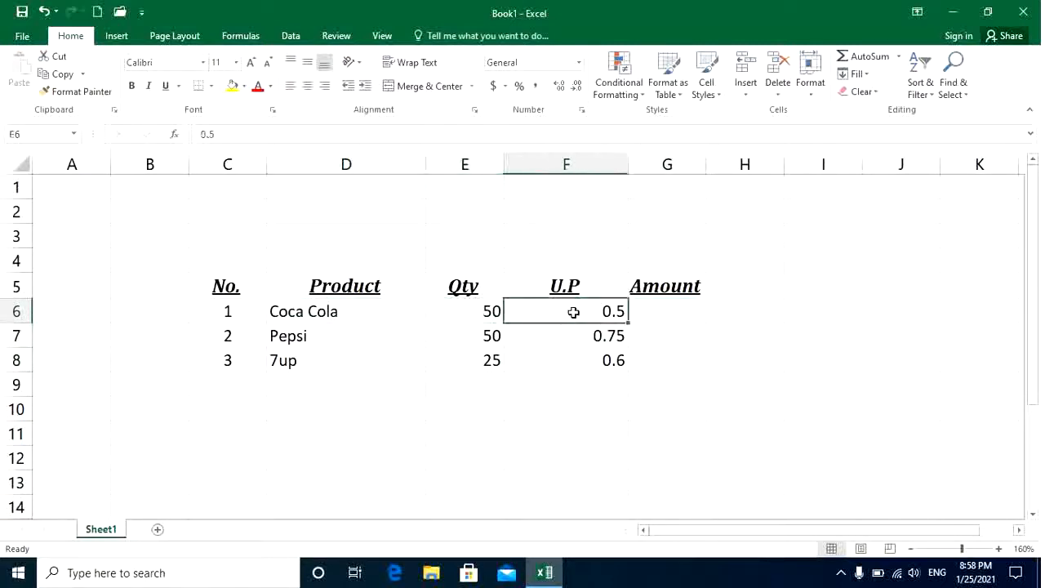
{"action": "left_click", "coordinate": [656, 312]}
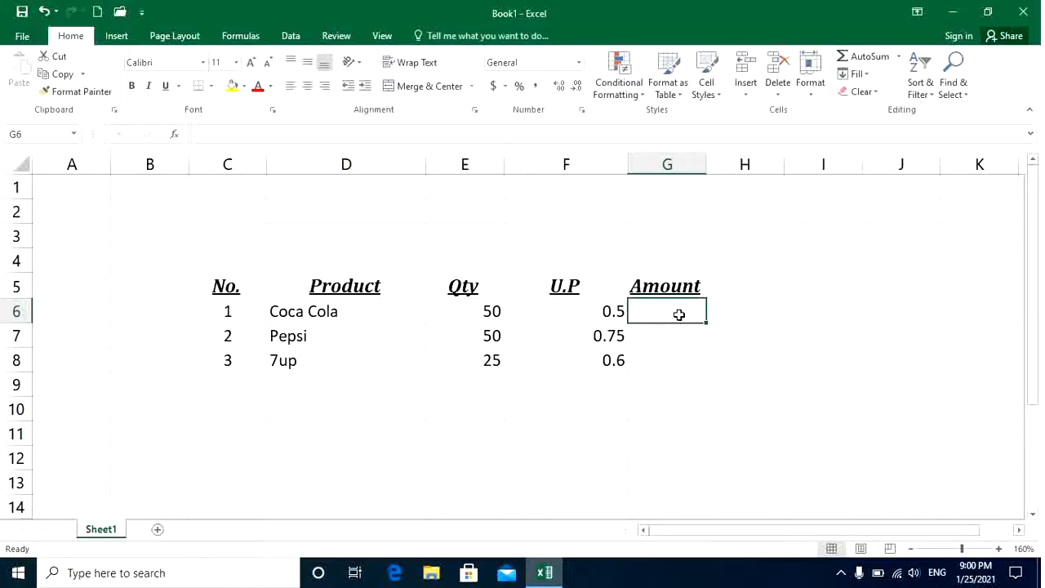
{"action": "left_click", "coordinate": [461, 308]}
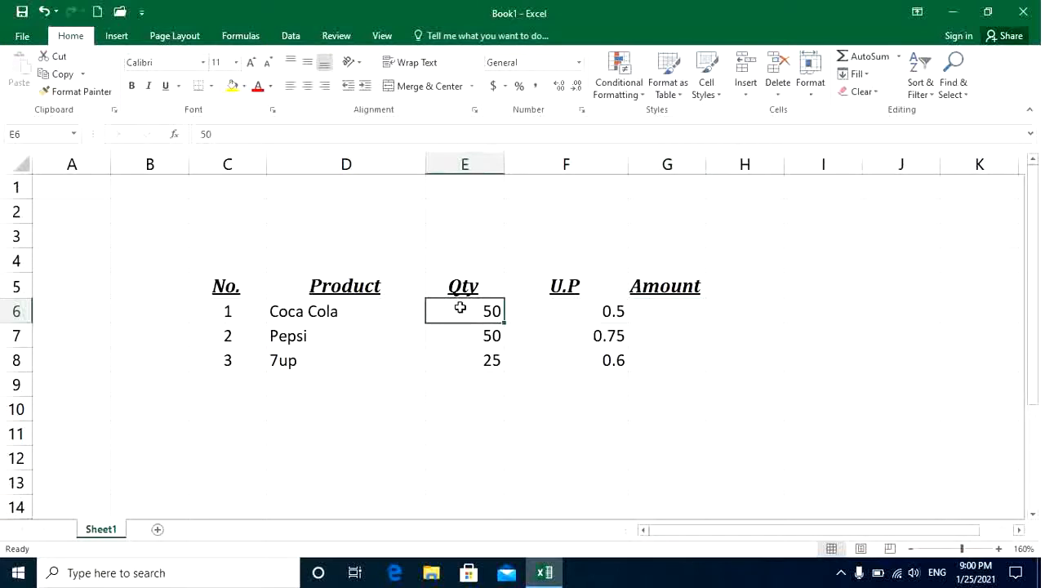
{"action": "left_click", "coordinate": [571, 312]}
Step: Calculate the Coca Cola Amount in cell G6 by multiplying quantity by unit price with the formula =E6*F6
{"action": "left_click", "coordinate": [678, 312]}
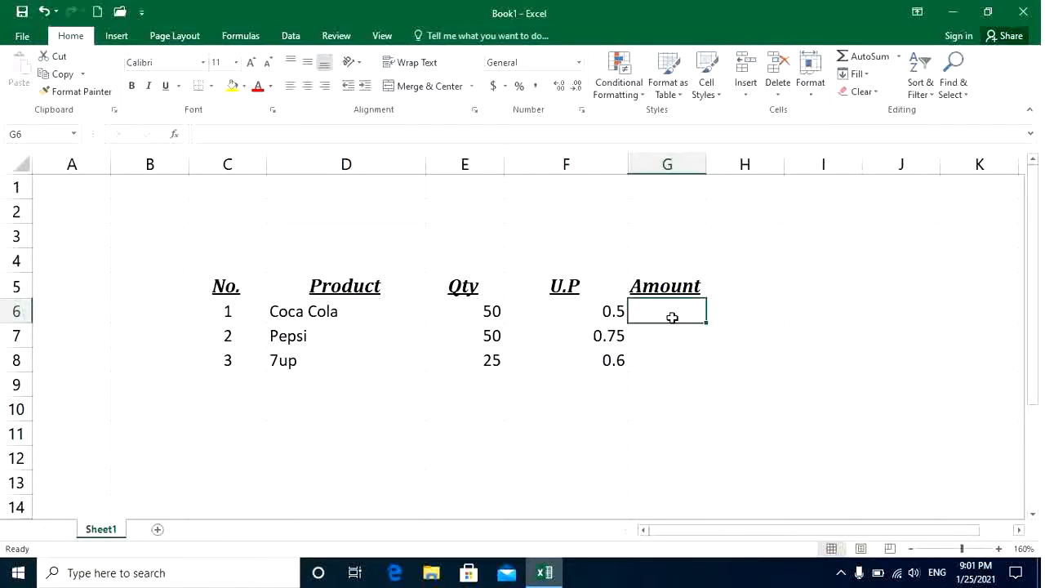
{"action": "type", "text": "="}
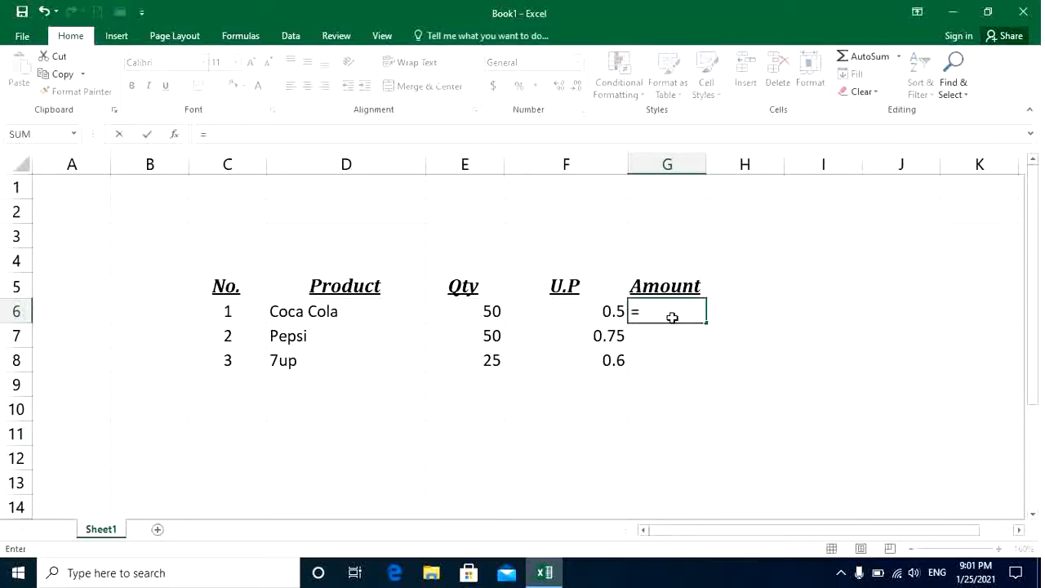
{"action": "left_click", "coordinate": [483, 313]}
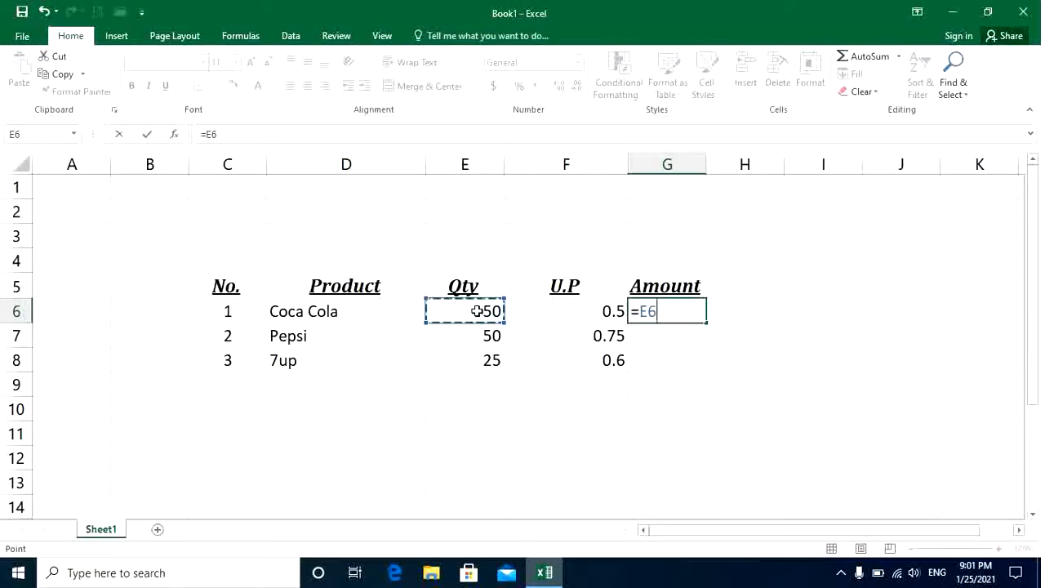
{"action": "type", "text": "*"}
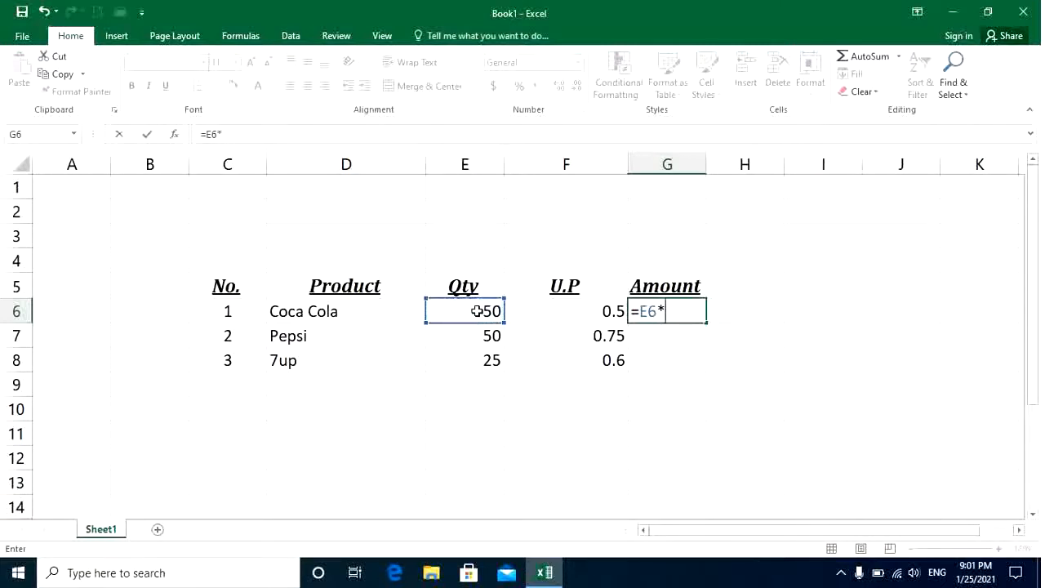
{"action": "left_click", "coordinate": [550, 314]}
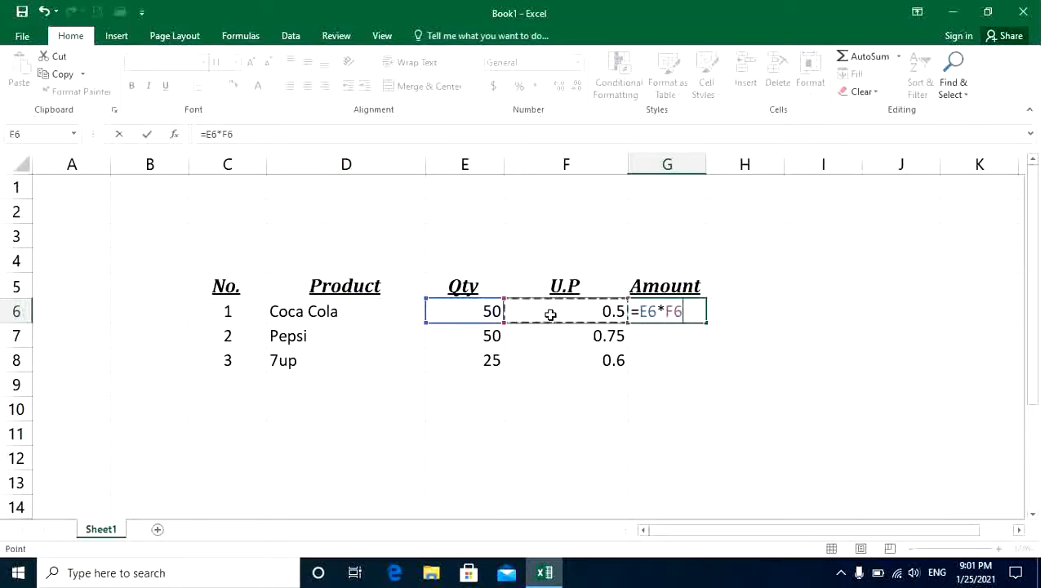
{"action": "key", "text": "Return"}
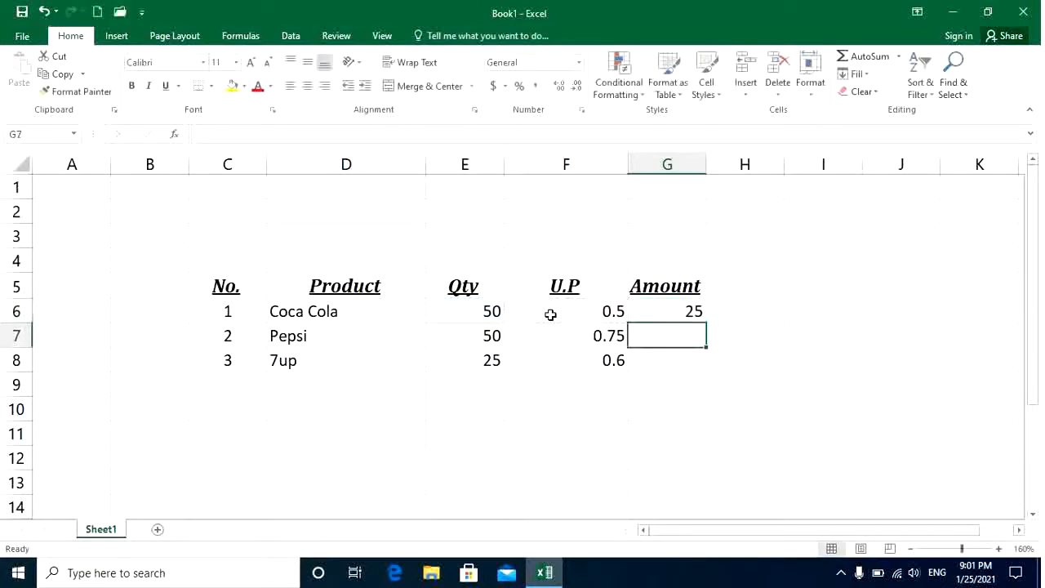
Step: Format the Coca Cola Amount in cell G6 as bold, italic and underlined
{"action": "left_click", "coordinate": [662, 303]}
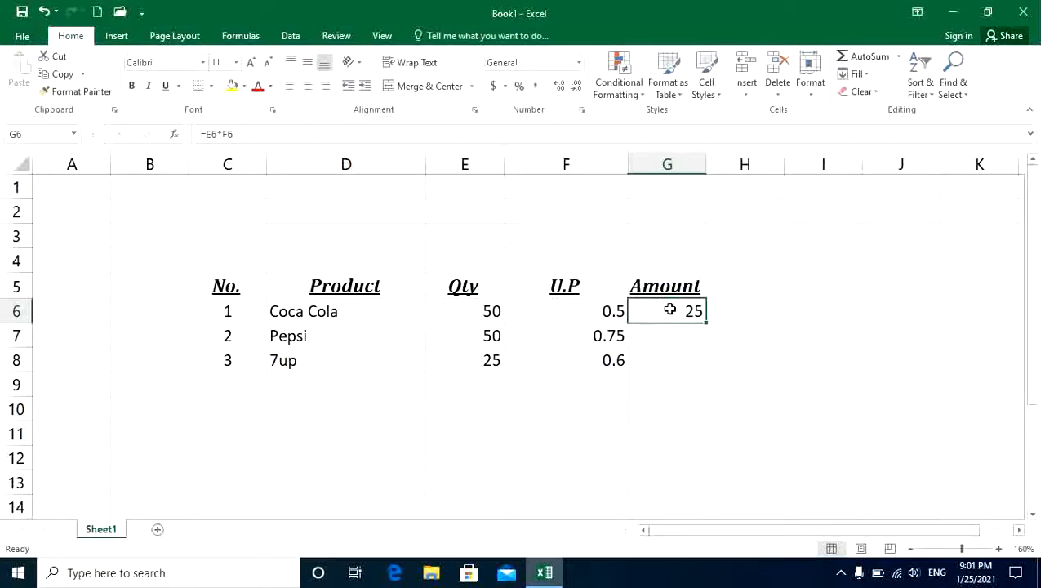
{"action": "left_click", "coordinate": [150, 86]}
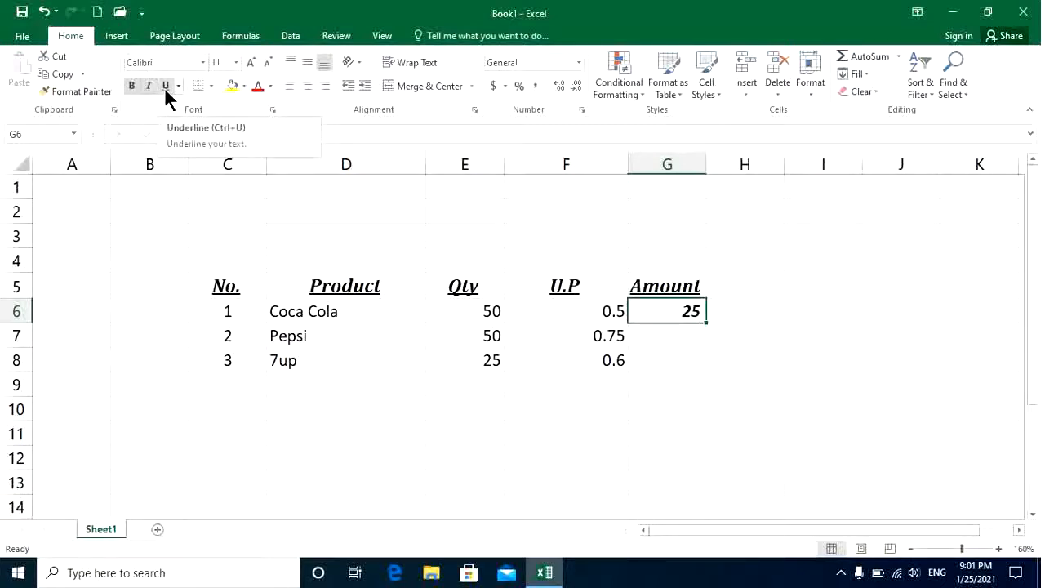
{"action": "left_click", "coordinate": [650, 345]}
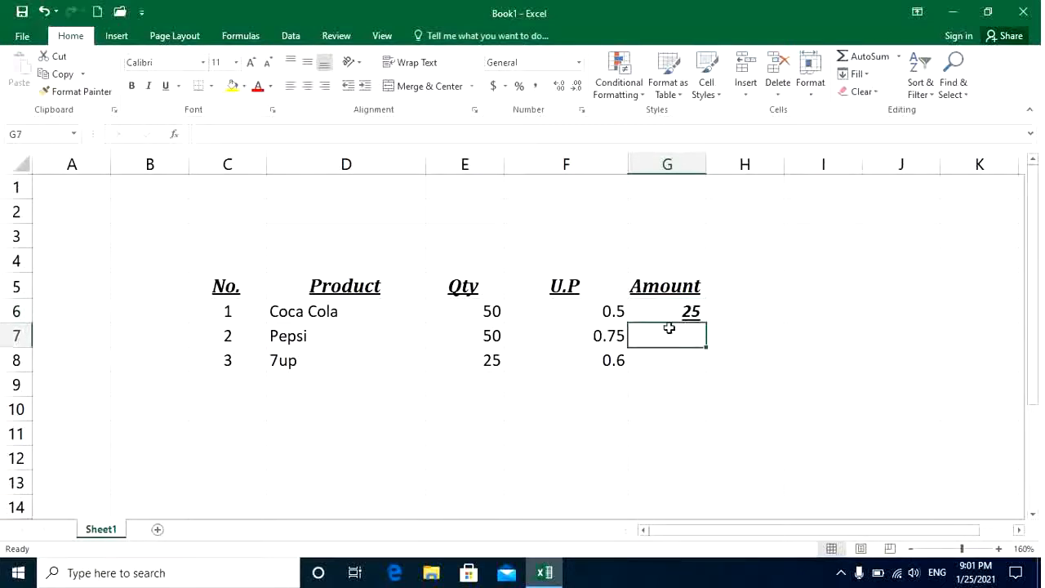
{"action": "left_click", "coordinate": [671, 319]}
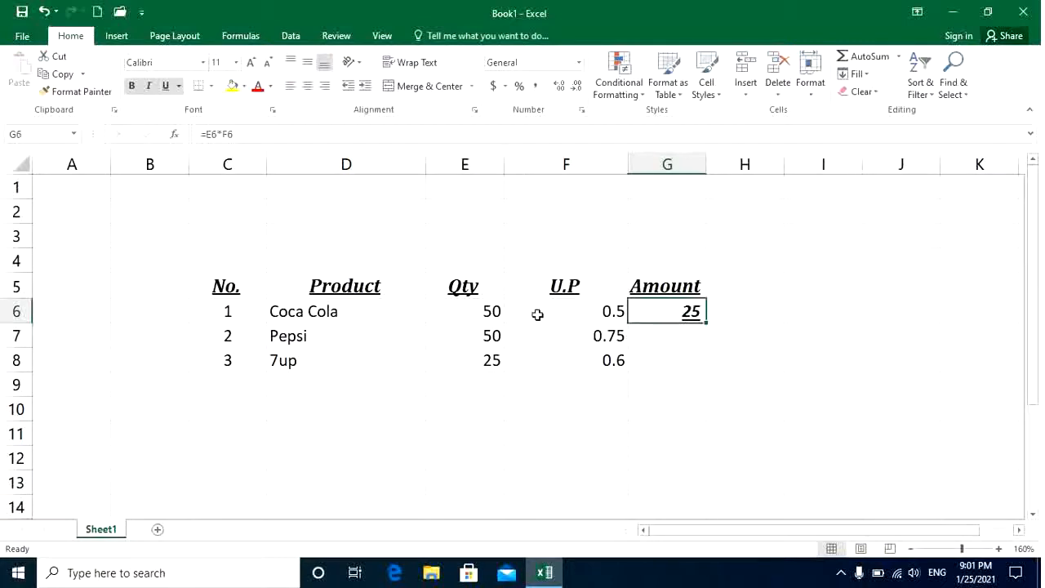
Step: Calculate the Pepsi Amount in cell G7 with the formula =E7*F7
{"action": "left_click", "coordinate": [662, 335]}
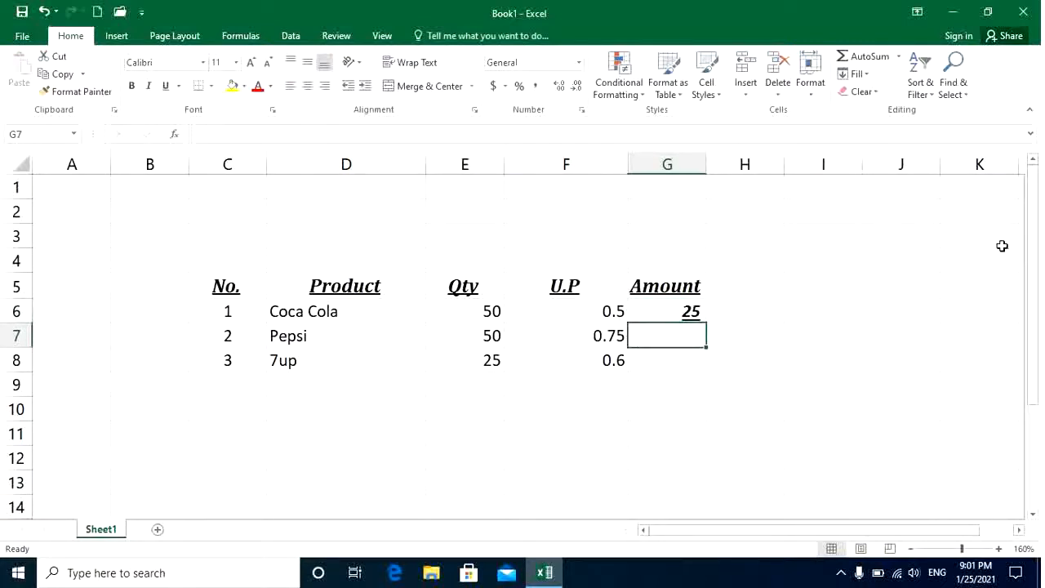
{"action": "type", "text": "="}
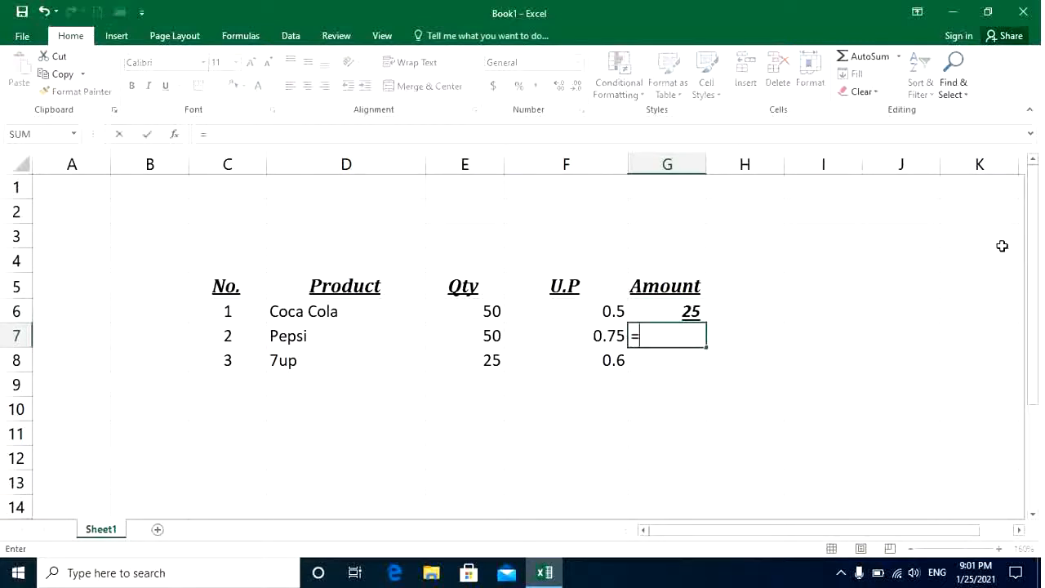
{"action": "left_click", "coordinate": [476, 340]}
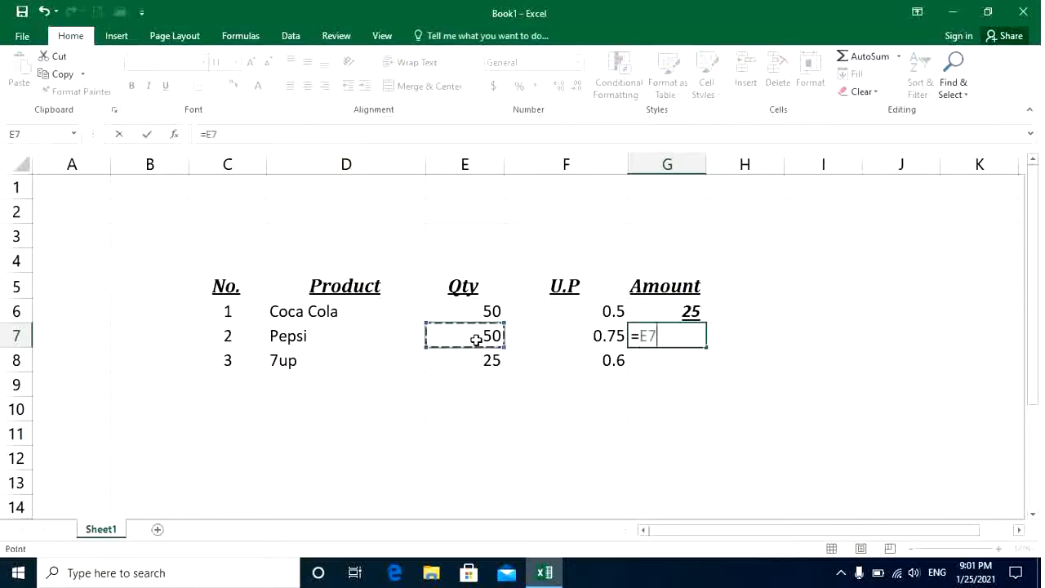
{"action": "type", "text": "*"}
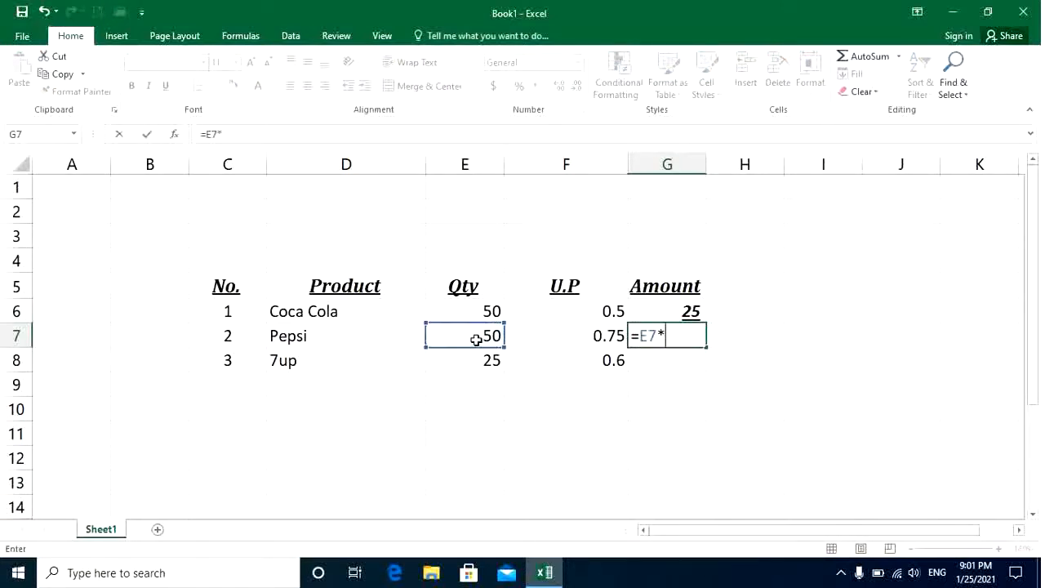
{"action": "left_click", "coordinate": [556, 335]}
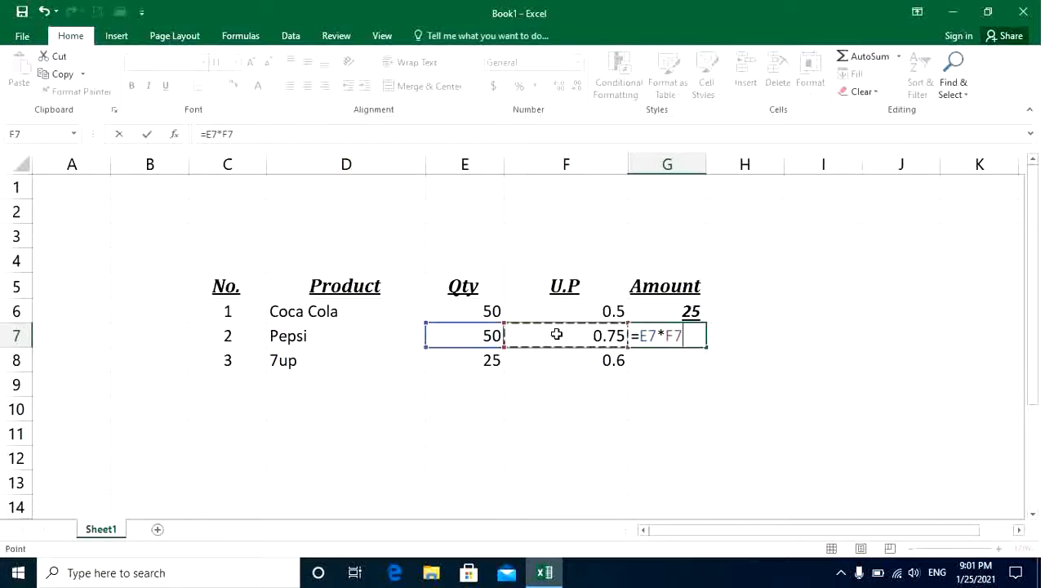
{"action": "key", "text": "Return"}
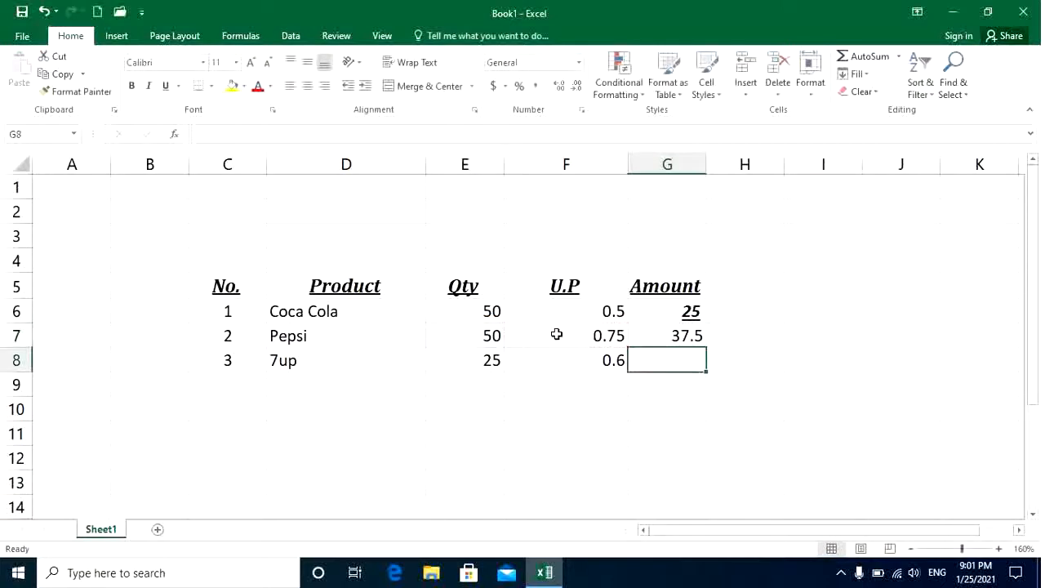
Step: Make the Pepsi Amount in cell G7 bold, italic and underlined
{"action": "left_click", "coordinate": [671, 336]}
{"action": "left_click", "coordinate": [132, 88]}
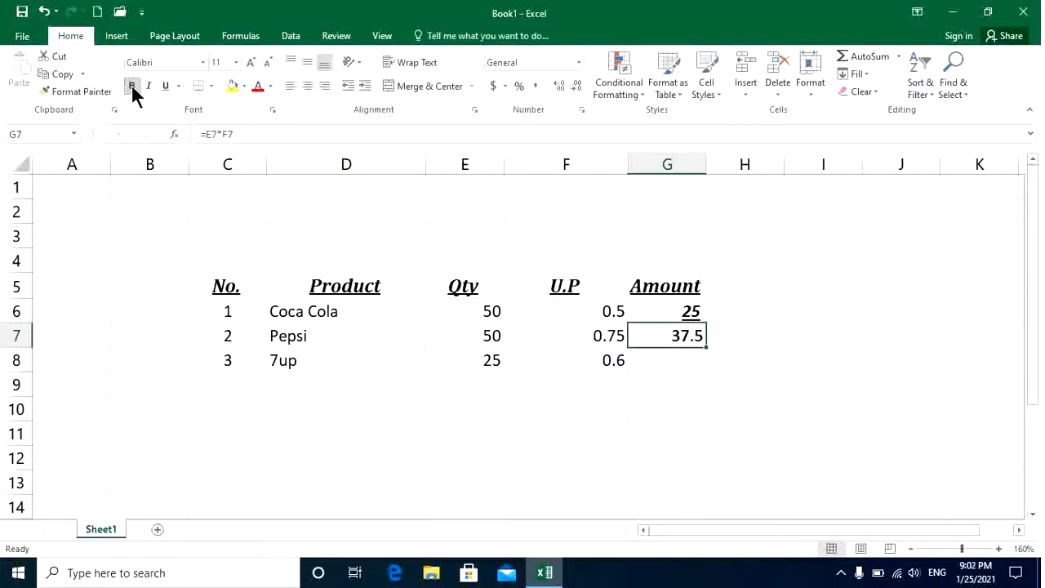
{"action": "left_click", "coordinate": [148, 86]}
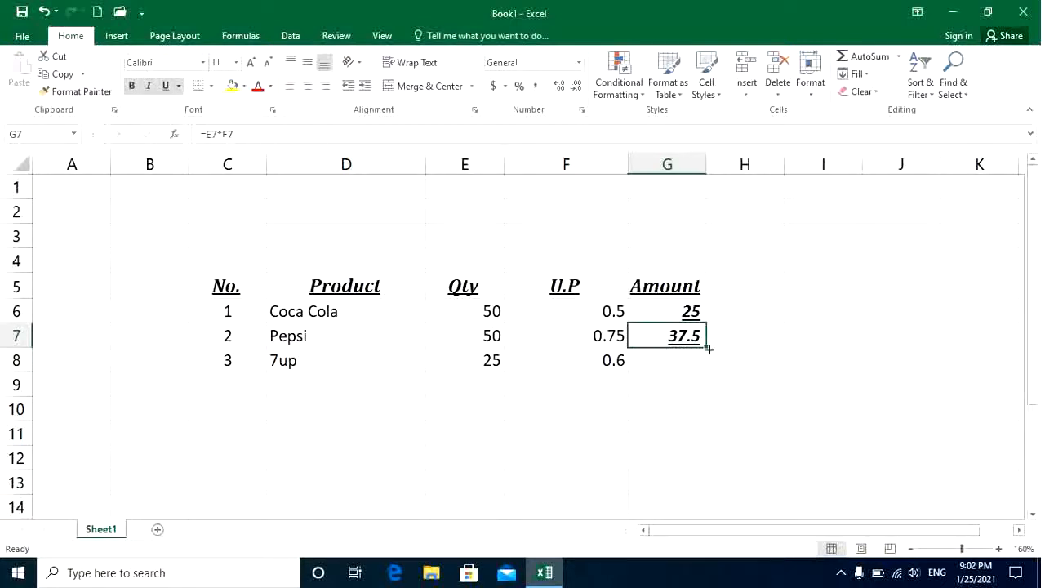
Step: Fill the Amount formula and its formatting from cell G7 down to G8 for 7up, and check the Amount cells G6 to G8
{"action": "left_click", "coordinate": [673, 359]}
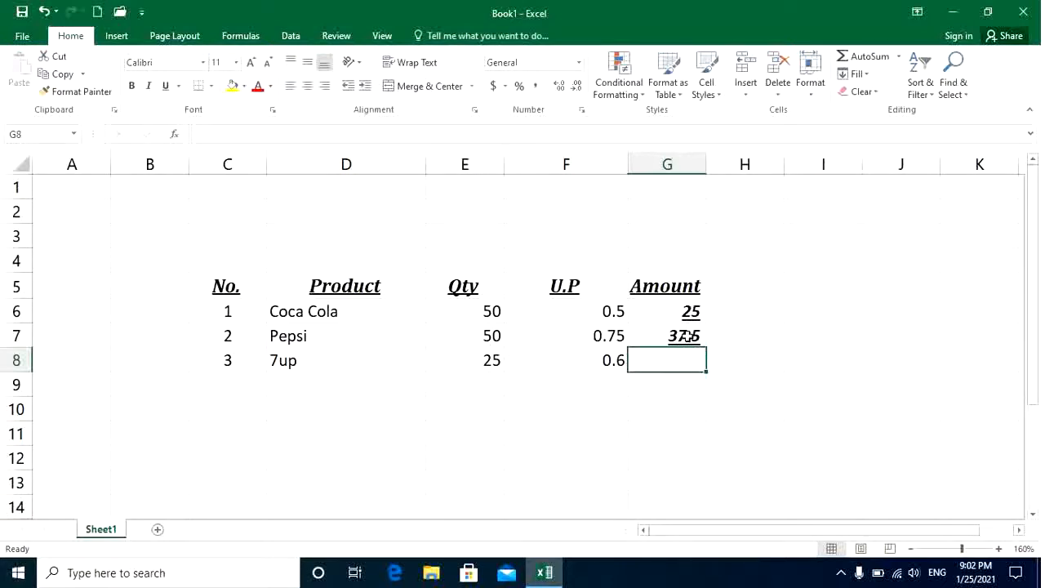
{"action": "left_click", "coordinate": [686, 336]}
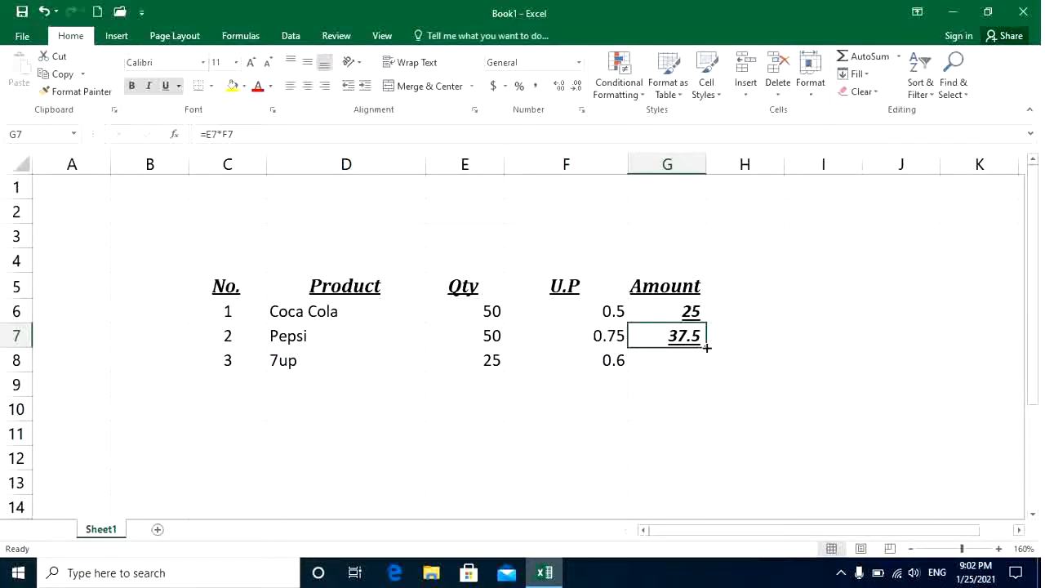
{"action": "left_click_drag", "start_coordinate": [707, 350], "coordinate": [707, 369]}
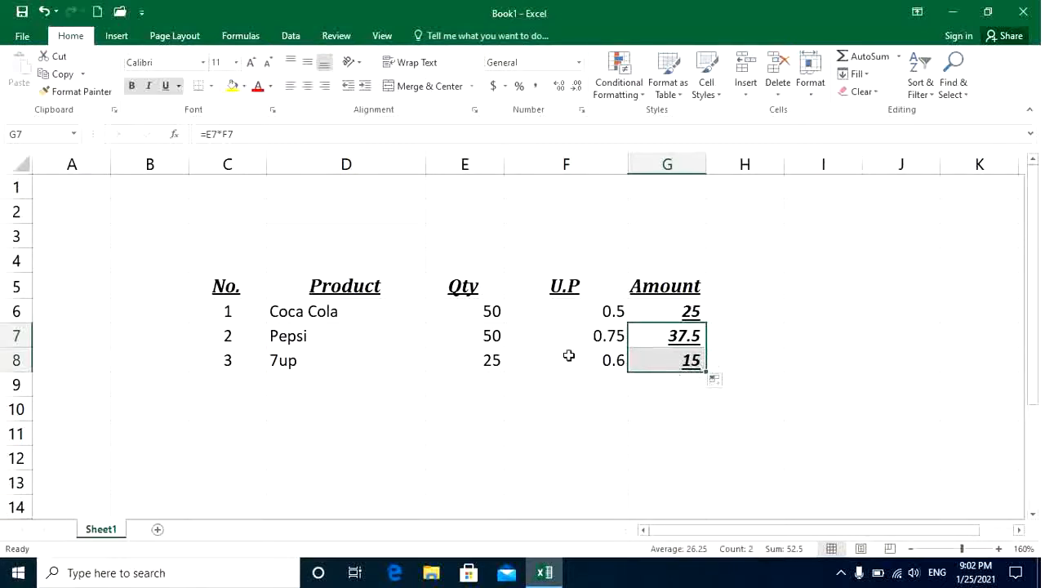
{"action": "left_click", "coordinate": [678, 364]}
{"action": "left_click", "coordinate": [674, 342]}
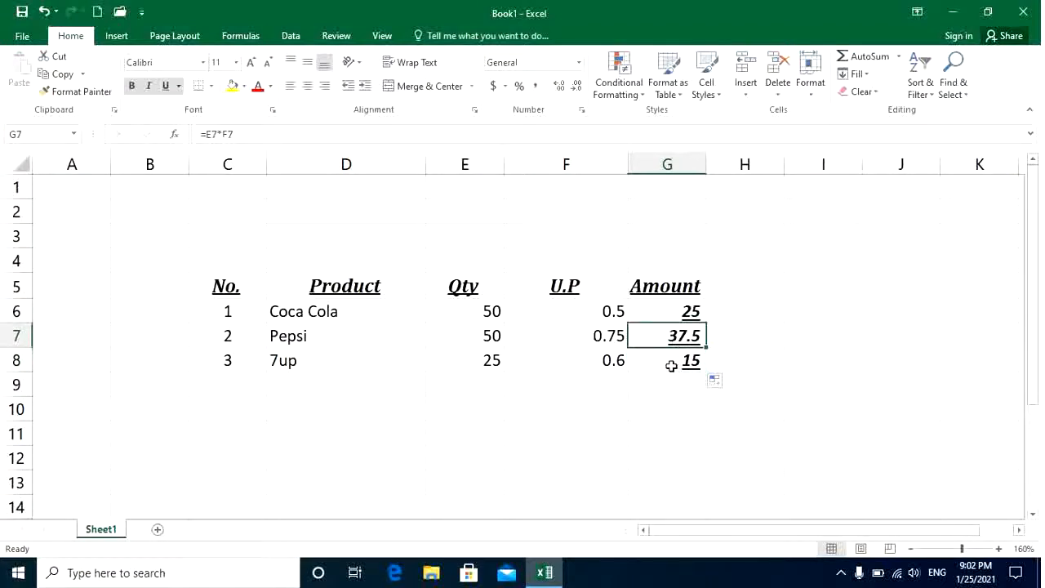
{"action": "left_click", "coordinate": [670, 366]}
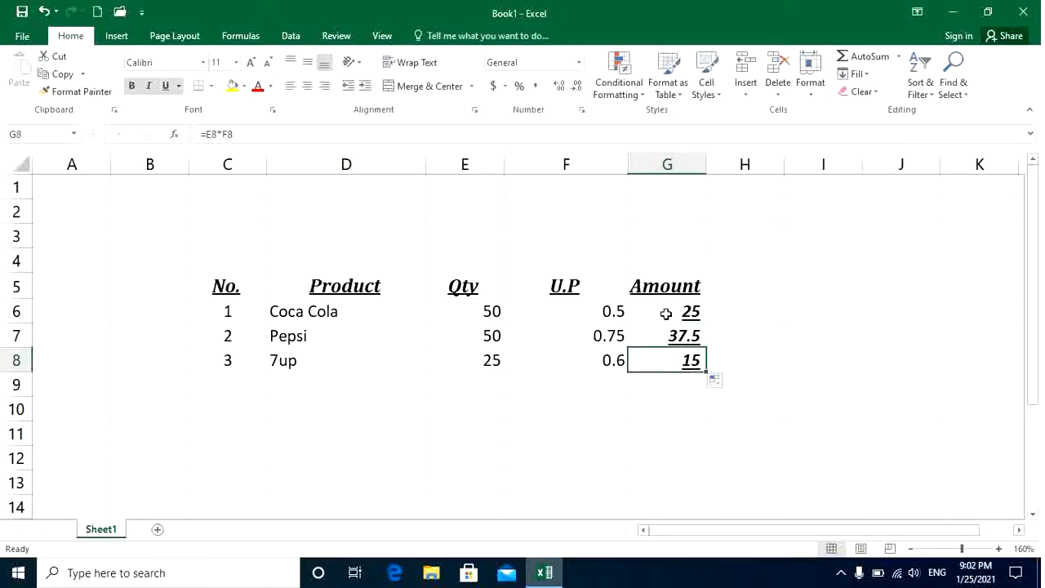
{"action": "left_click_drag", "start_coordinate": [664, 311], "coordinate": [667, 367]}
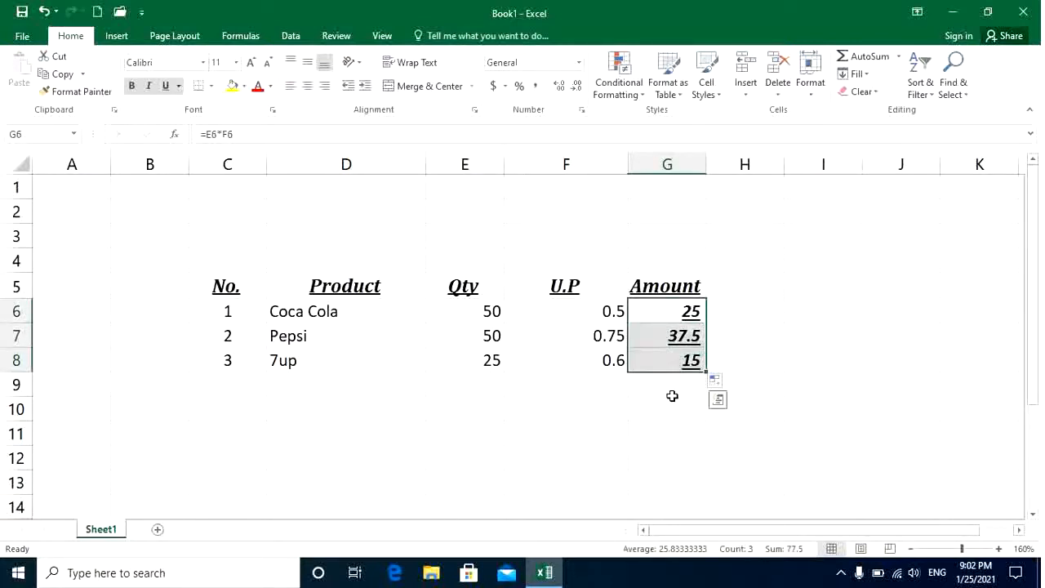
{"action": "left_click", "coordinate": [673, 393]}
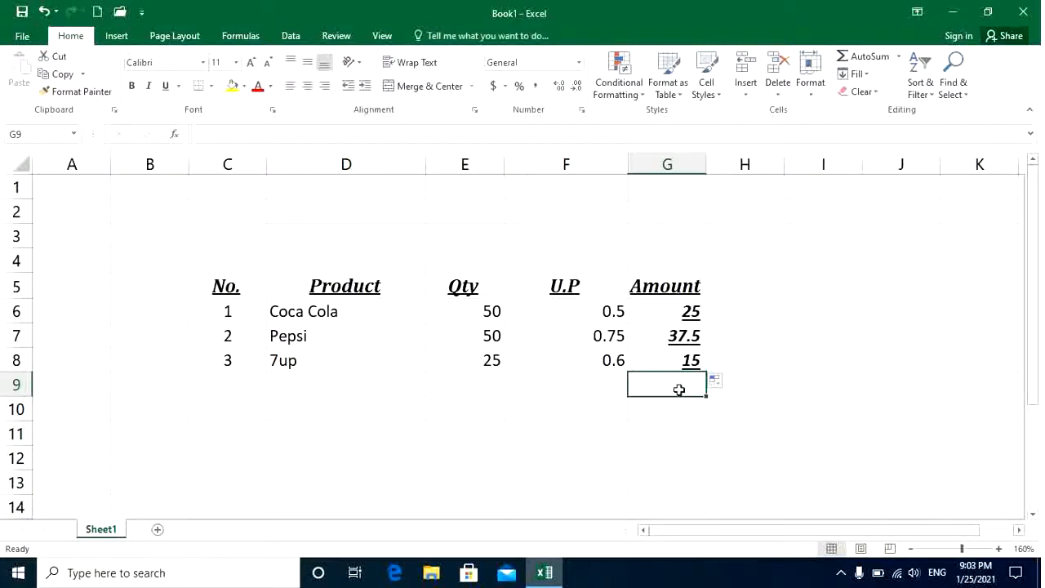
Step: Total the three product quantities in cell E9 with the formula =E6+E7+E8
{"action": "left_click", "coordinate": [462, 389]}
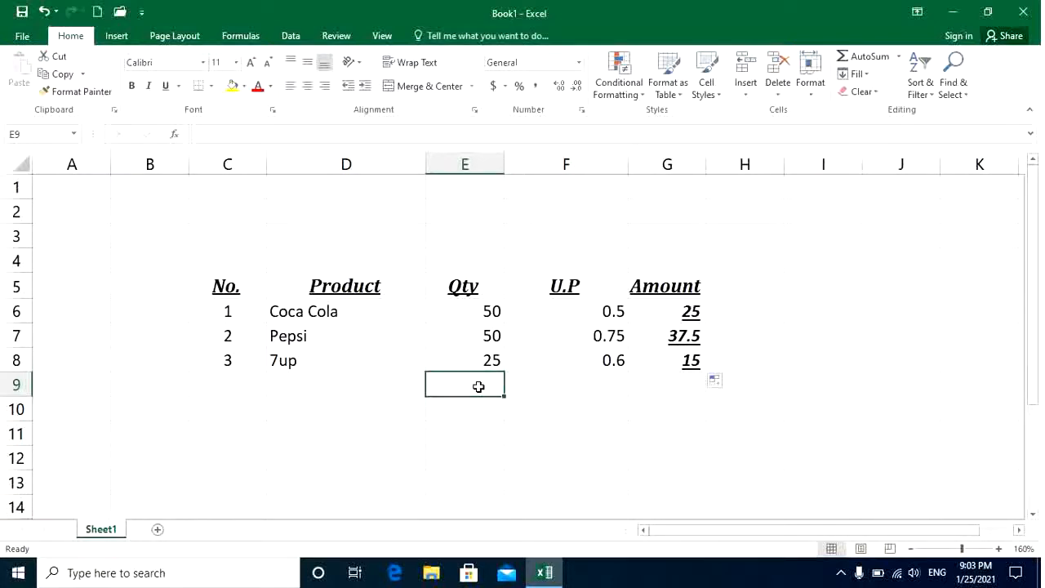
{"action": "type", "text": "="}
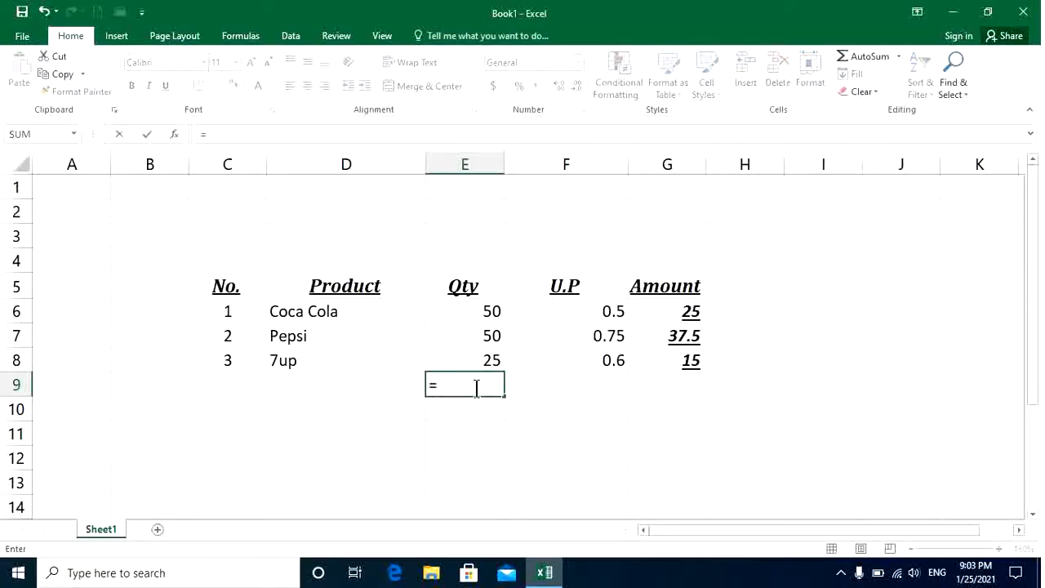
{"action": "left_click", "coordinate": [483, 315]}
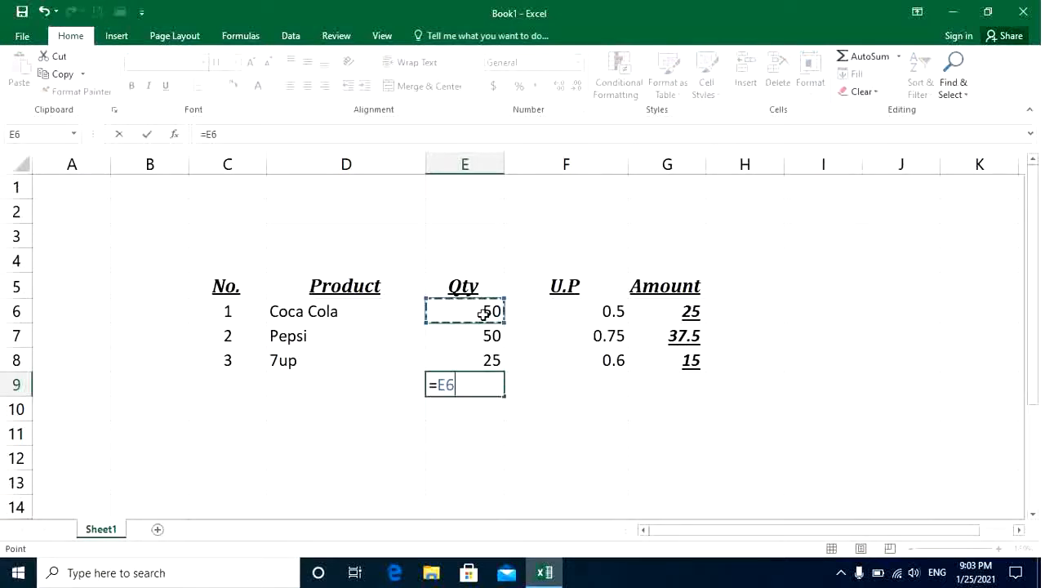
{"action": "type", "text": "+"}
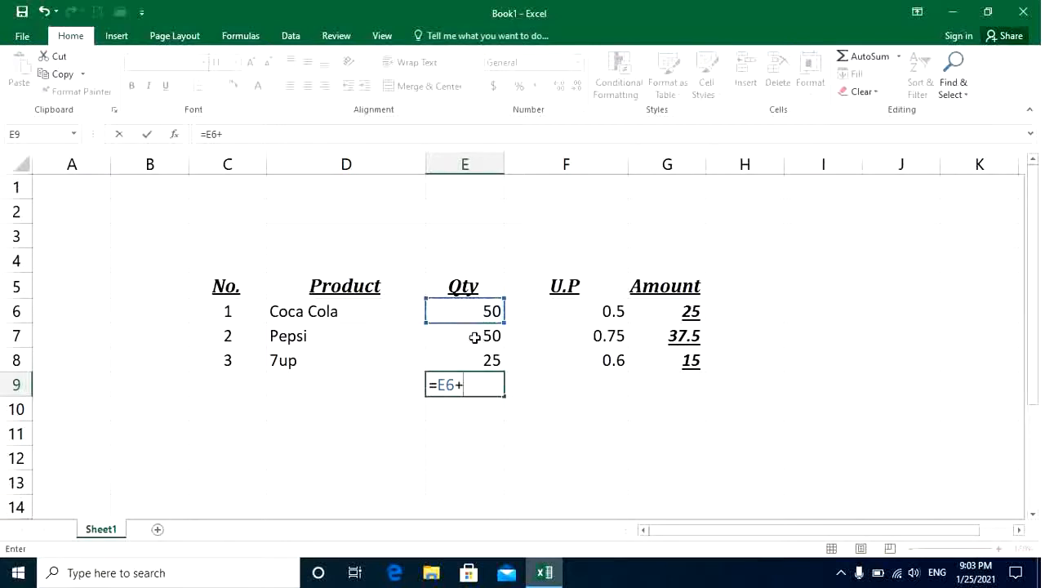
{"action": "left_click", "coordinate": [476, 338]}
{"action": "type", "text": "+"}
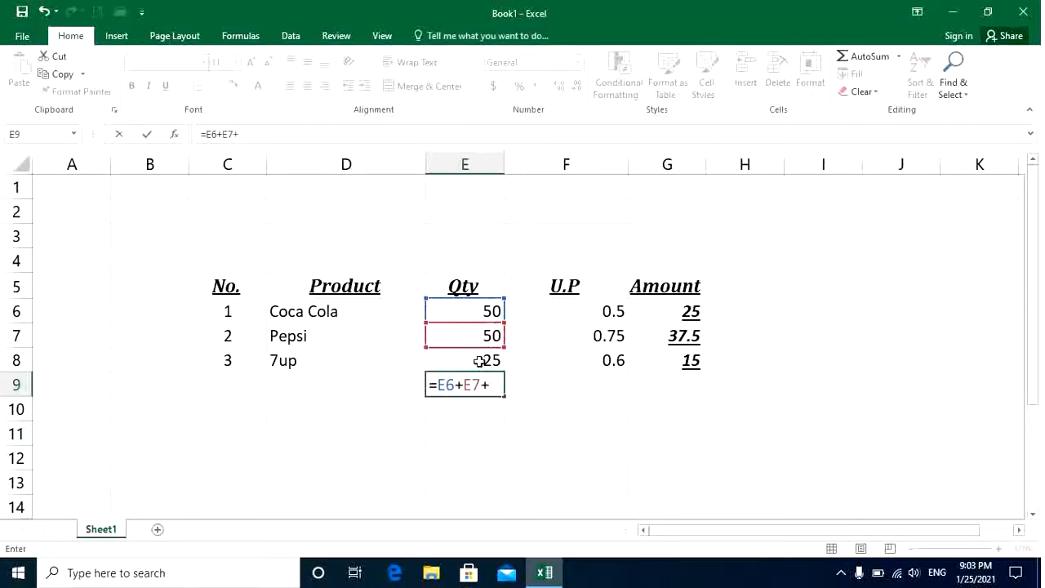
{"action": "left_click", "coordinate": [482, 360]}
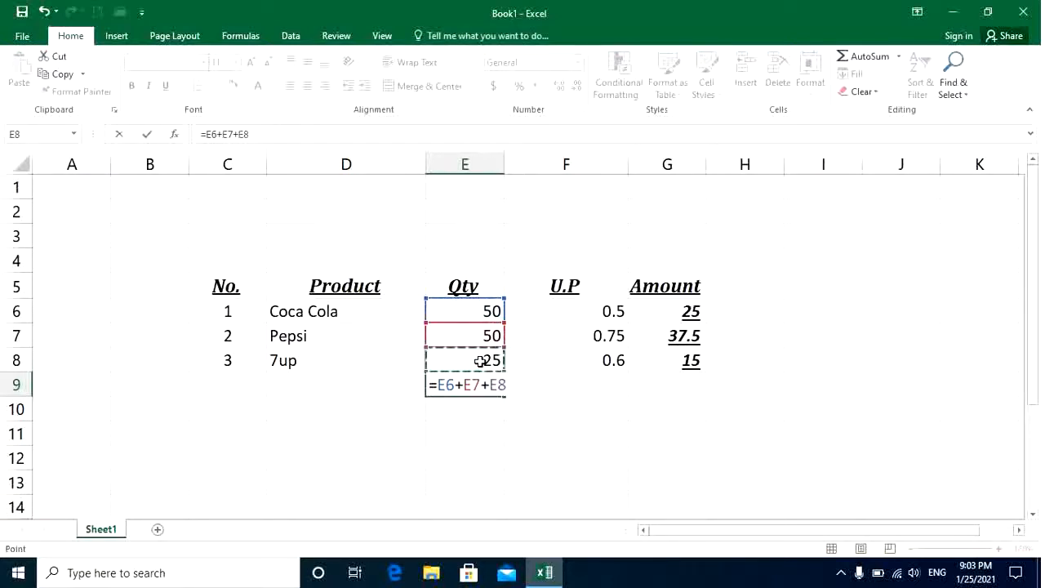
{"action": "key", "text": "Return"}
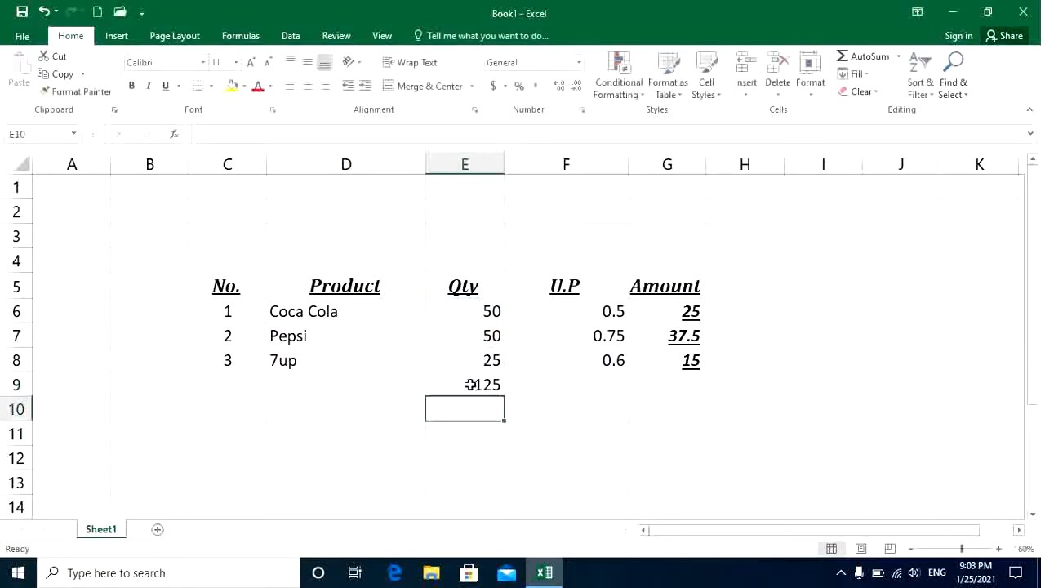
Step: Apply bold, italic and underline to the quantity total in cell E9
{"action": "left_click", "coordinate": [471, 385]}
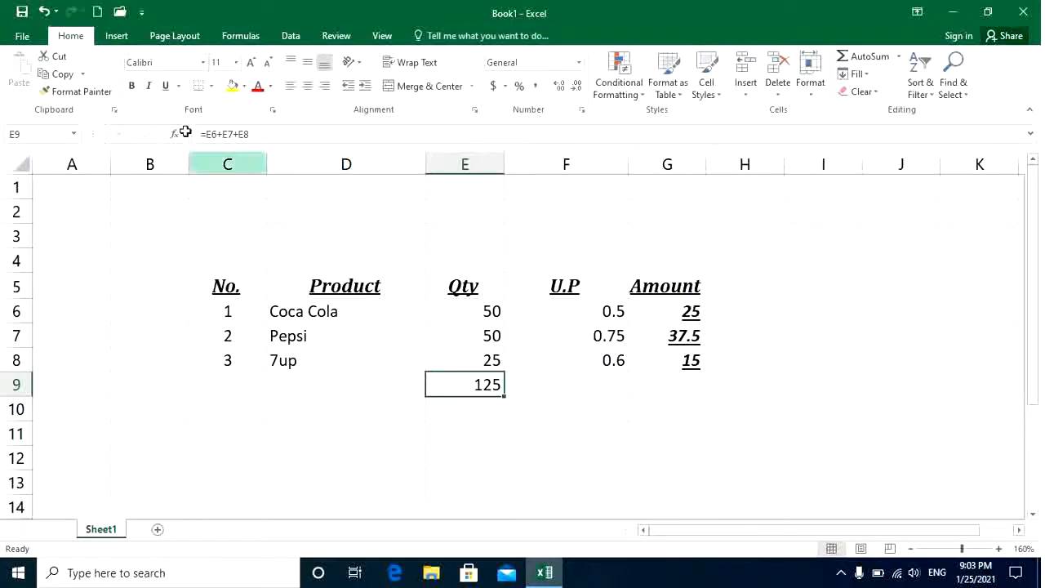
{"action": "left_click", "coordinate": [131, 87]}
{"action": "left_click", "coordinate": [148, 87]}
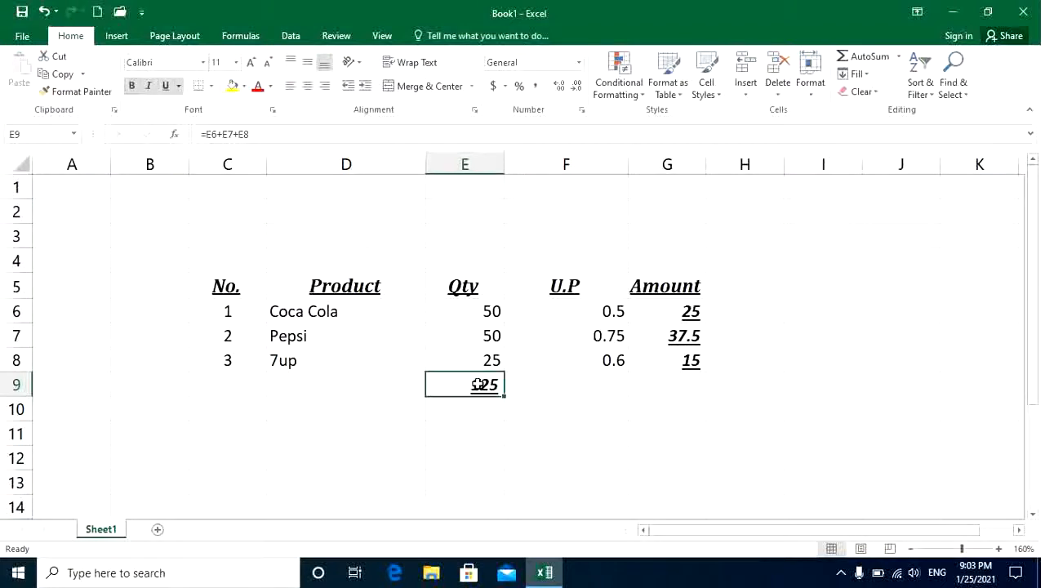
{"action": "left_click", "coordinate": [476, 404]}
{"action": "left_click", "coordinate": [474, 386]}
{"action": "left_click", "coordinate": [476, 406]}
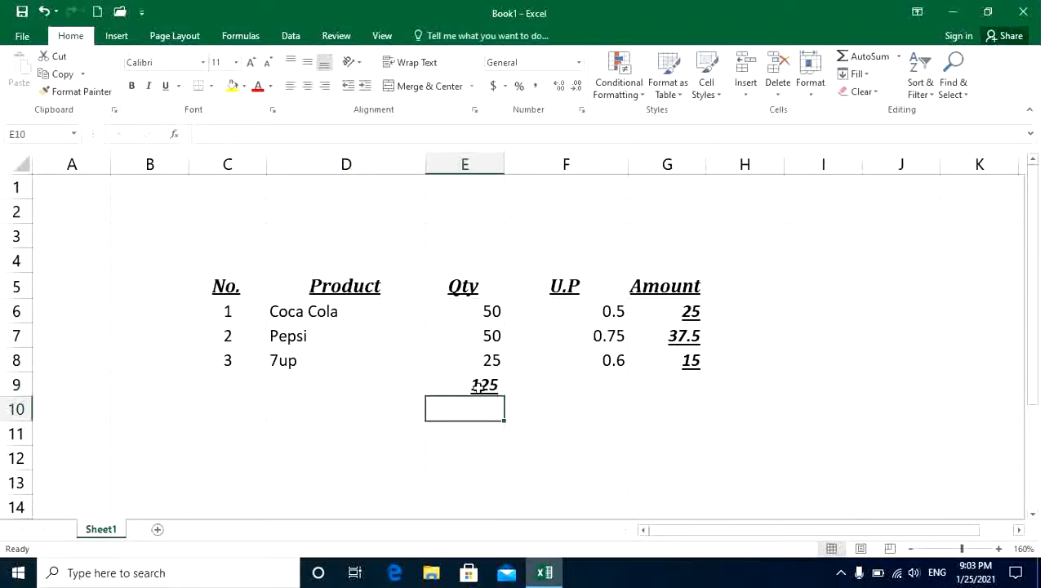
Step: Examine the quantity total in E9 with its source cells E6 to E8, and the Amount cells G6 to G9
{"action": "left_click", "coordinate": [481, 387]}
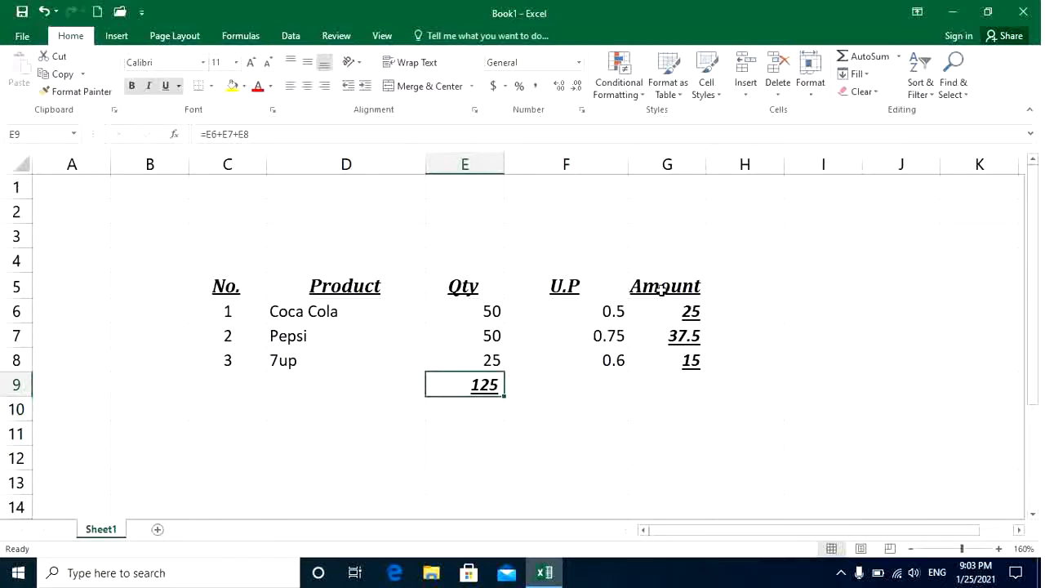
{"action": "left_click", "coordinate": [672, 385]}
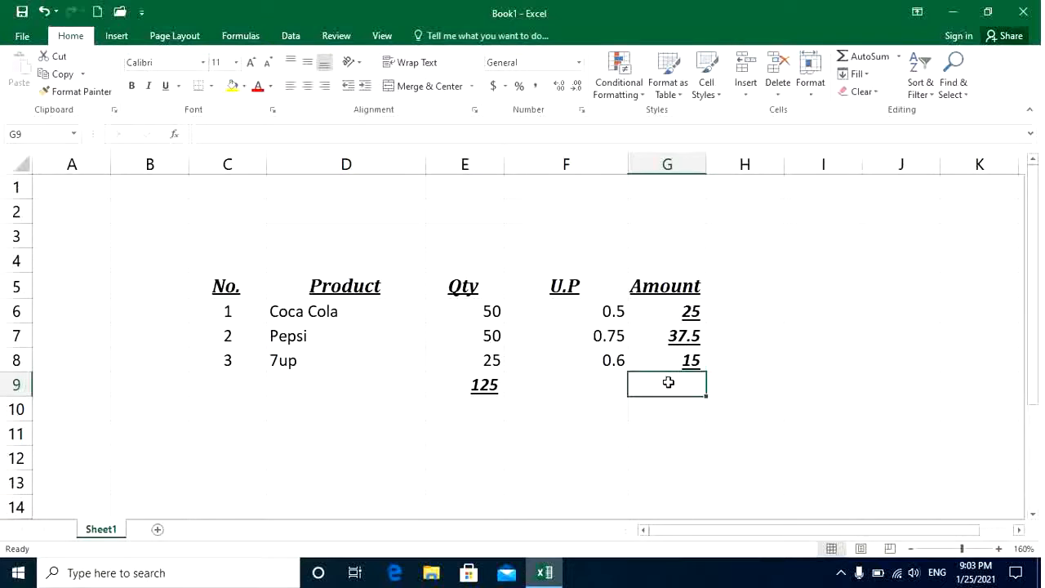
{"action": "left_click", "coordinate": [677, 335]}
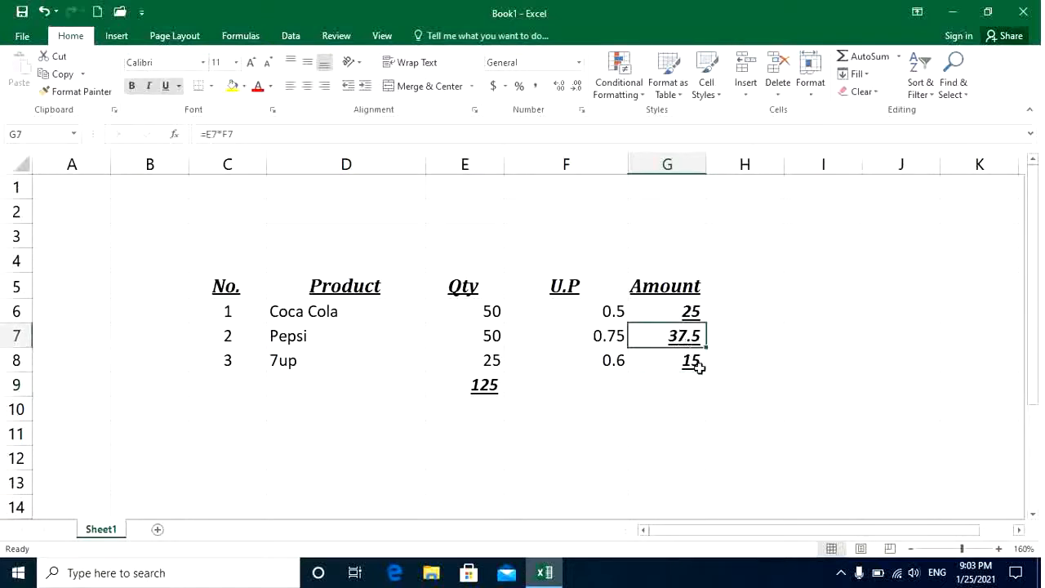
{"action": "left_click", "coordinate": [688, 382]}
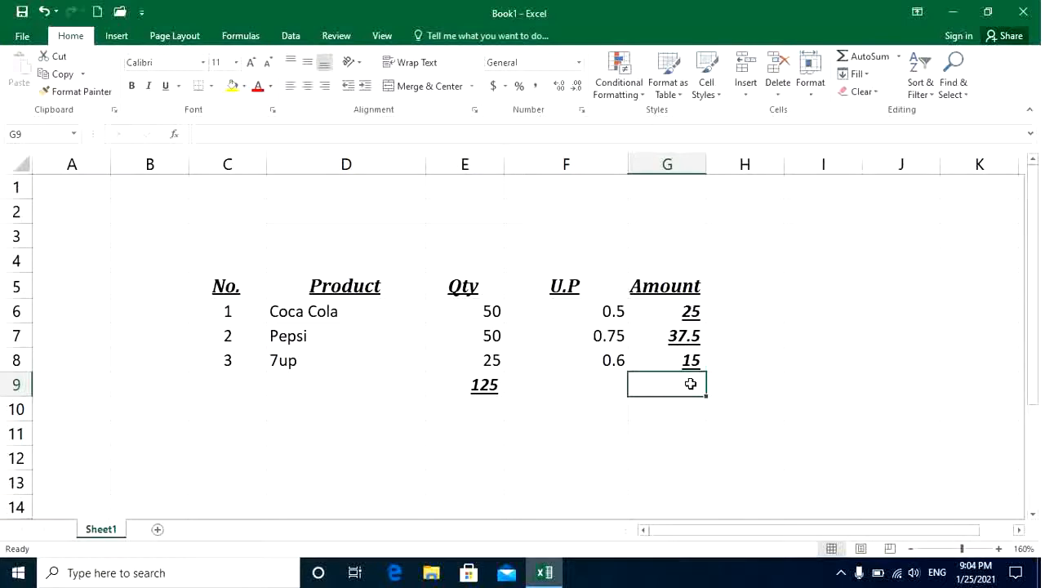
{"action": "left_click", "coordinate": [454, 377]}
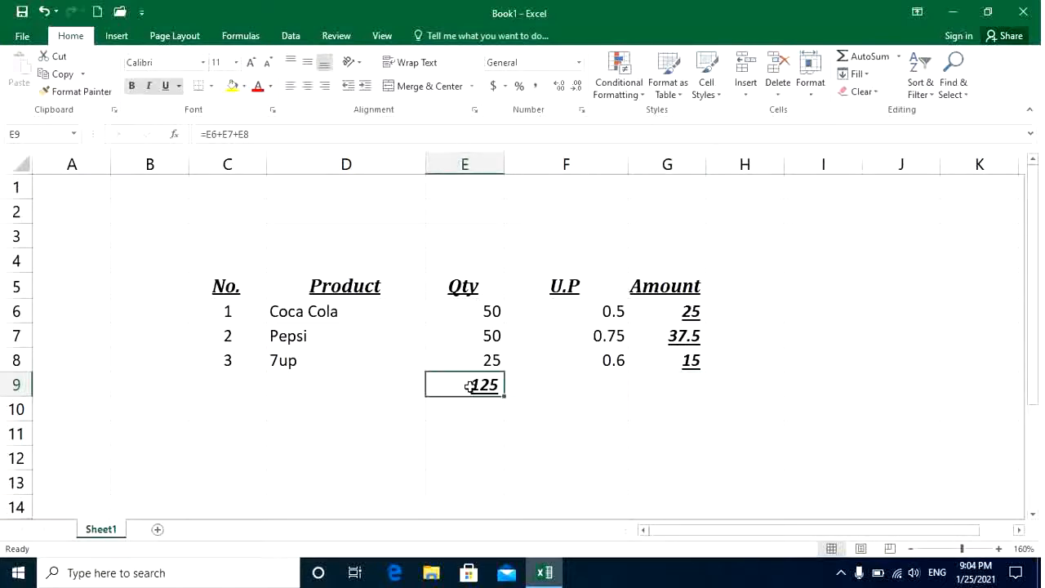
{"action": "left_click", "coordinate": [474, 311]}
{"action": "left_click", "coordinate": [481, 343]}
{"action": "left_click", "coordinate": [482, 360]}
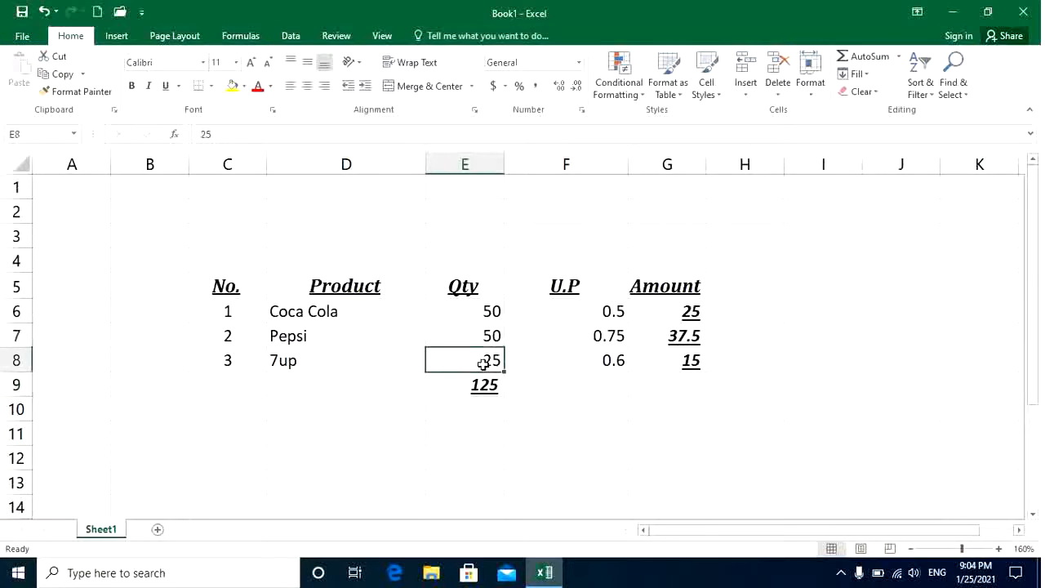
{"action": "left_click", "coordinate": [686, 380]}
{"action": "left_click", "coordinate": [680, 310]}
{"action": "left_click", "coordinate": [681, 332]}
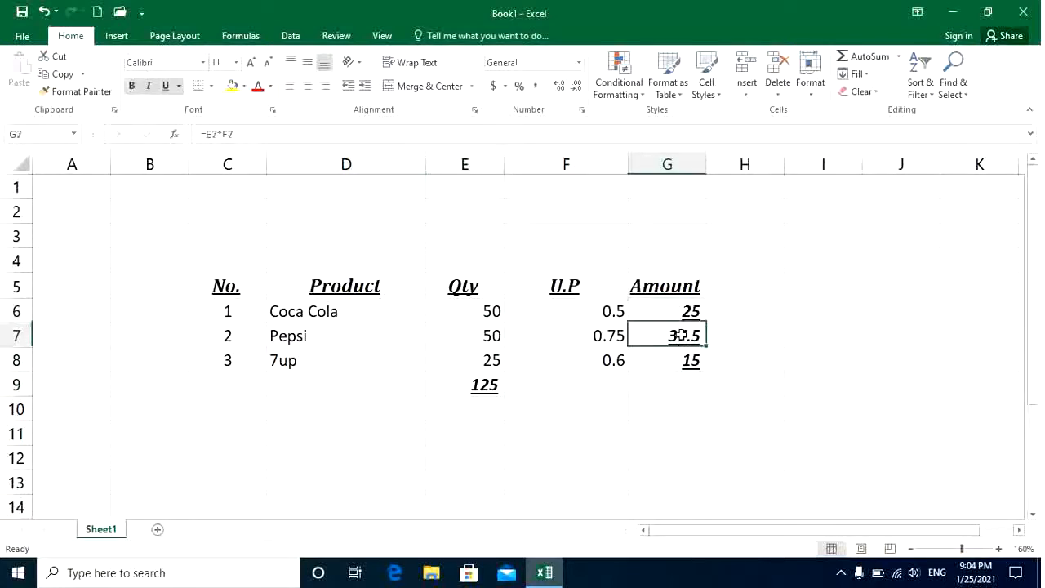
{"action": "left_click", "coordinate": [684, 359]}
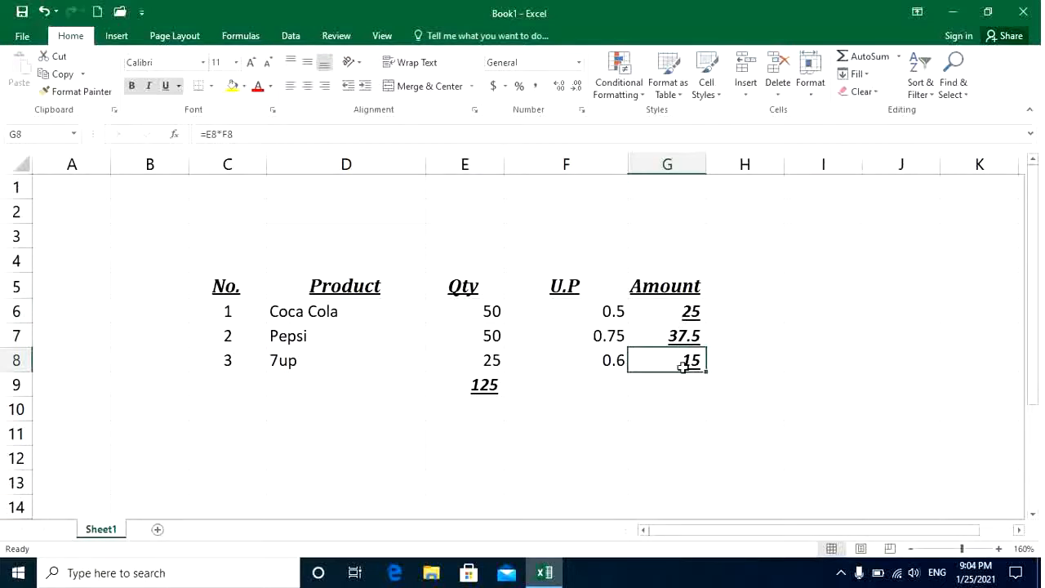
{"action": "left_click", "coordinate": [677, 387]}
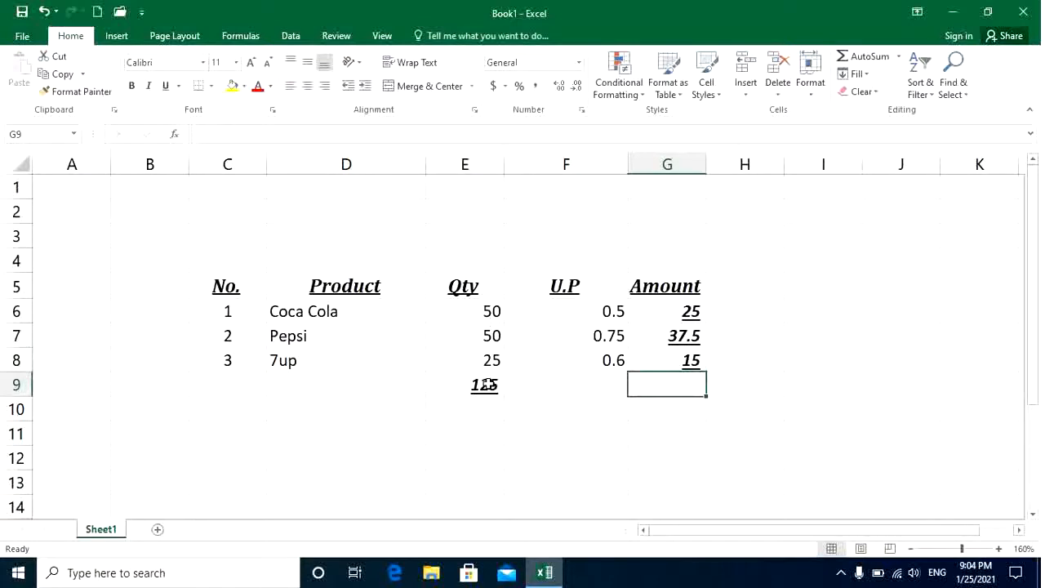
Step: Copy the quantity total formula from cell E9 to G9 to total the Amount column, and check the pasted formula
{"action": "left_click", "coordinate": [486, 385]}
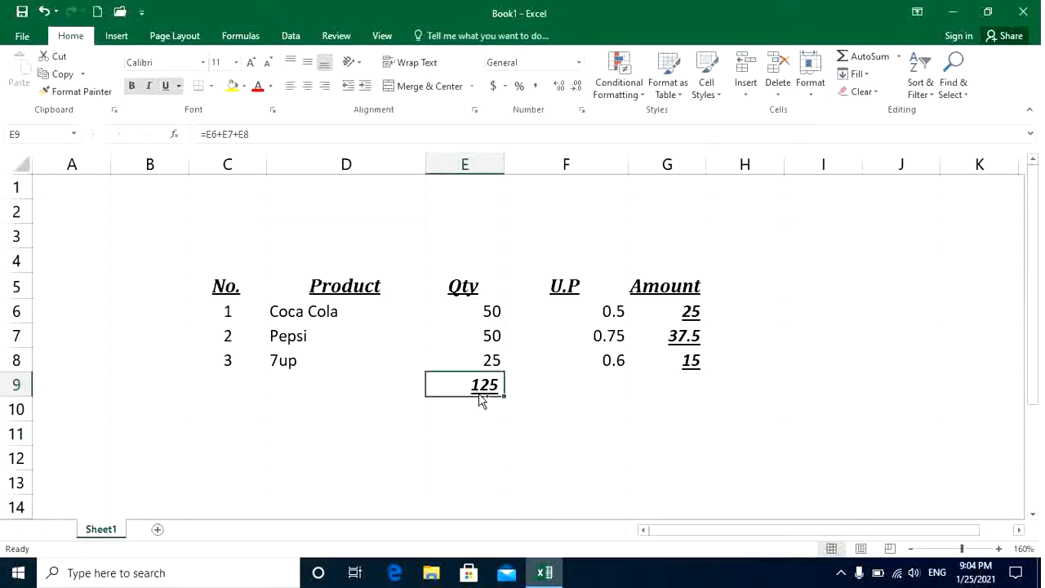
{"action": "key", "text": "ctrl+c"}
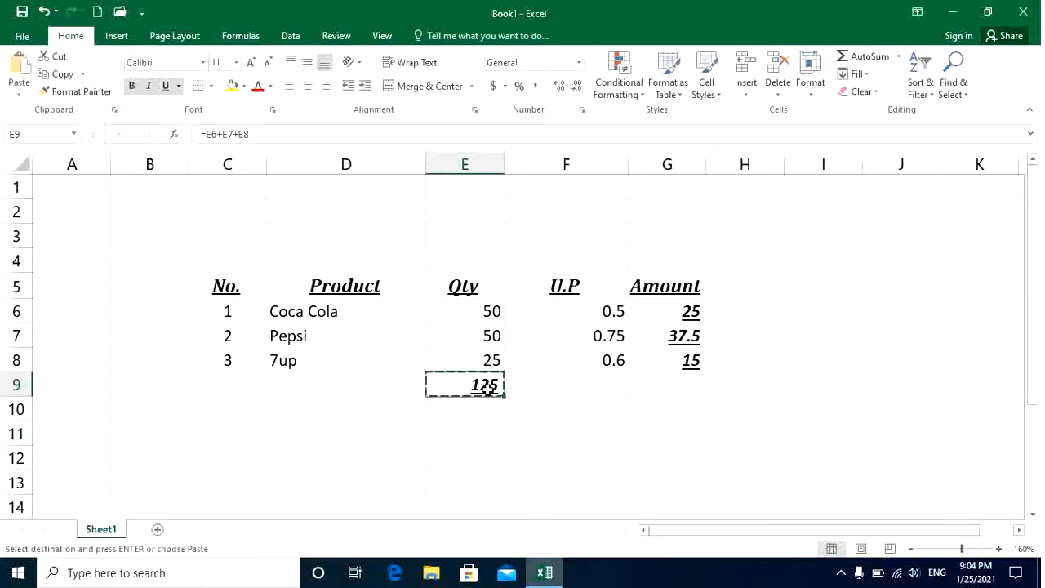
{"action": "left_click", "coordinate": [660, 384]}
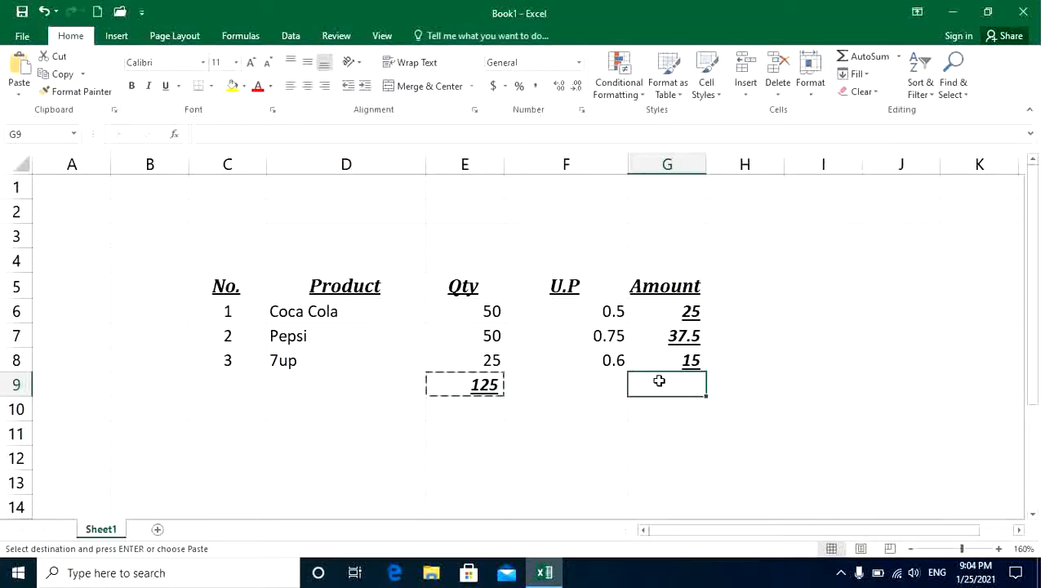
{"action": "key", "text": "ctrl+v"}
{"action": "left_click", "coordinate": [665, 414]}
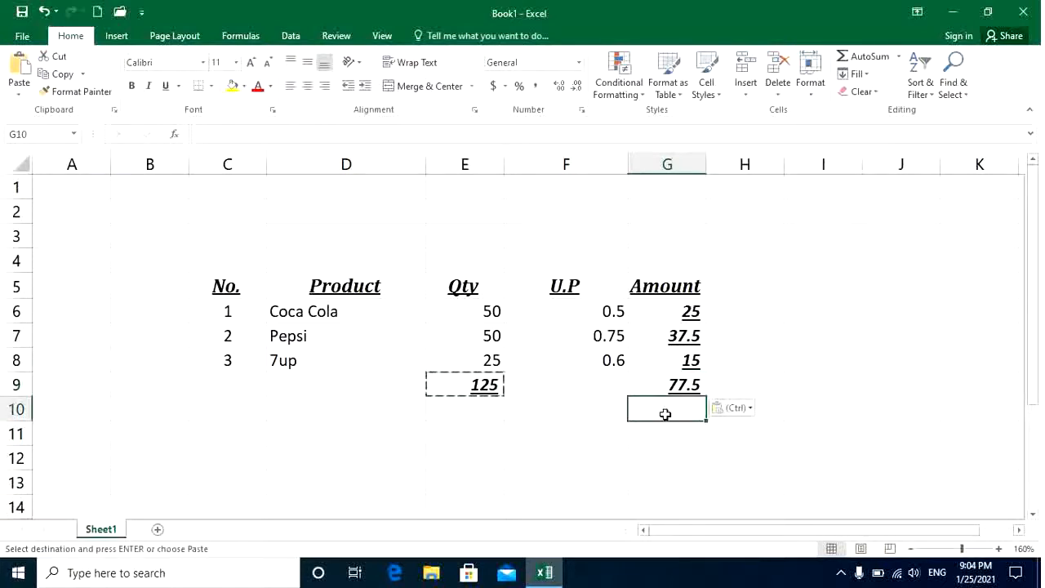
{"action": "left_click", "coordinate": [668, 389]}
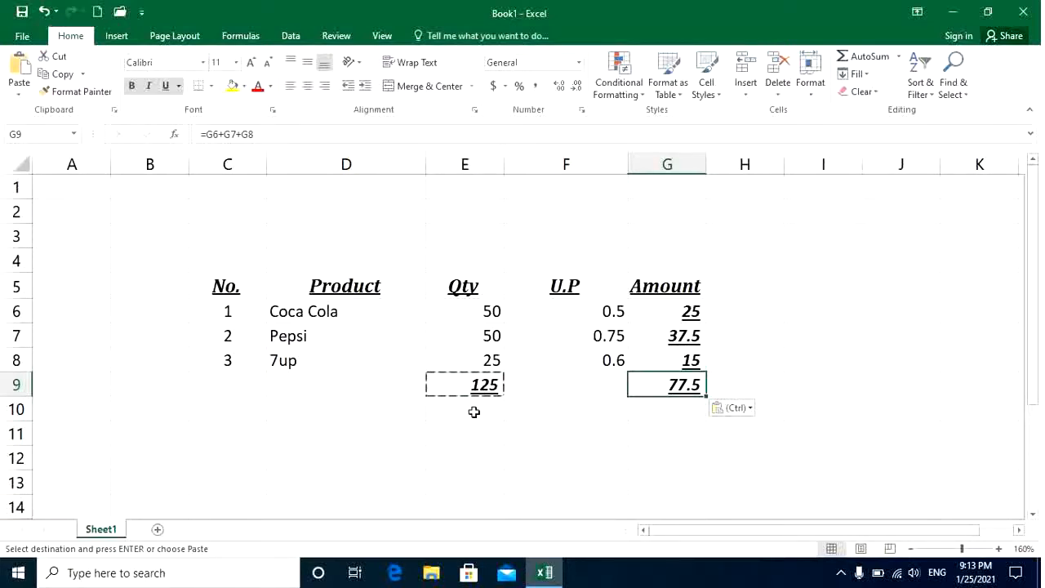
Step: Enter the label "Total - 7Up" in cell D11 below the table
{"action": "left_click", "coordinate": [382, 435]}
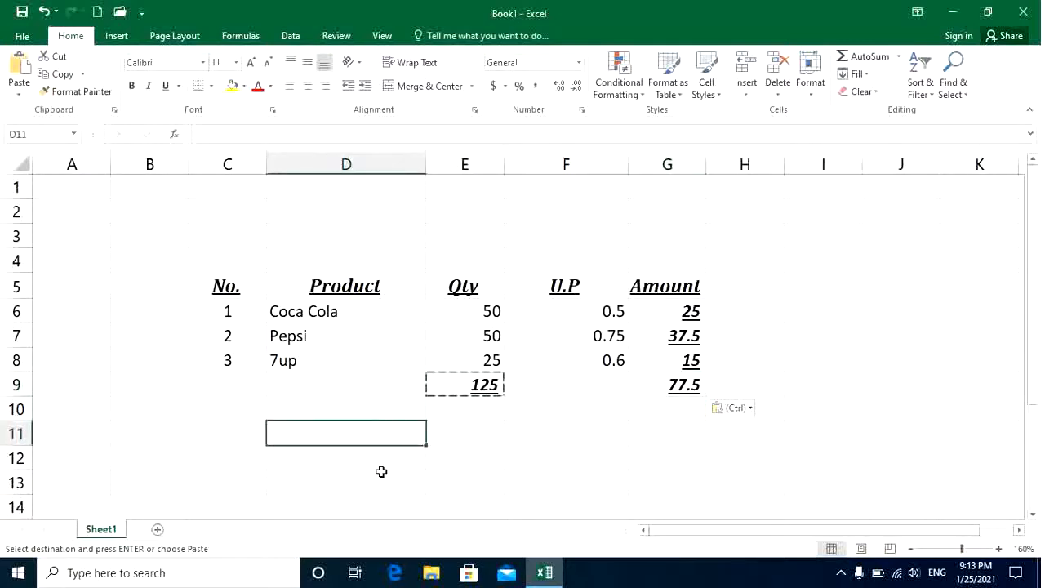
{"action": "type", "text": "Total "}
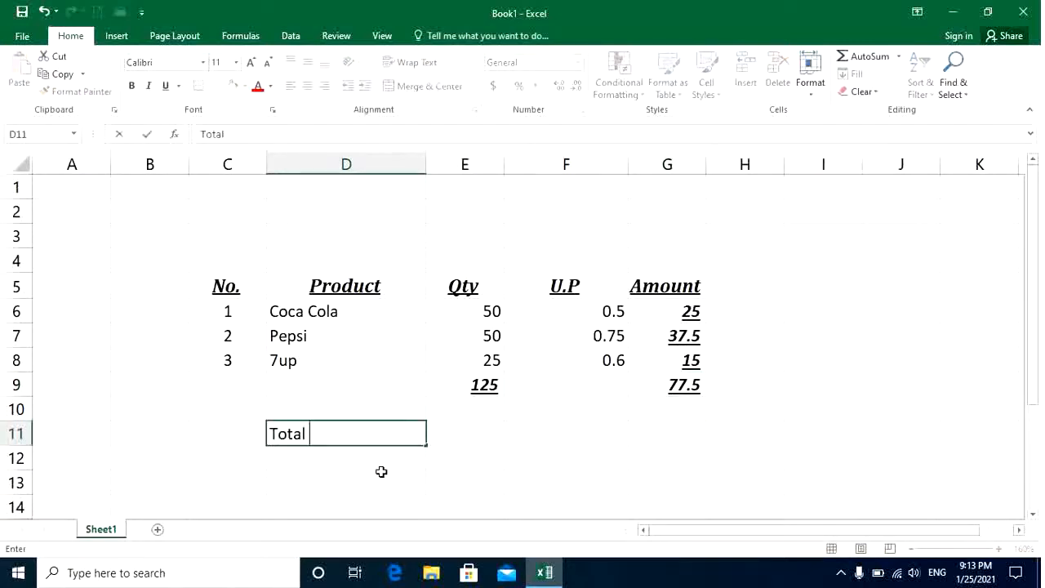
{"action": "type", "text": "- 7Up"}
{"action": "key", "text": "Return"}
Step: Subtract the 7up quantity from the quantity total in cell E11 with the formula =E9-E8
{"action": "key", "text": "Up"}
{"action": "key", "text": "Right"}
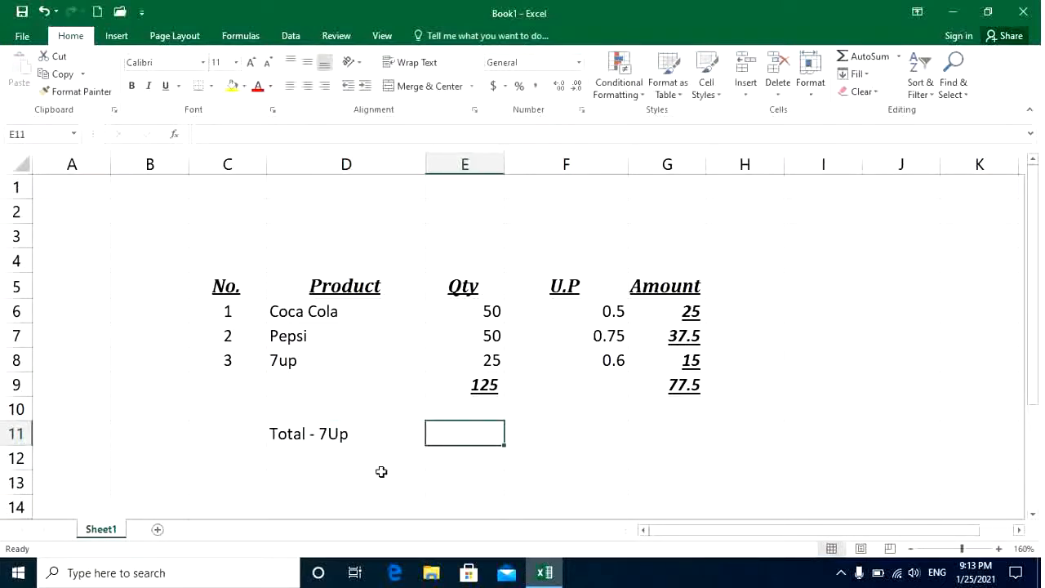
{"action": "type", "text": "="}
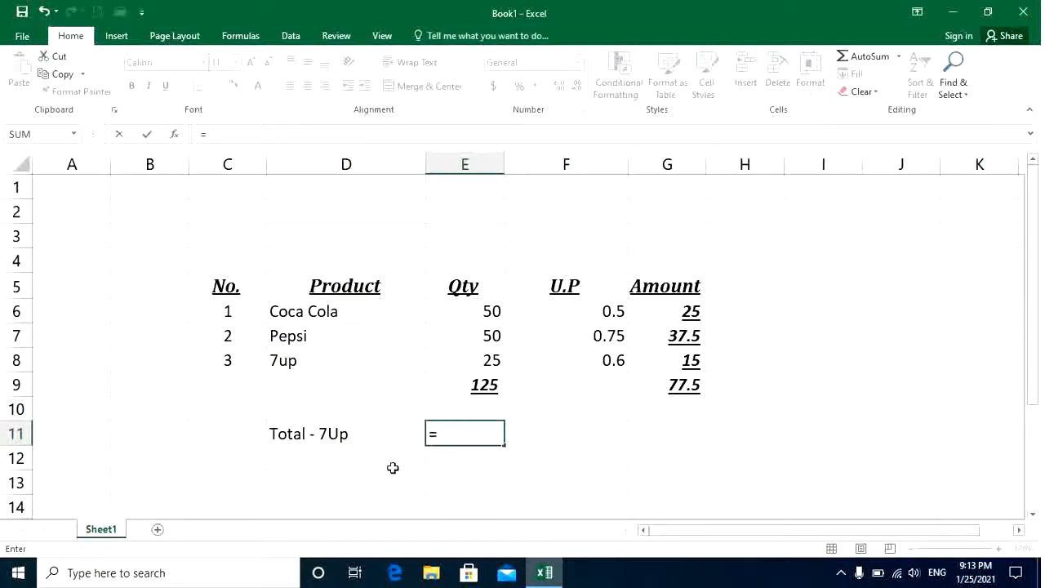
{"action": "left_click", "coordinate": [462, 383]}
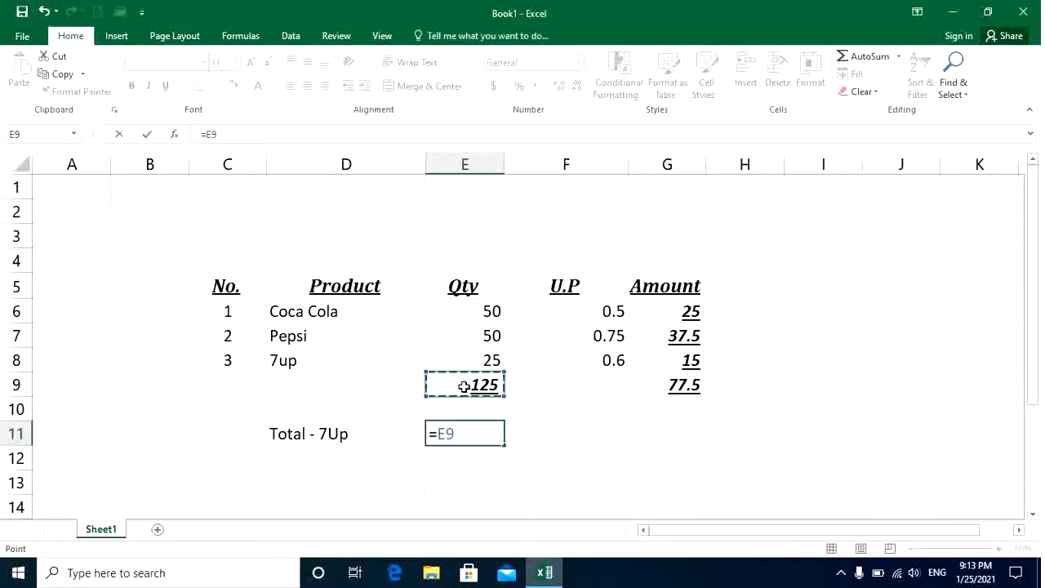
{"action": "type", "text": "-"}
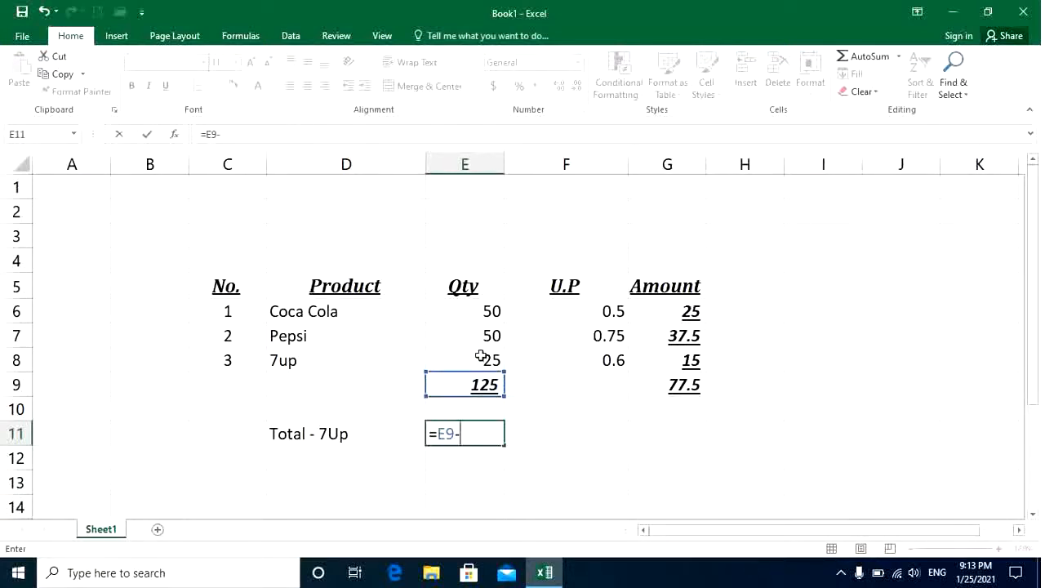
{"action": "left_click", "coordinate": [481, 358]}
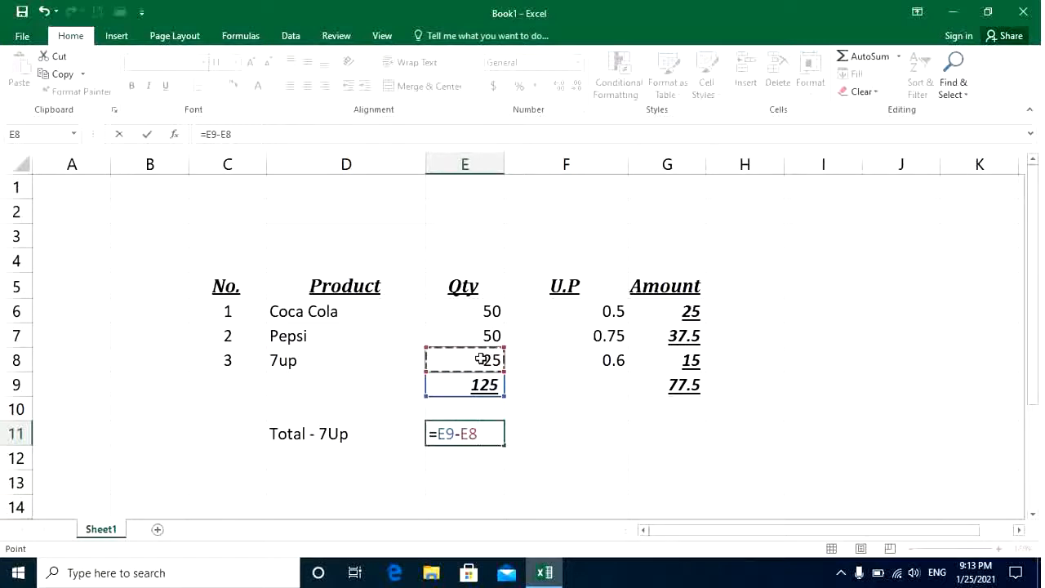
{"action": "key", "text": "Return"}
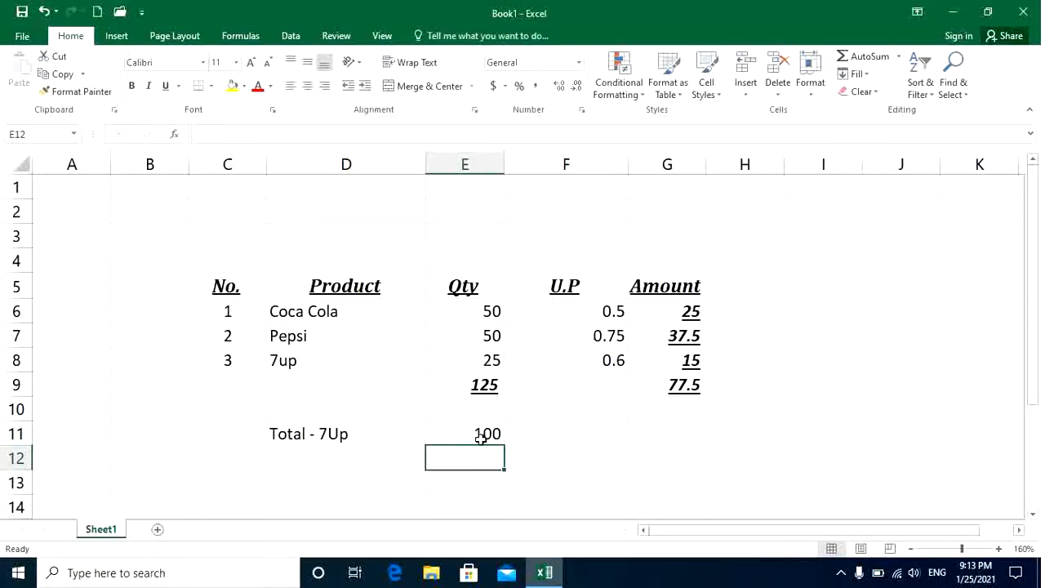
Step: Enter the label "Total - Pepsi" in cell D12
{"action": "left_click", "coordinate": [351, 461]}
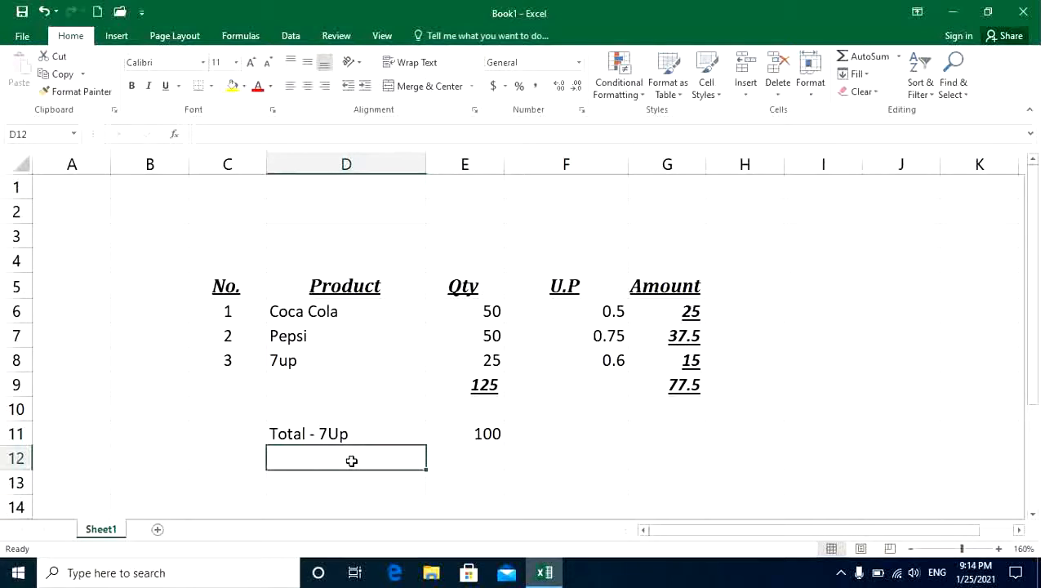
{"action": "type", "text": "Total - "}
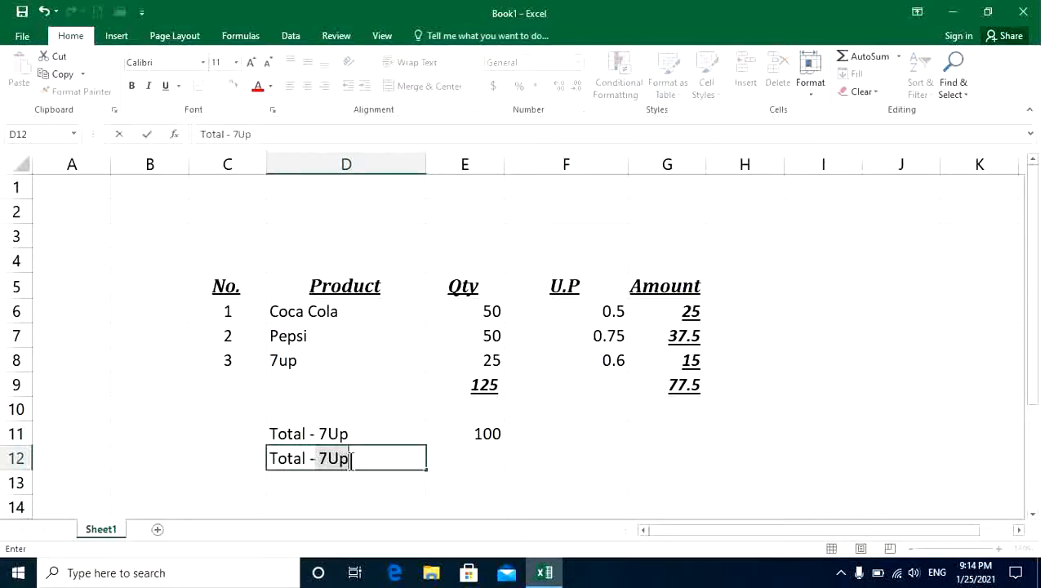
{"action": "type", "text": "Pe"}
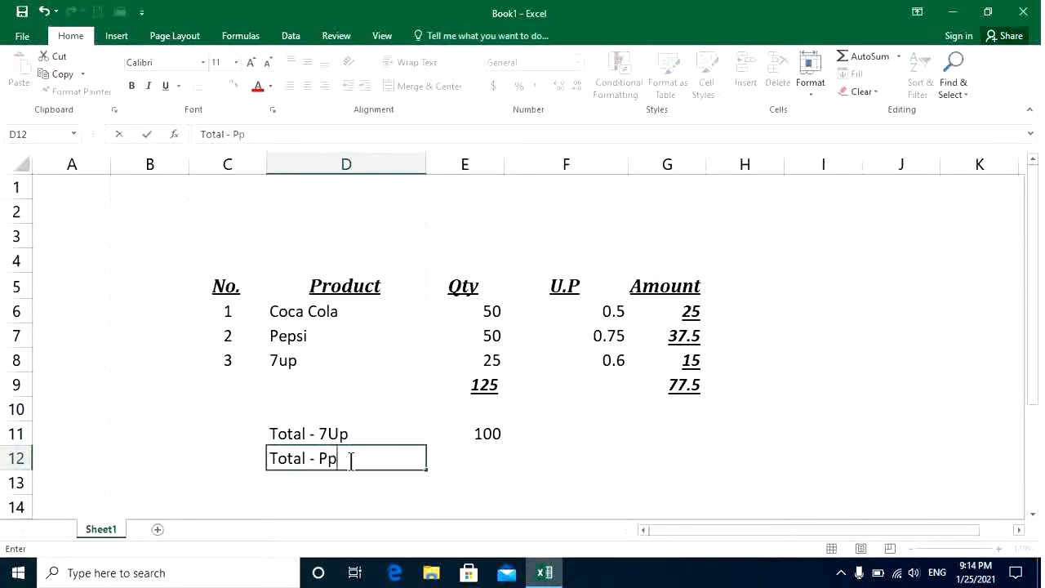
{"action": "type", "text": "psi"}
{"action": "key", "text": "Tab"}
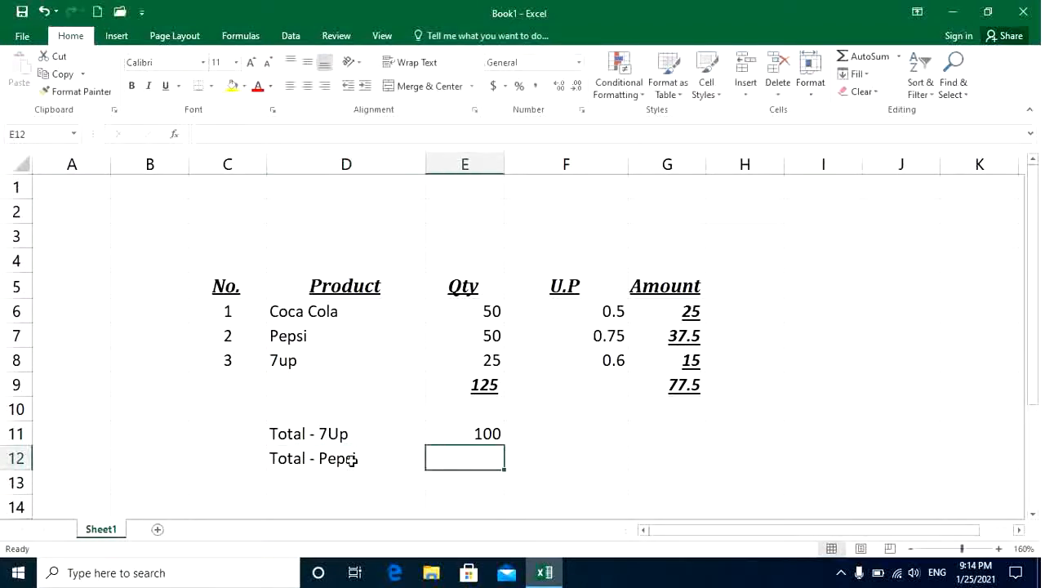
Step: Subtract the Pepsi quantity from the quantity total in cell E12 with the formula =E9-E7
{"action": "type", "text": "="}
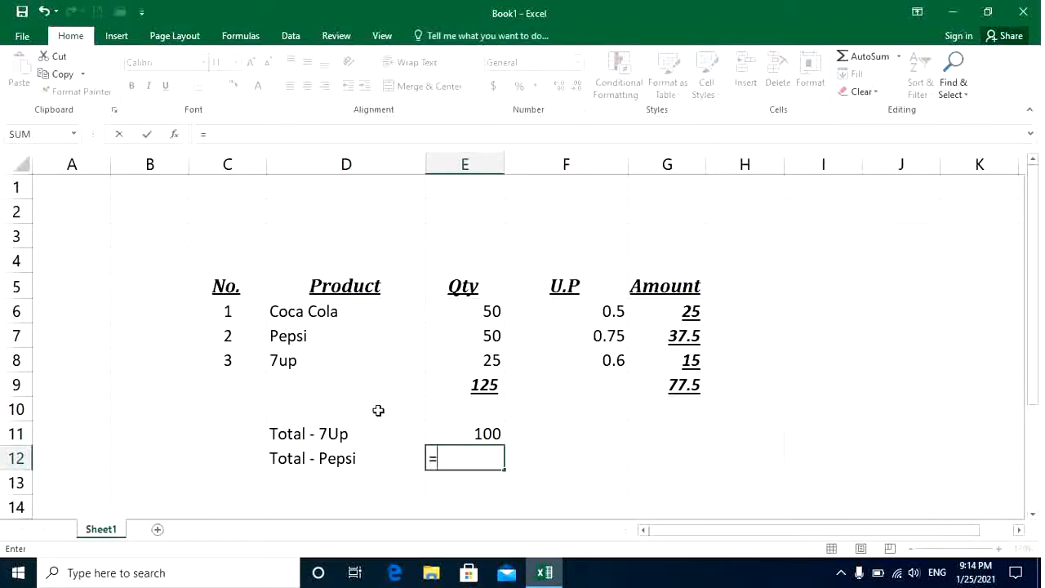
{"action": "left_click", "coordinate": [450, 388]}
{"action": "type", "text": "-"}
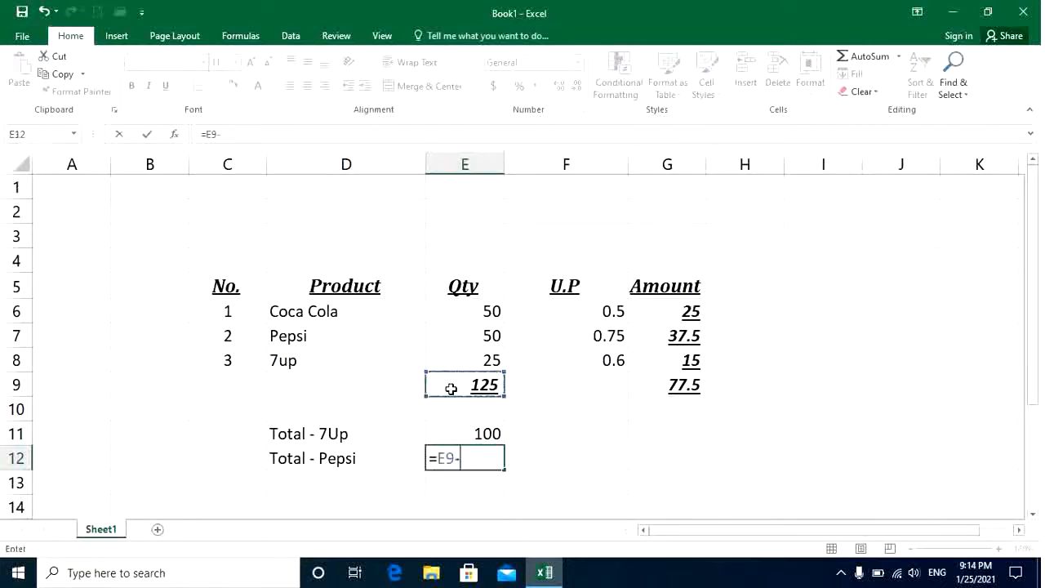
{"action": "left_click", "coordinate": [467, 337]}
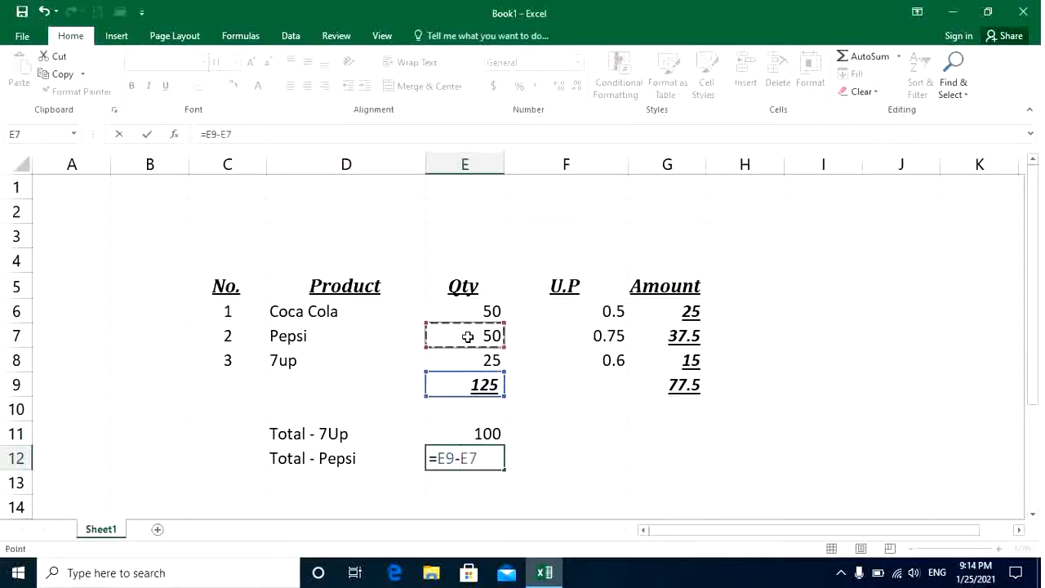
{"action": "key", "text": "Return"}
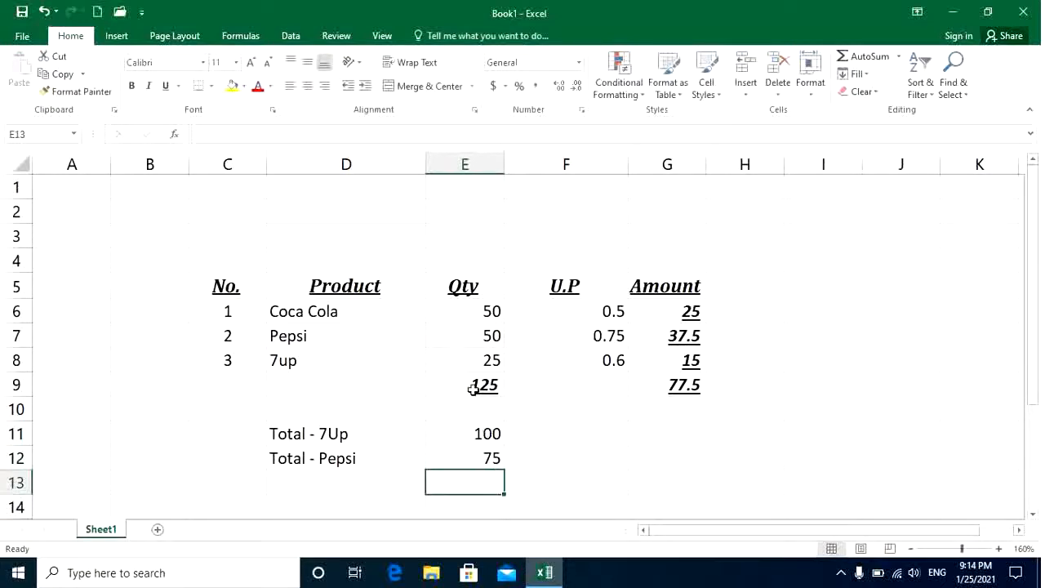
{"action": "left_click", "coordinate": [471, 457]}
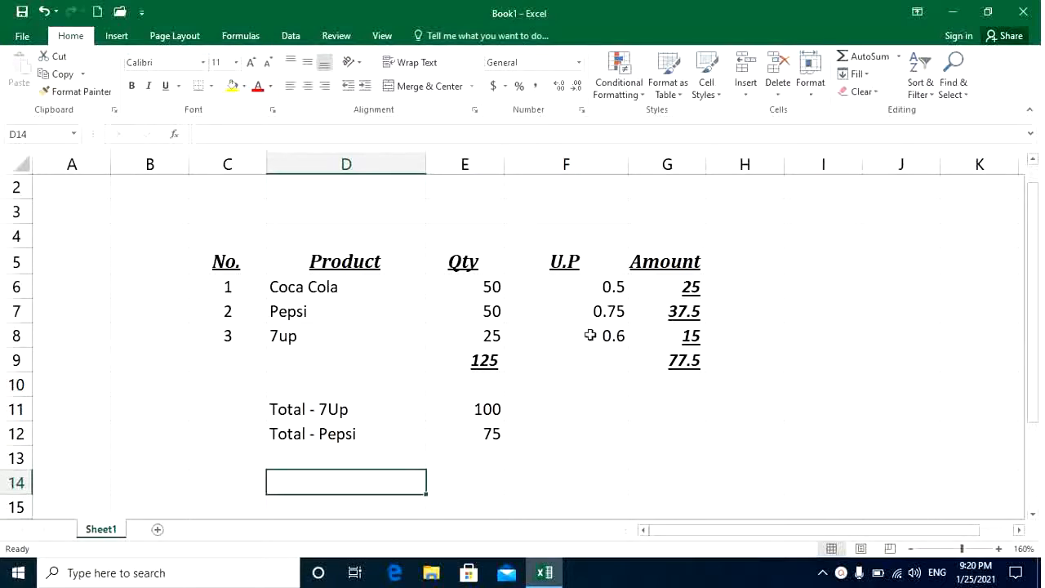
Step: Enter the label "U.P Coca Cola" in cell D14, below the subtraction rows
{"action": "left_click", "coordinate": [569, 256]}
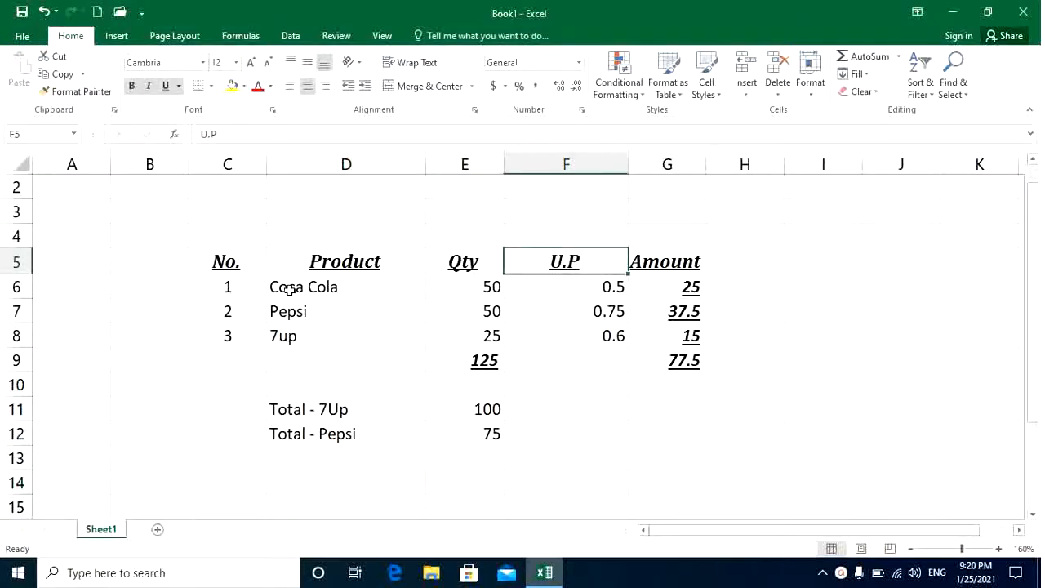
{"action": "left_click", "coordinate": [327, 482]}
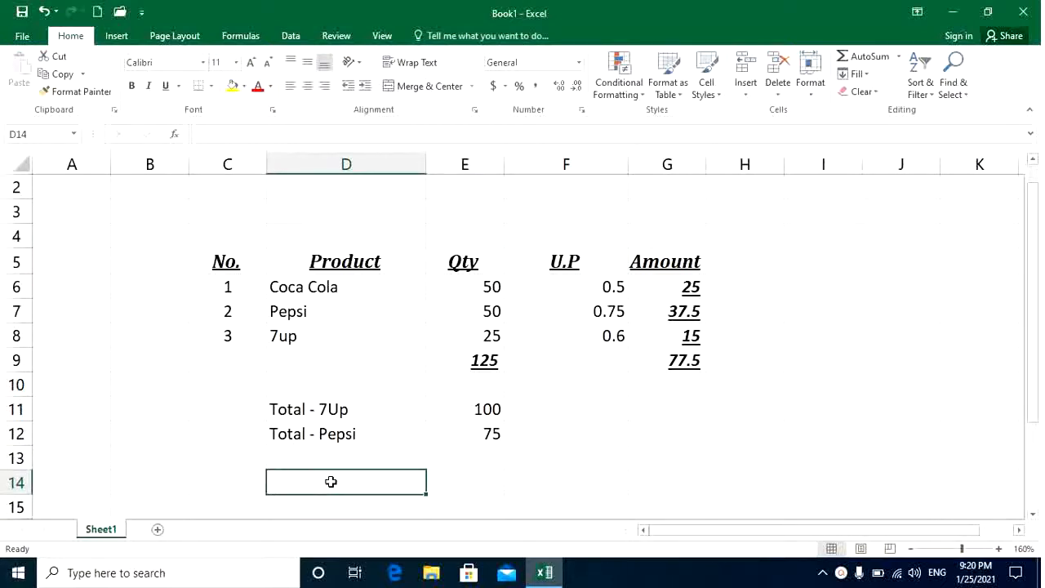
{"action": "type", "text": "U.P"}
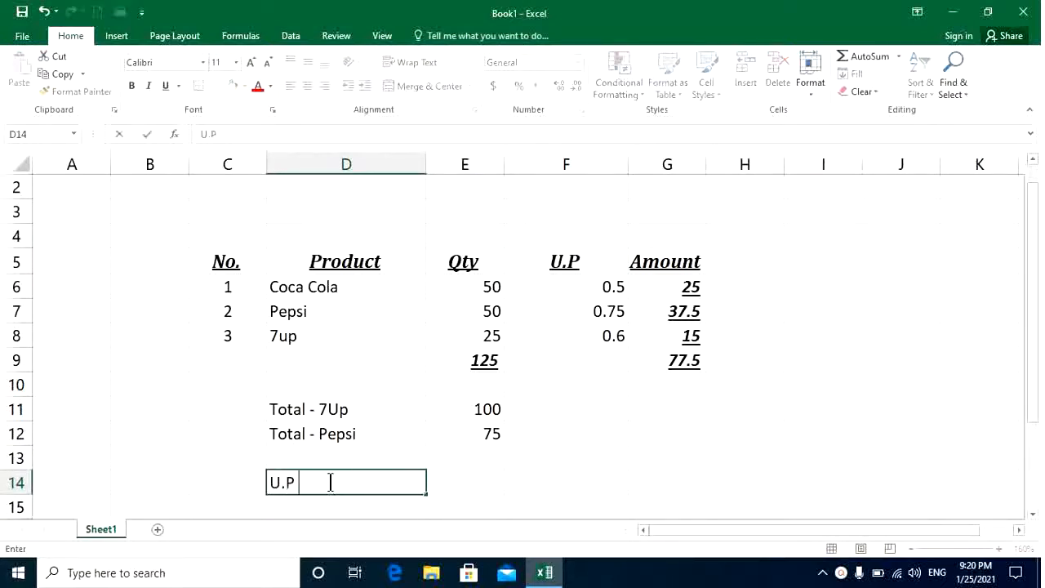
{"action": "type", "text": " Coca C"}
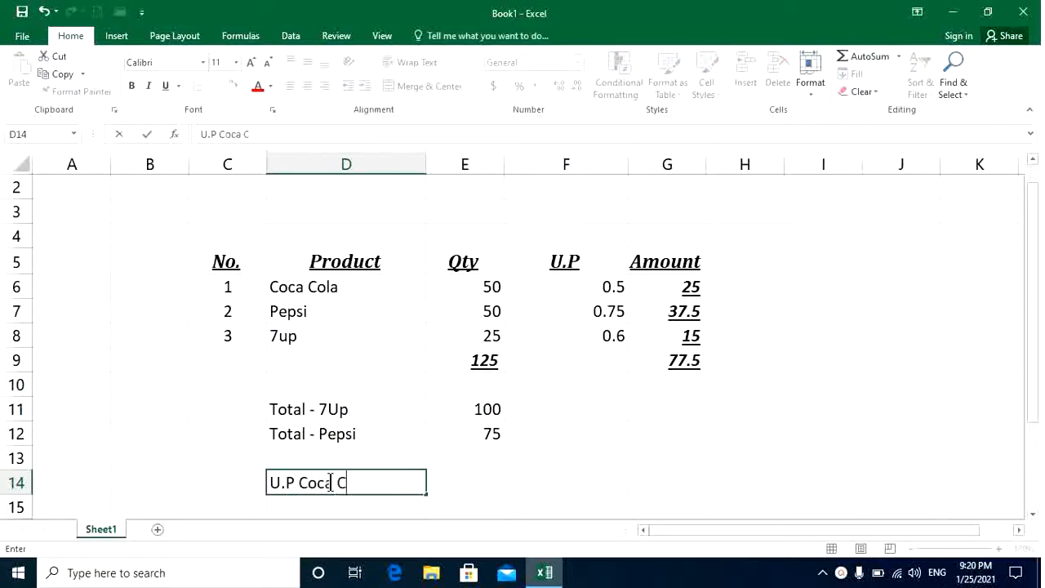
{"action": "type", "text": "ola"}
{"action": "key", "text": "Tab"}
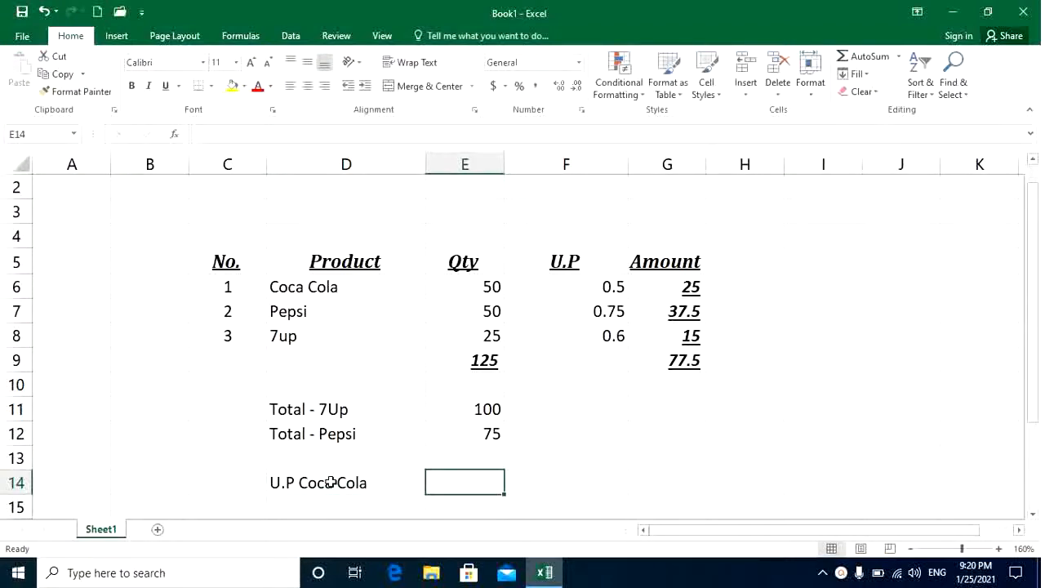
Step: Calculate the Coca Cola unit price in cell E14 by dividing its Amount by its quantity with the formula =G6/E6
{"action": "type", "text": "="}
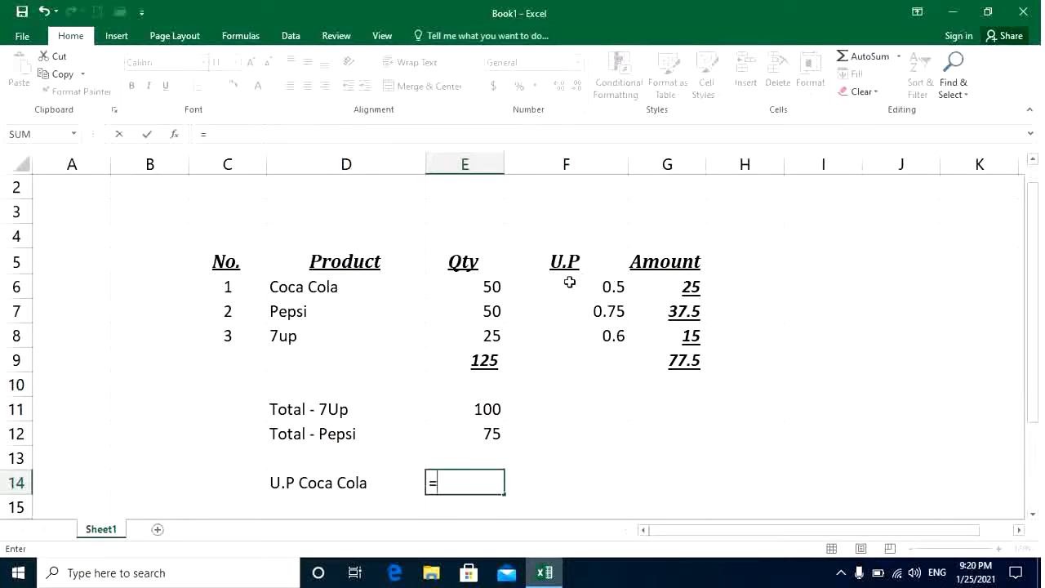
{"action": "left_click", "coordinate": [662, 290]}
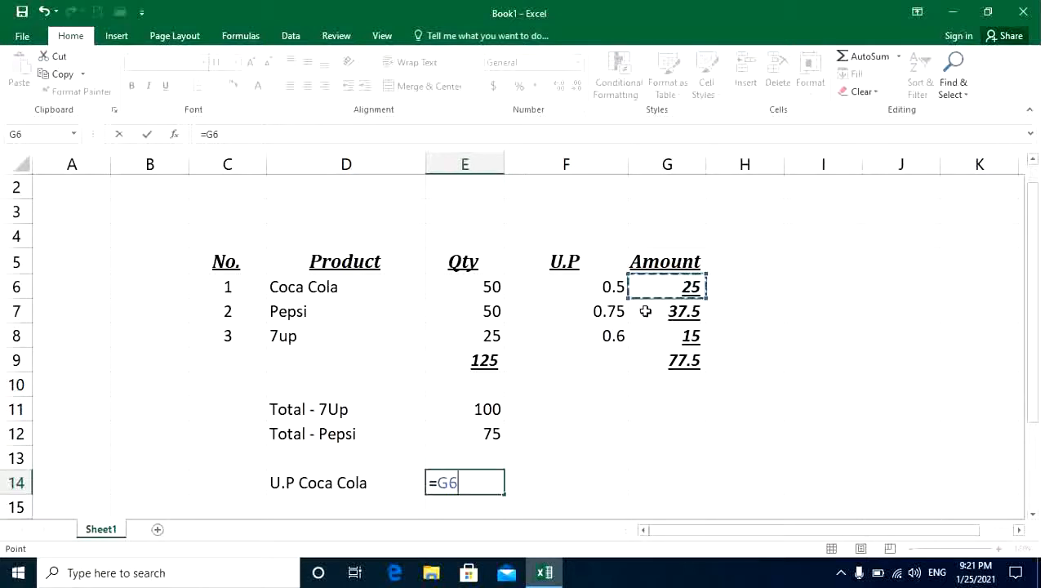
{"action": "type", "text": "/"}
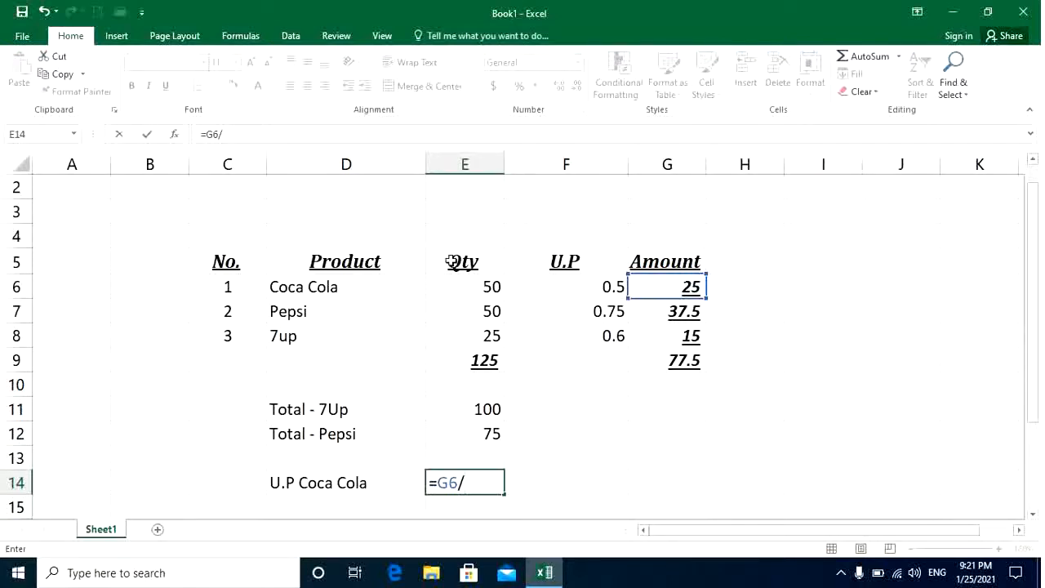
{"action": "left_click", "coordinate": [461, 286]}
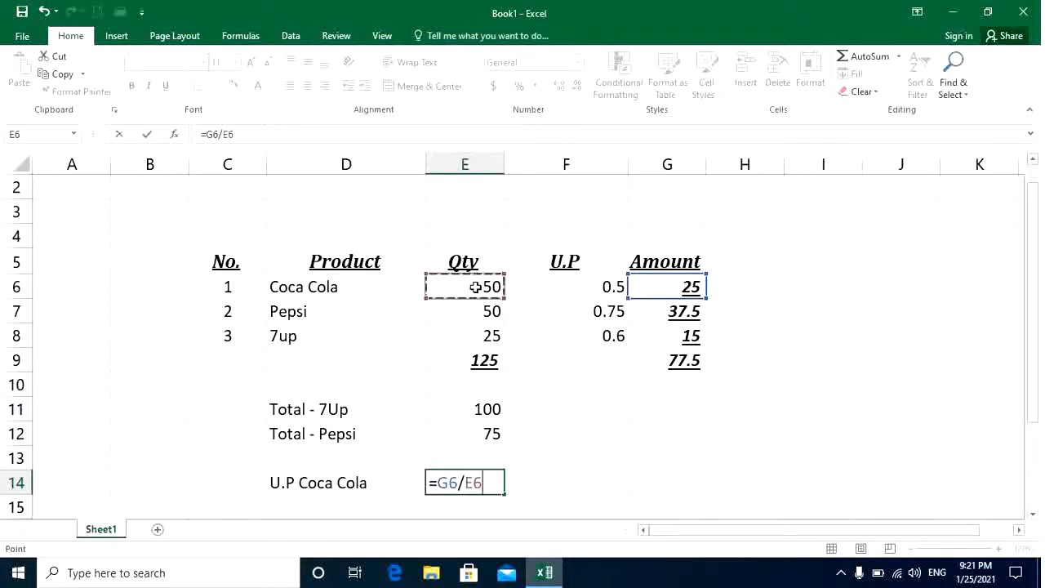
{"action": "key", "text": "Return"}
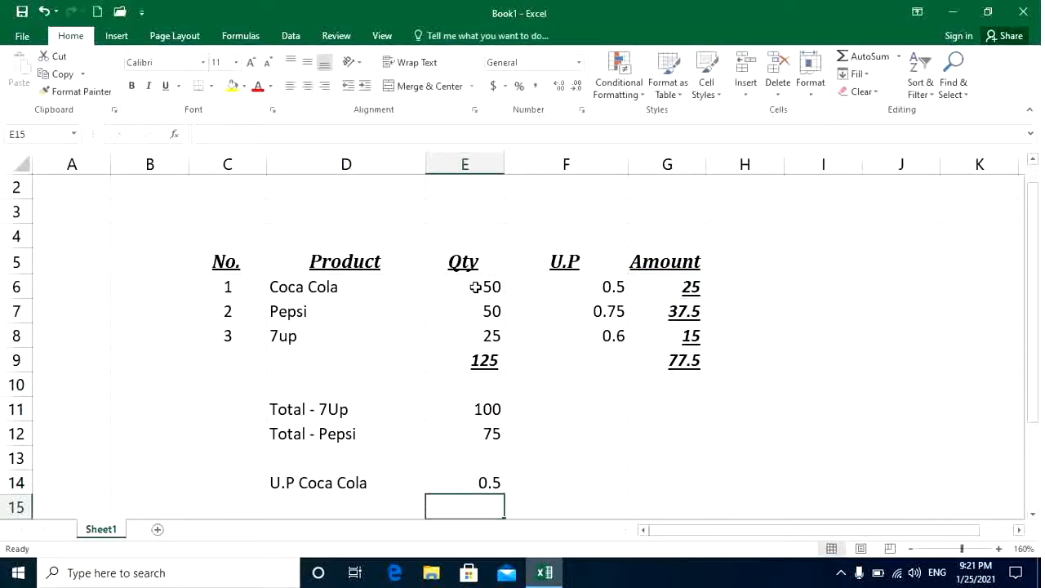
{"action": "left_click", "coordinate": [494, 478]}
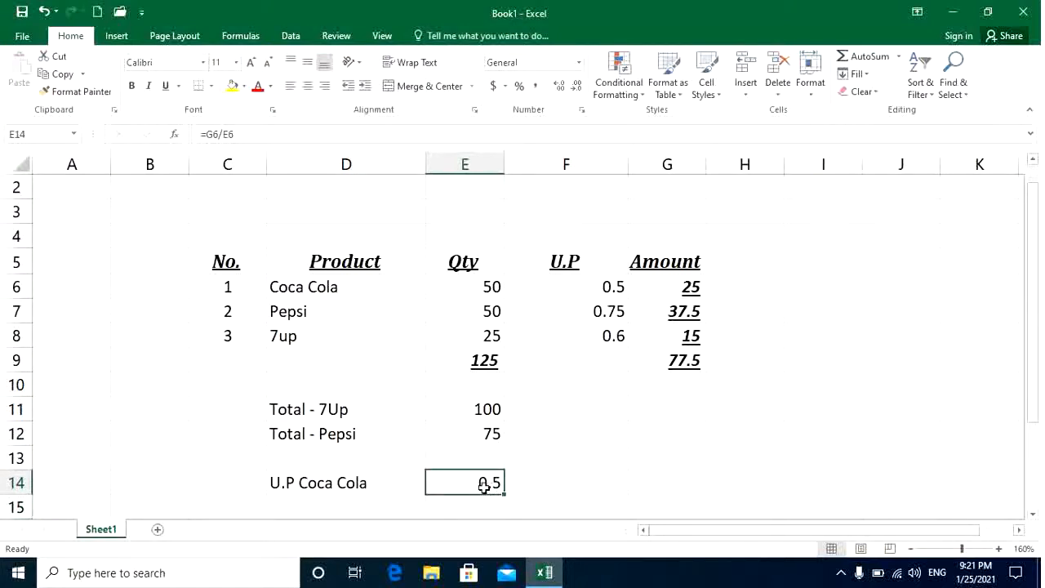
{"action": "left_click", "coordinate": [570, 288]}
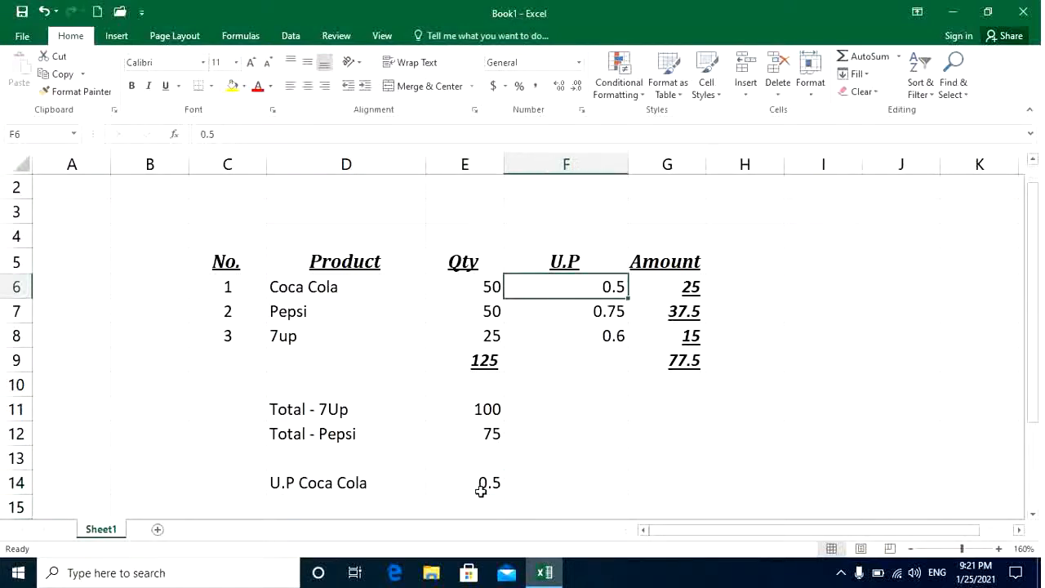
Step: Enter the label "U.P 7 UP" in cell D15
{"action": "left_click", "coordinate": [335, 510]}
{"action": "scroll", "coordinate": [357, 465], "scroll_direction": "down", "scroll_amount": 1}
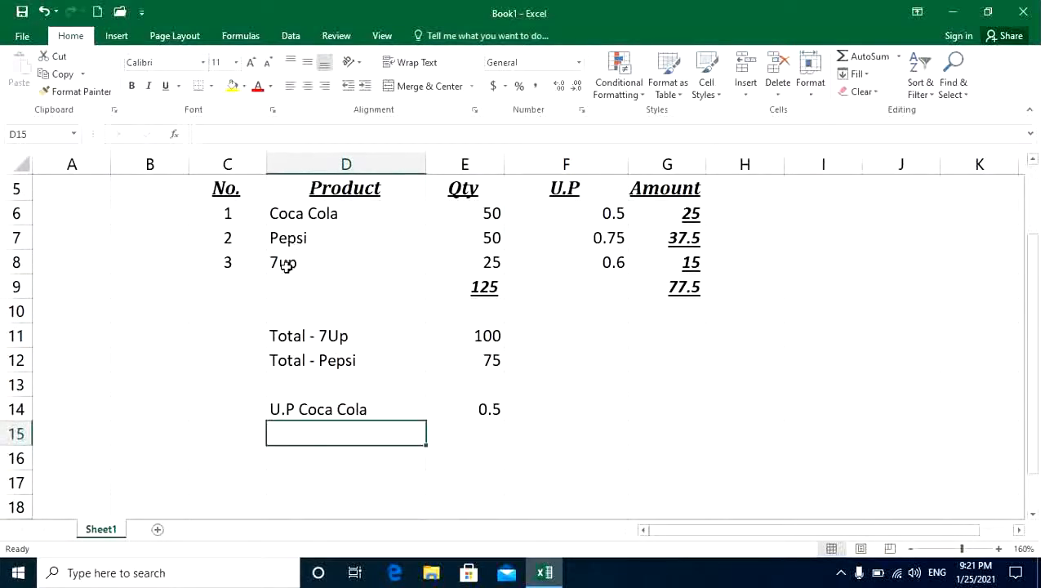
{"action": "type", "text": "U.P "}
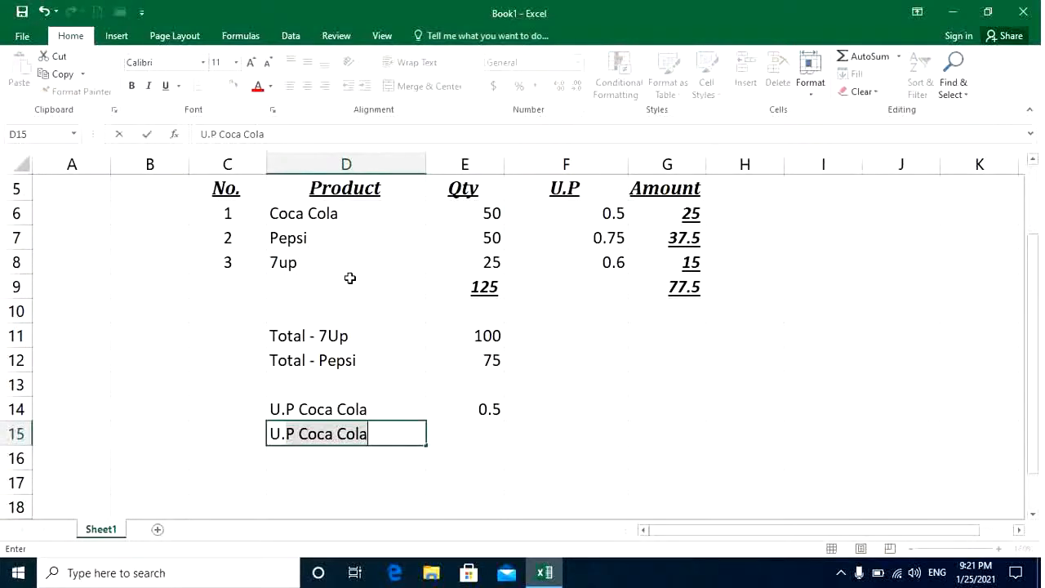
{"action": "type", "text": "7 UP"}
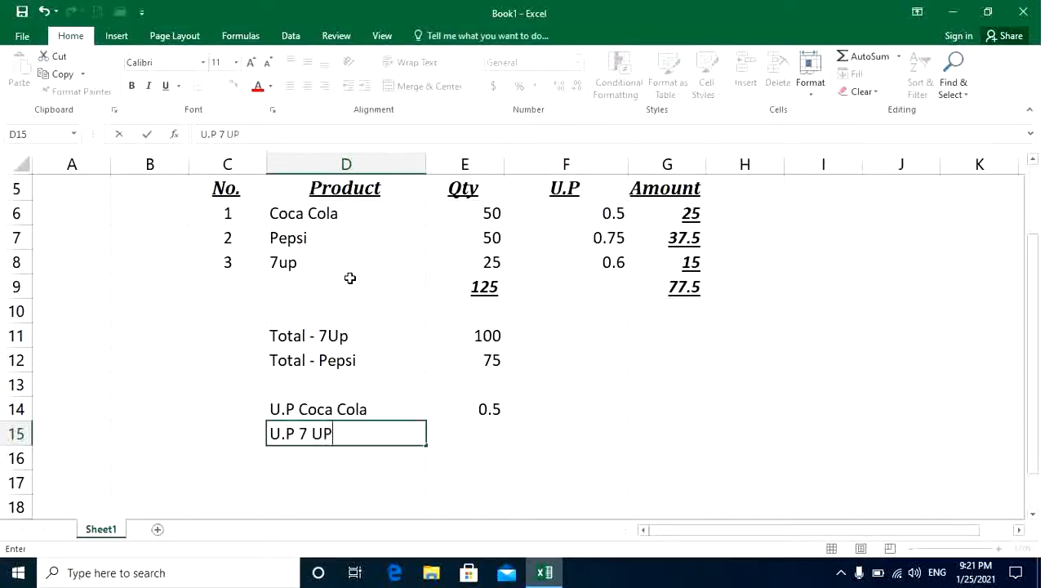
{"action": "key", "text": "Return"}
{"action": "key", "text": "Up"}
{"action": "key", "text": "Right"}
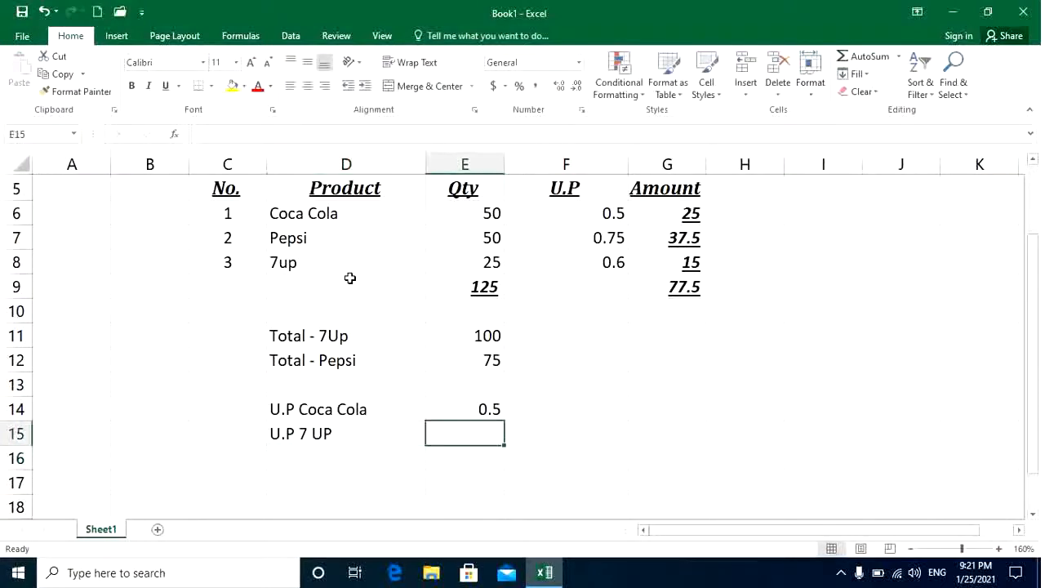
Step: Calculate the 7up unit price in cell E15 by dividing its Amount by its quantity with the formula =G8/E8
{"action": "type", "text": "="}
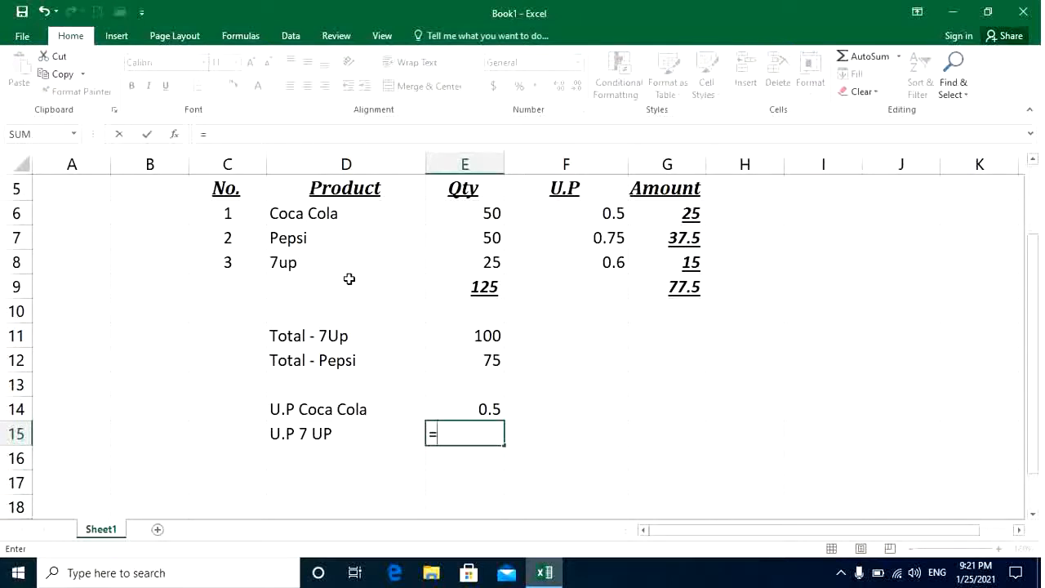
{"action": "left_click", "coordinate": [674, 265]}
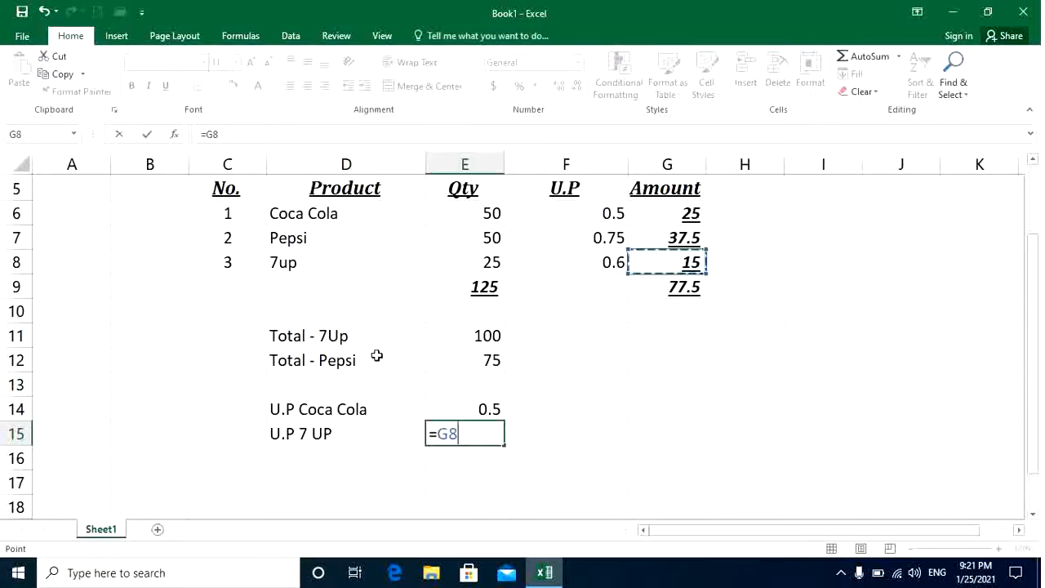
{"action": "type", "text": "/"}
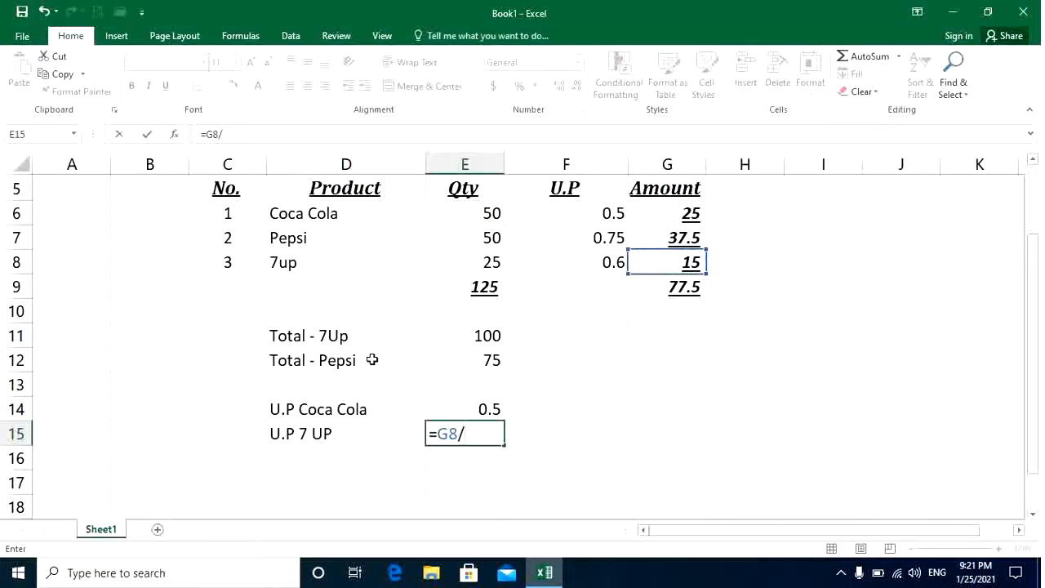
{"action": "left_click", "coordinate": [480, 263]}
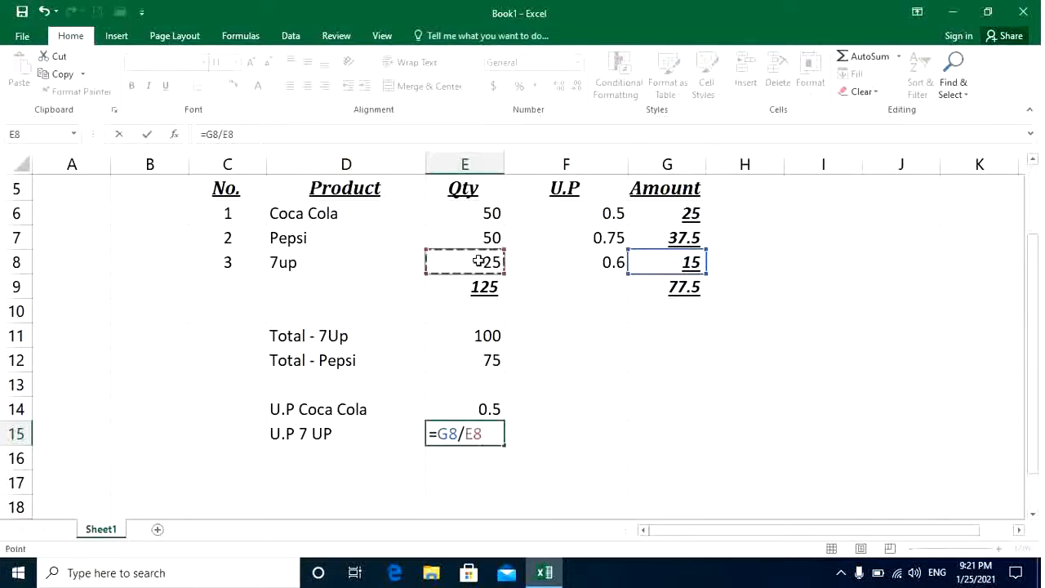
{"action": "key", "text": "Return"}
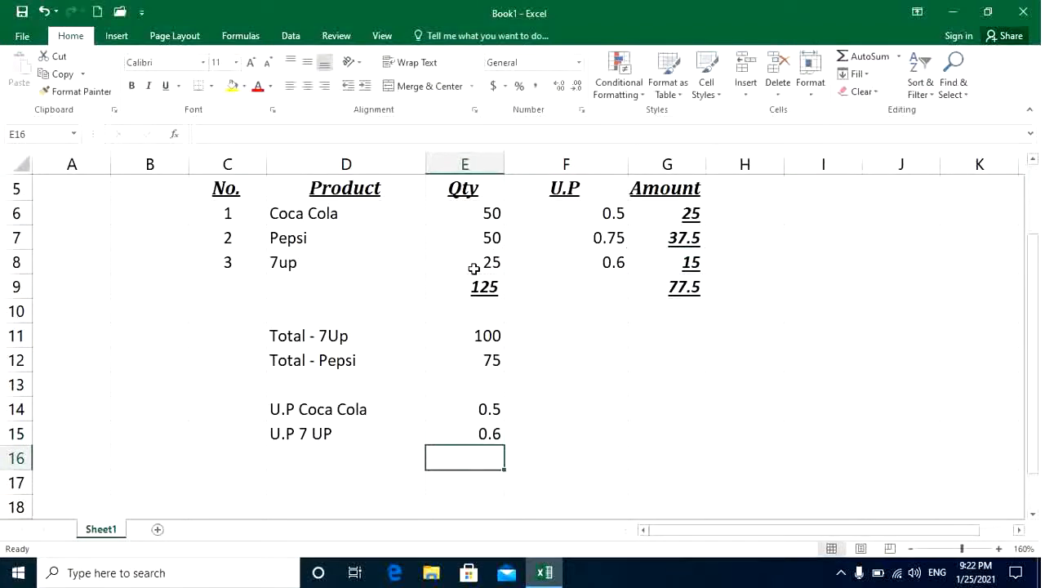
{"action": "left_click", "coordinate": [474, 435]}
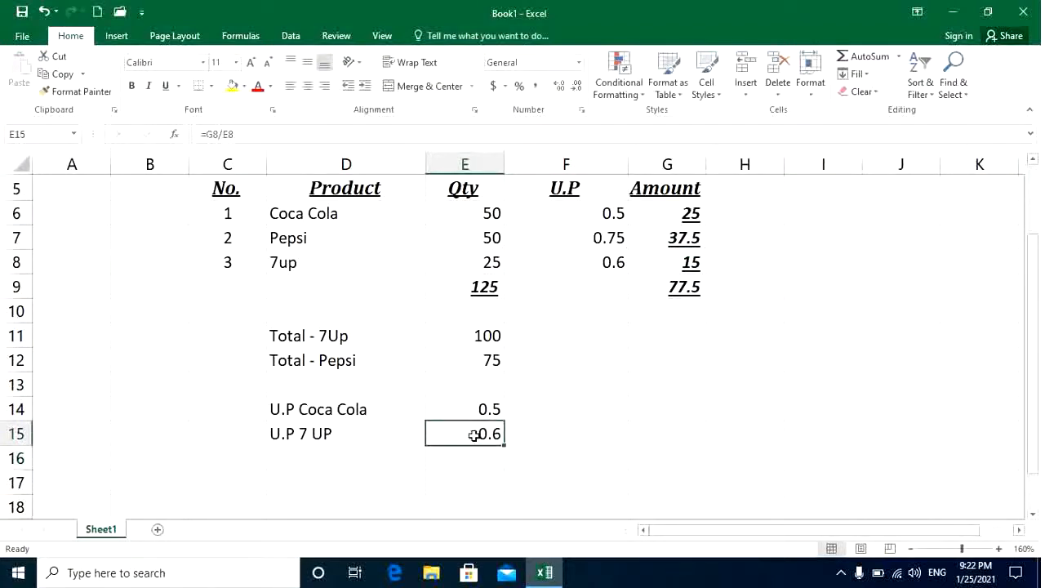
{"action": "left_click", "coordinate": [608, 260]}
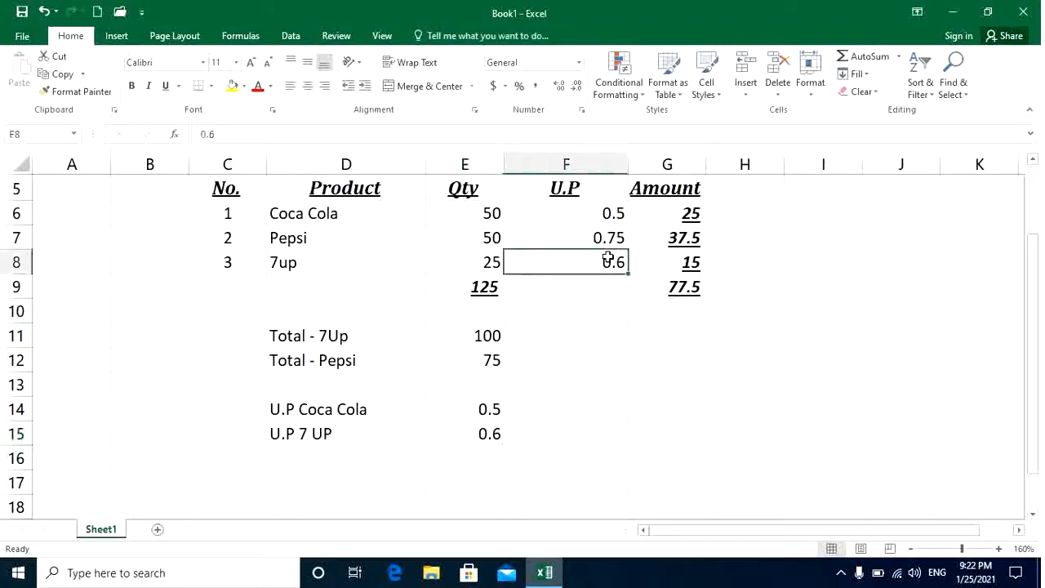
{"action": "left_click", "coordinate": [487, 436]}
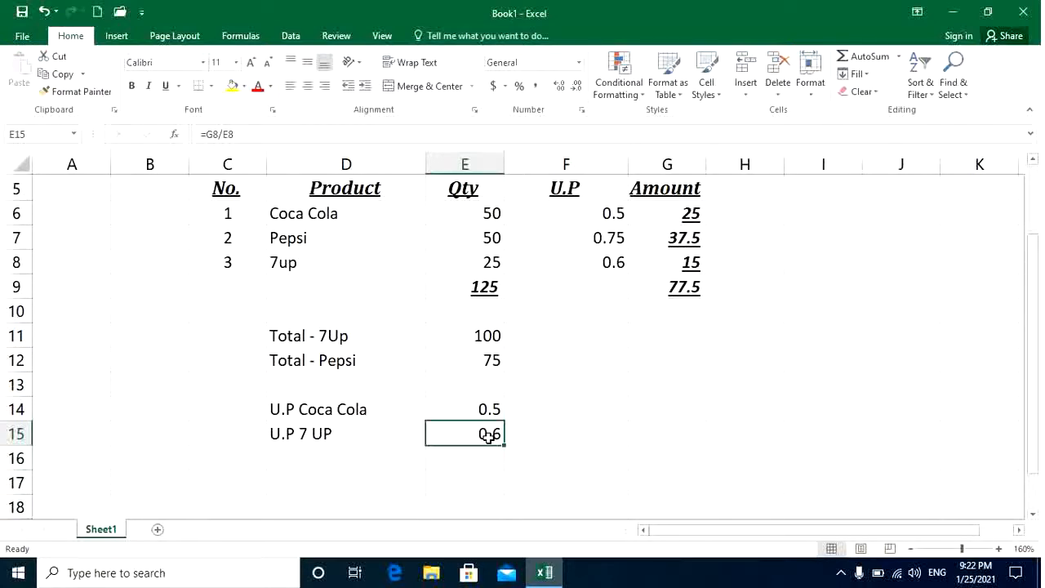
{"action": "left_click", "coordinate": [842, 572]}
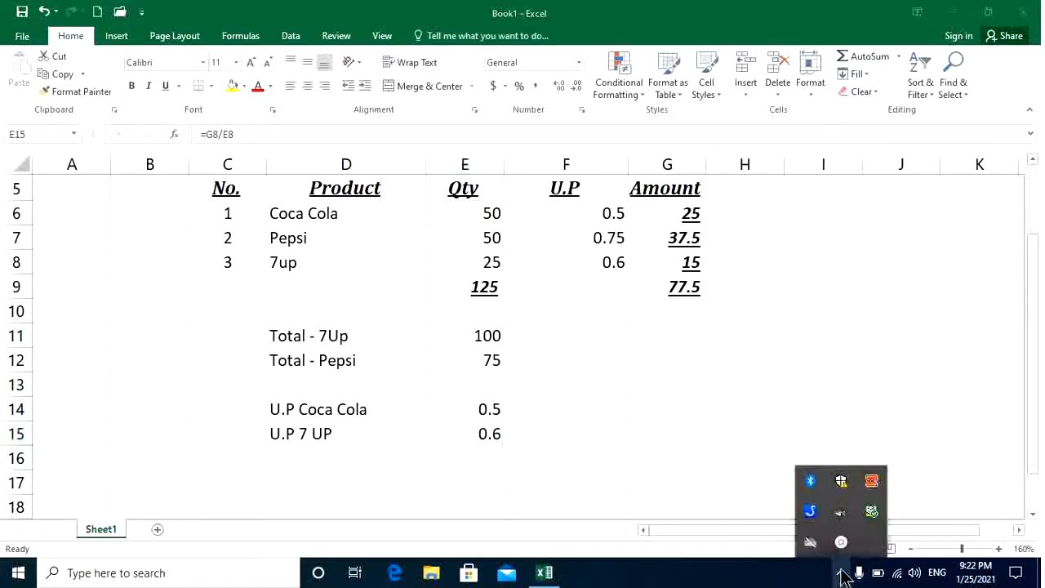
{"action": "left_click", "coordinate": [842, 542]}
{"action": "left_click", "coordinate": [838, 481]}
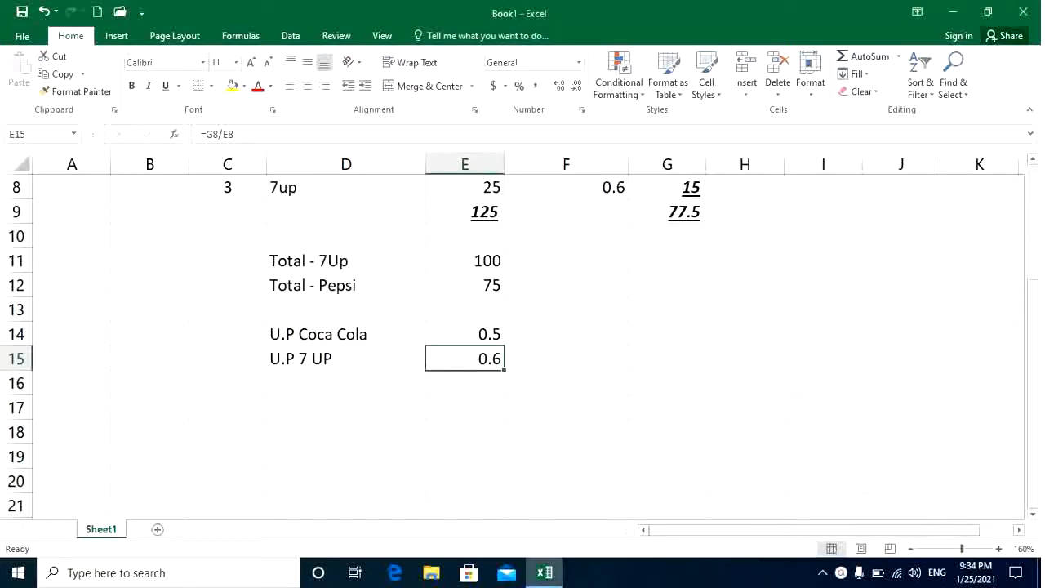